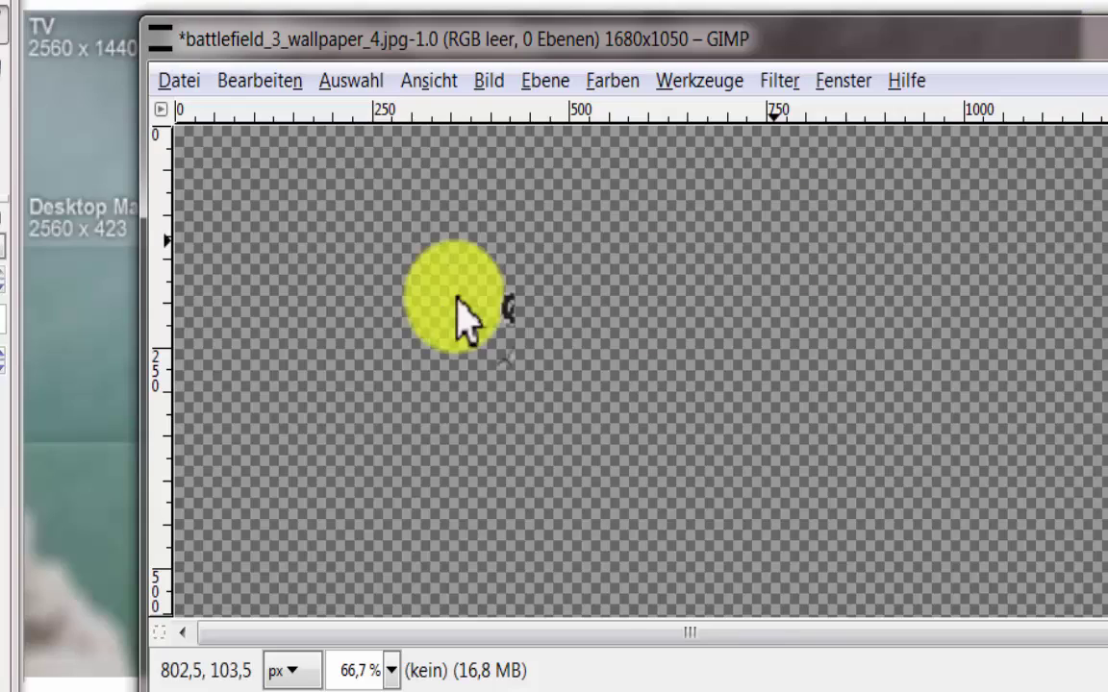
# Create a new blank image 2560 pixels wide and 1440 pixels high via Datei > Neu.
pyautogui.click(175, 85)
pyautogui.click(202, 123)
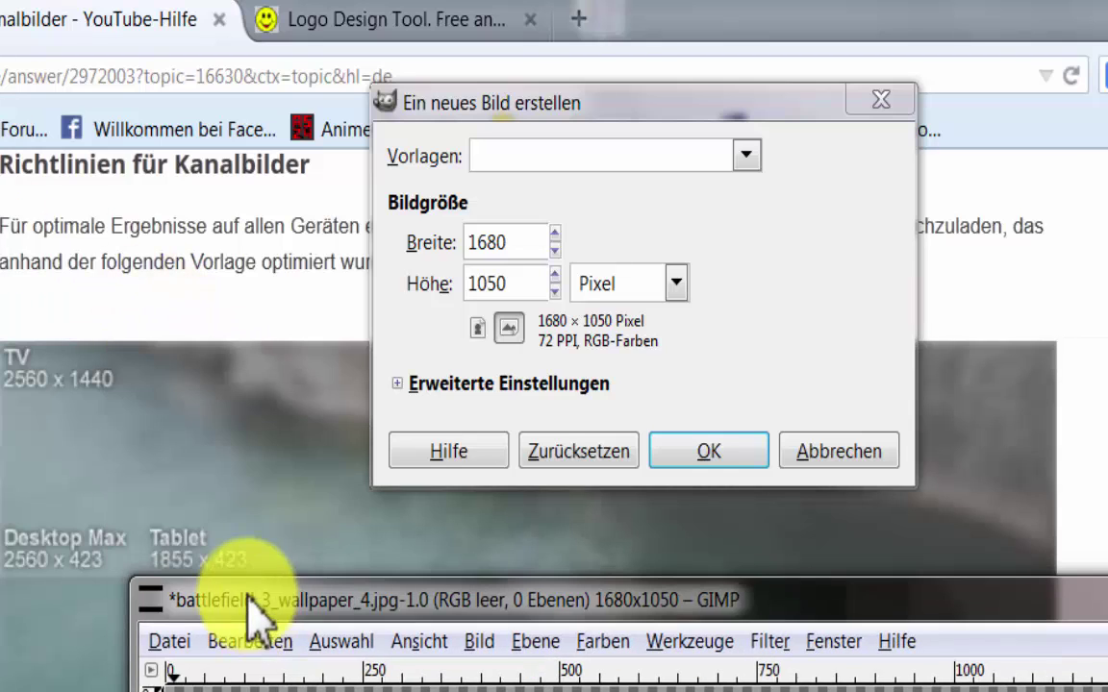
pyautogui.click(526, 246)
pyautogui.doubleClick(526, 253)
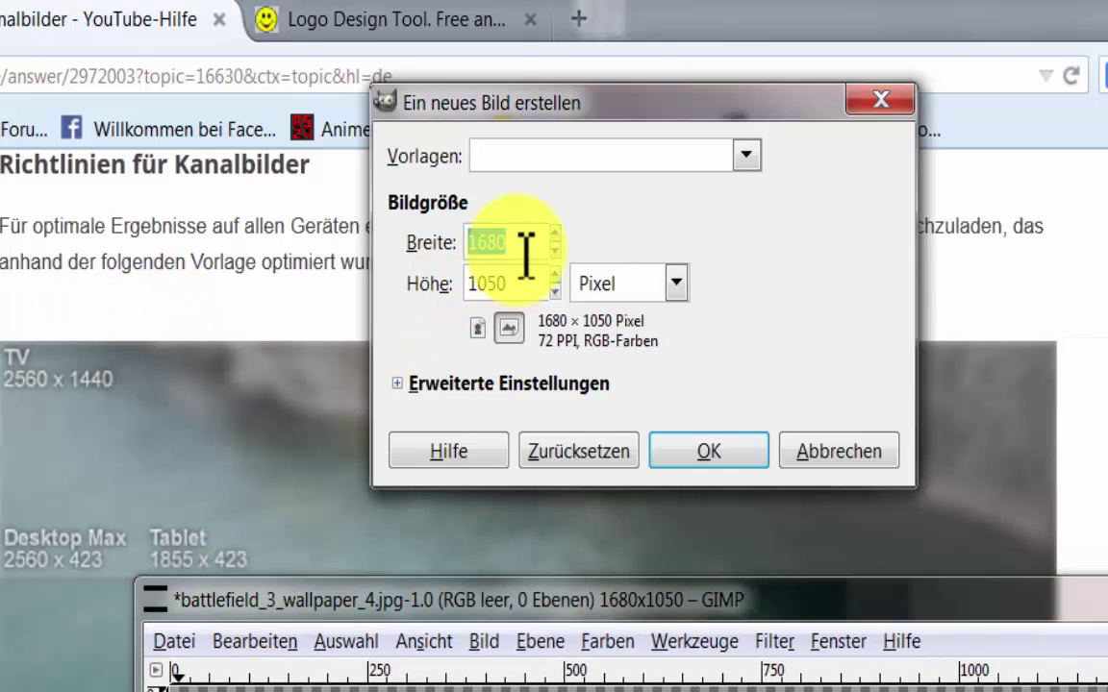
pyautogui.write('2')
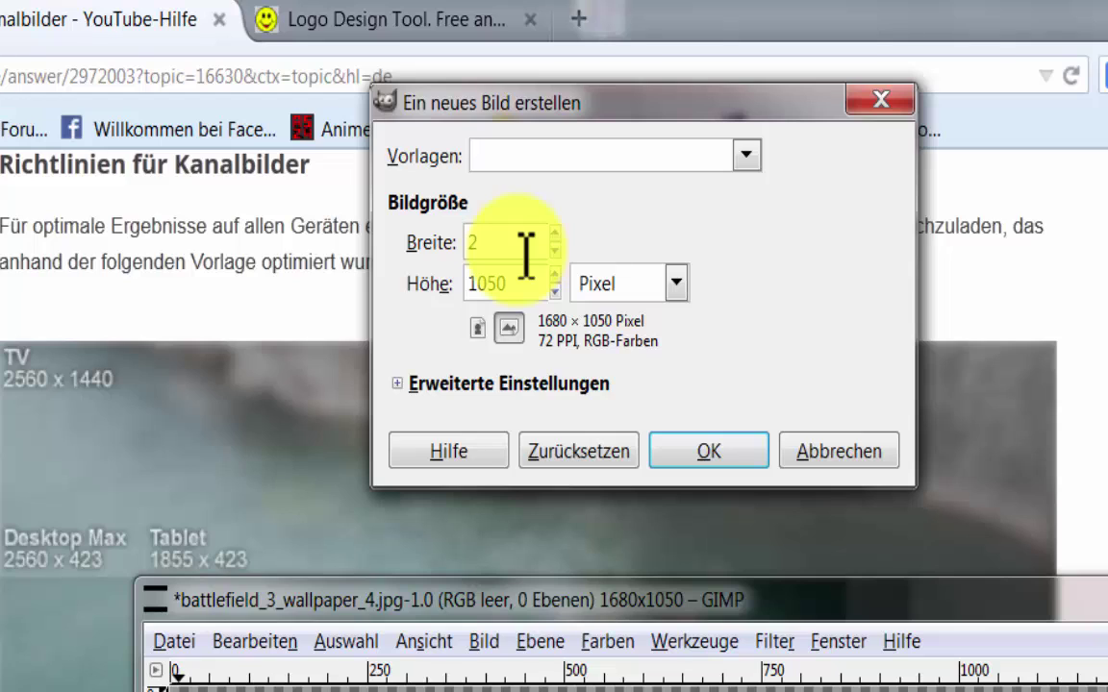
pyautogui.write('560')
pyautogui.doubleClick(533, 286)
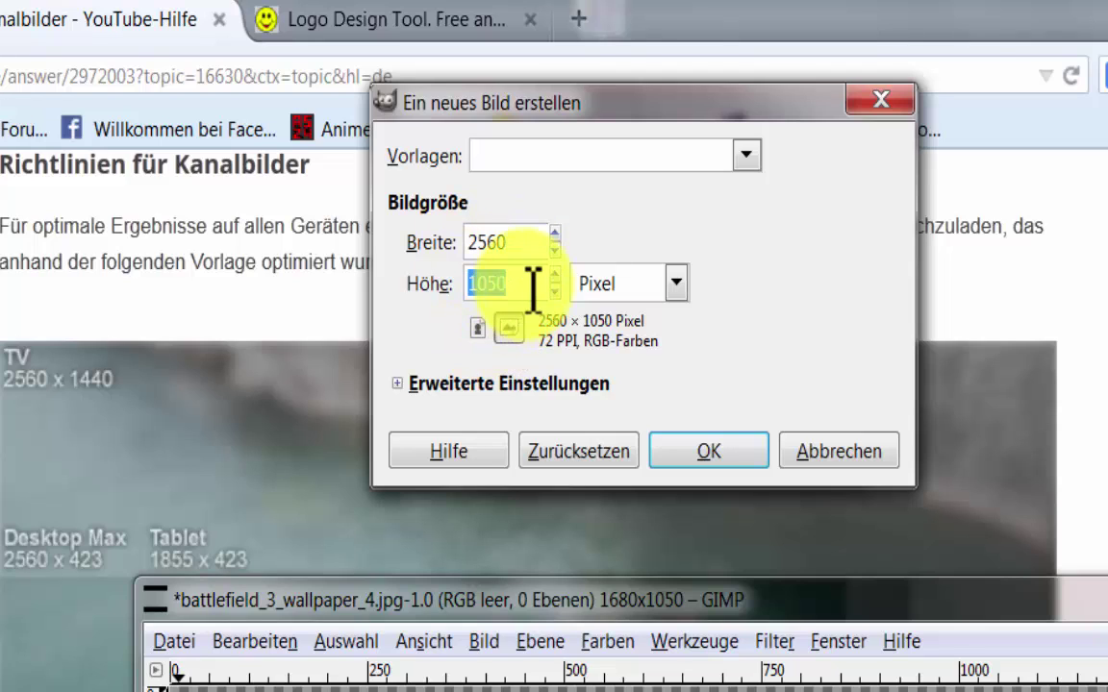
pyautogui.write('14')
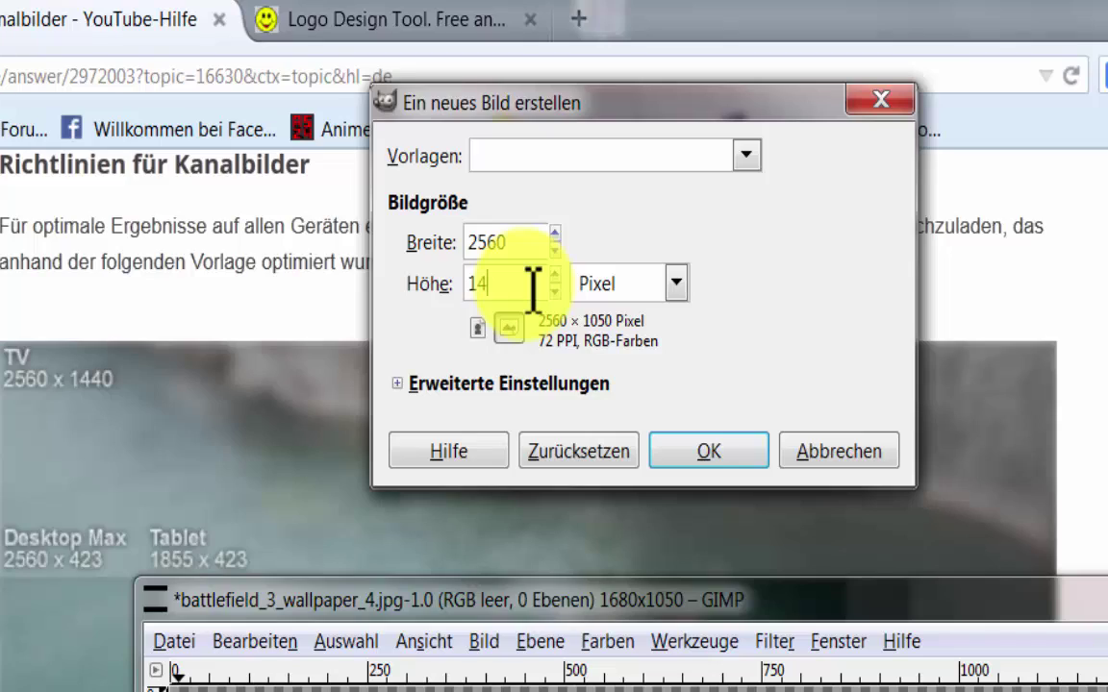
pyautogui.write('40')
pyautogui.click(731, 460)
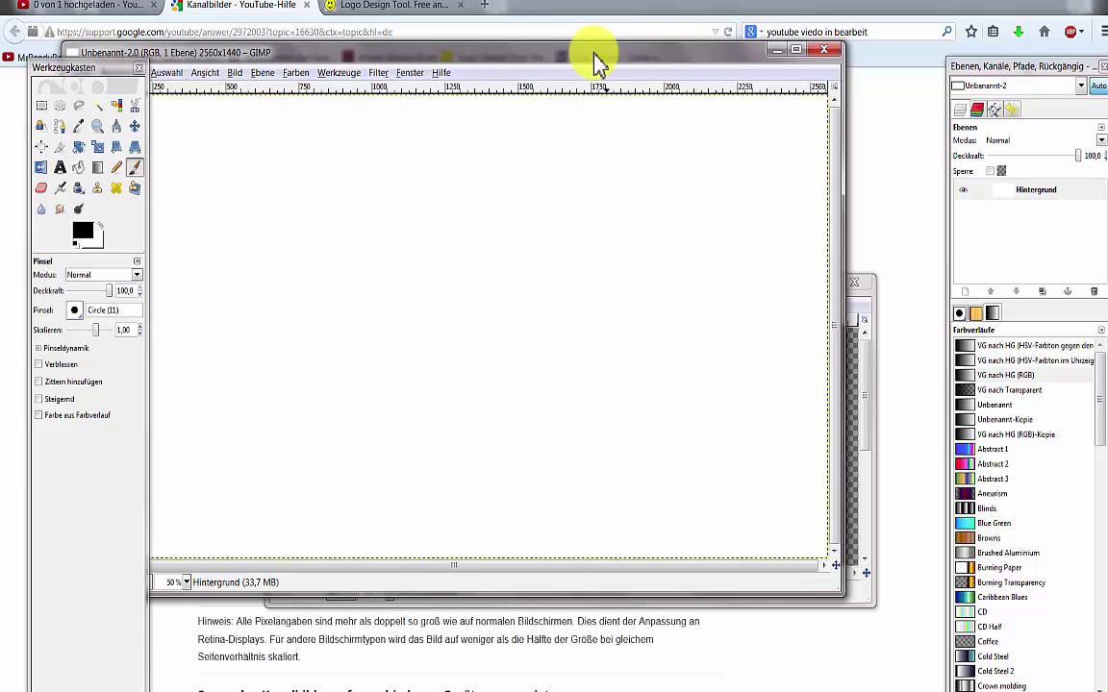
# Bucket-fill the new canvas solid red and close the empty battlefield_3_wallpaper_4.jpg image.
pyautogui.moveTo(597, 61); pyautogui.dragTo(711, 104)
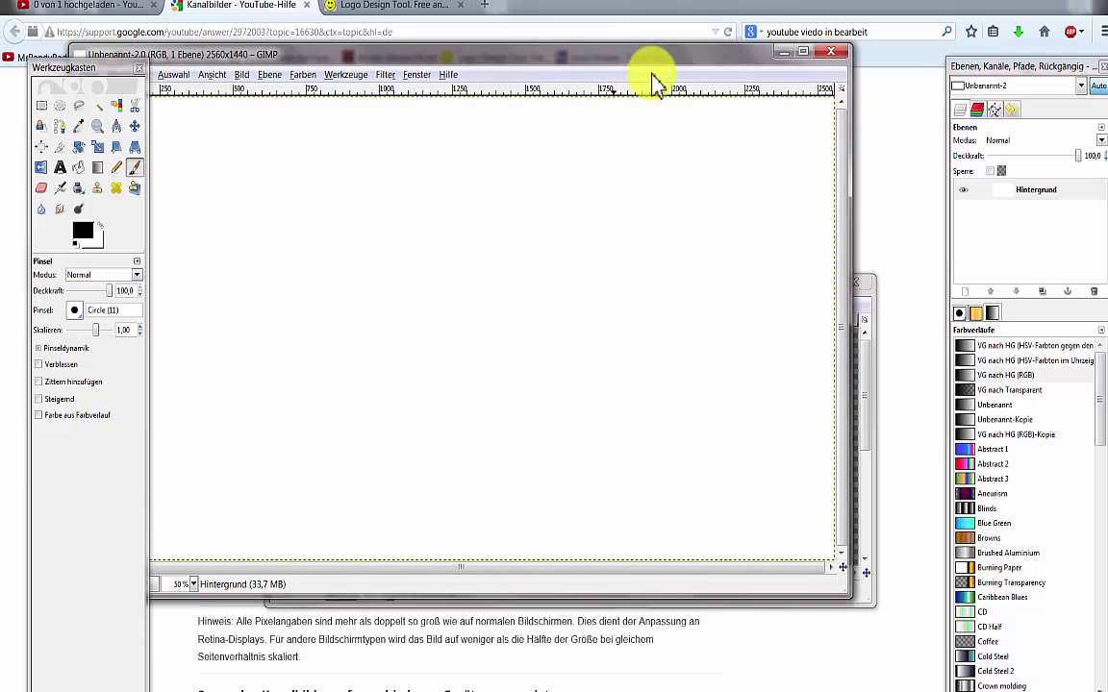
pyautogui.click(914, 91)
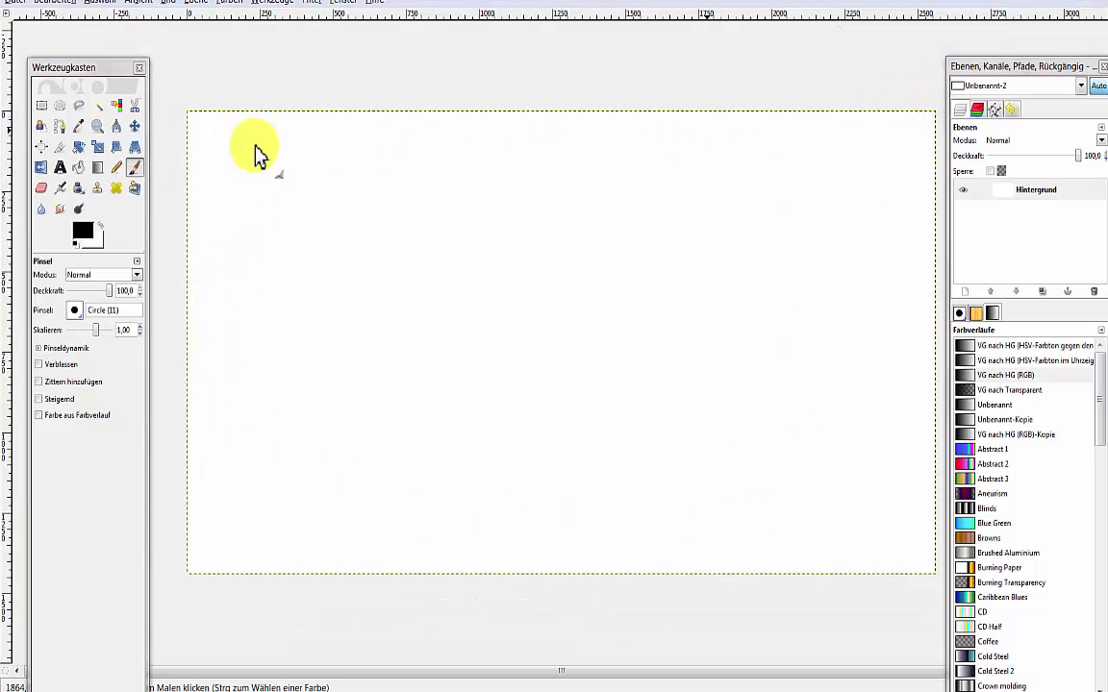
pyautogui.click(79, 170)
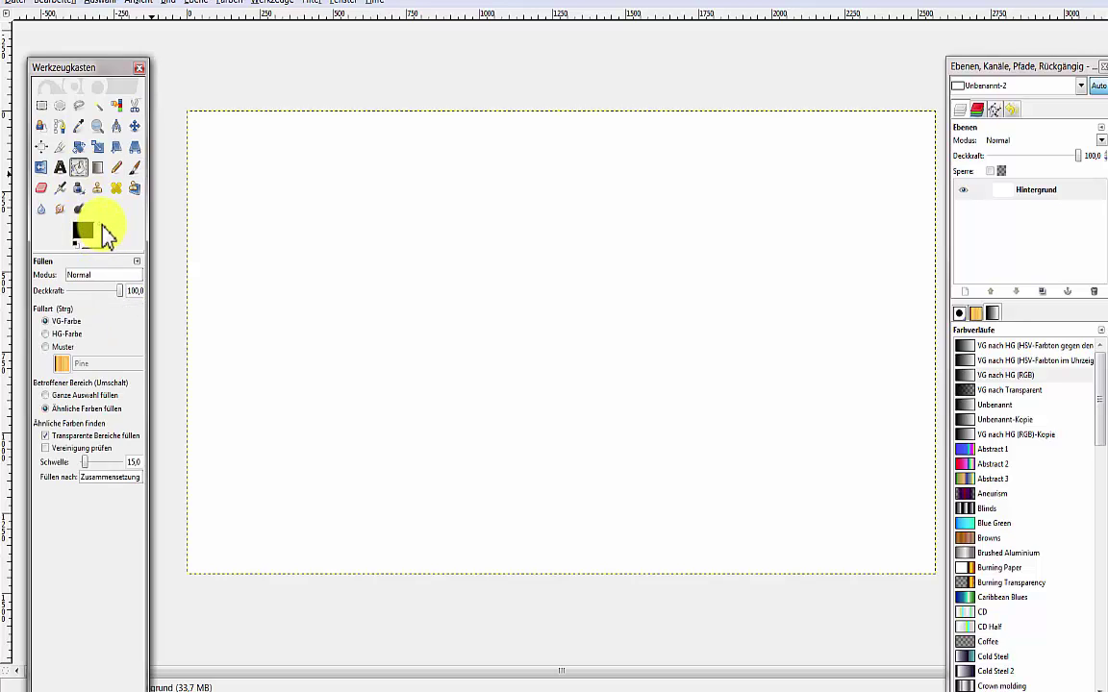
pyautogui.click(86, 236)
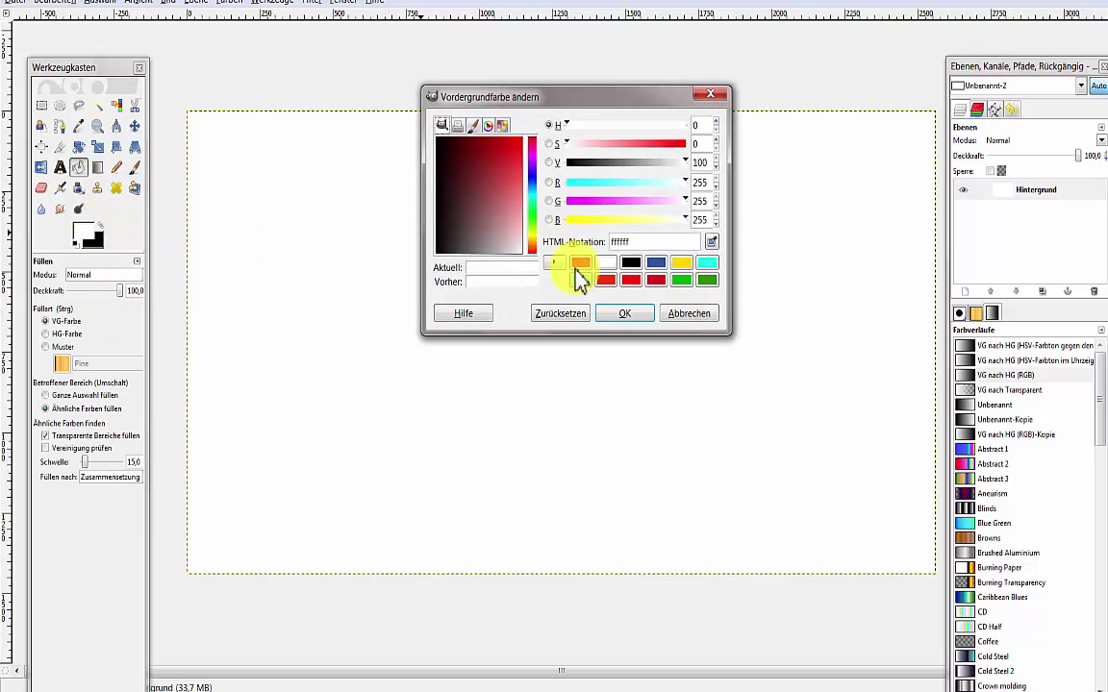
pyautogui.click(580, 279)
pyautogui.click(624, 314)
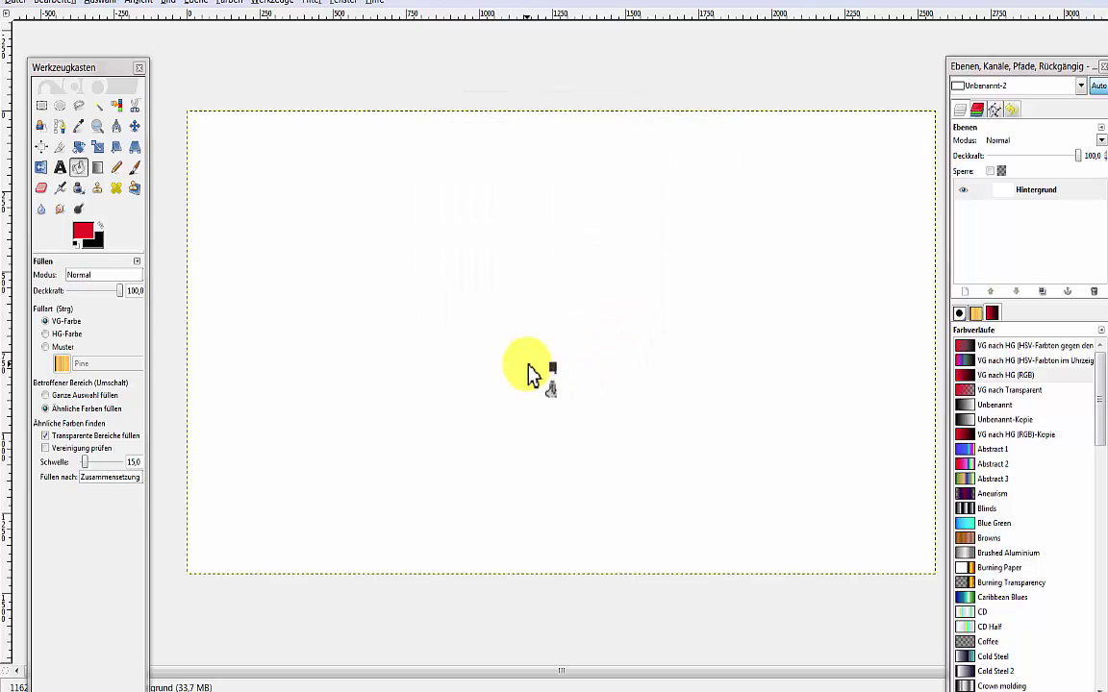
pyautogui.click(728, 279)
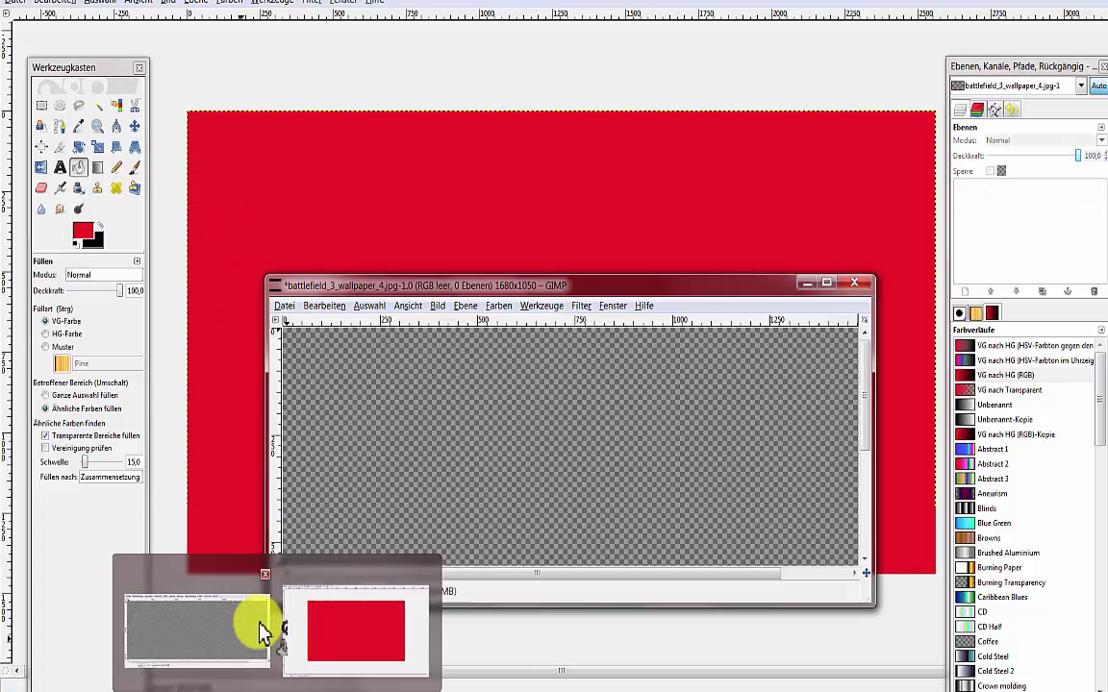
pyautogui.click(259, 630)
pyautogui.click(854, 282)
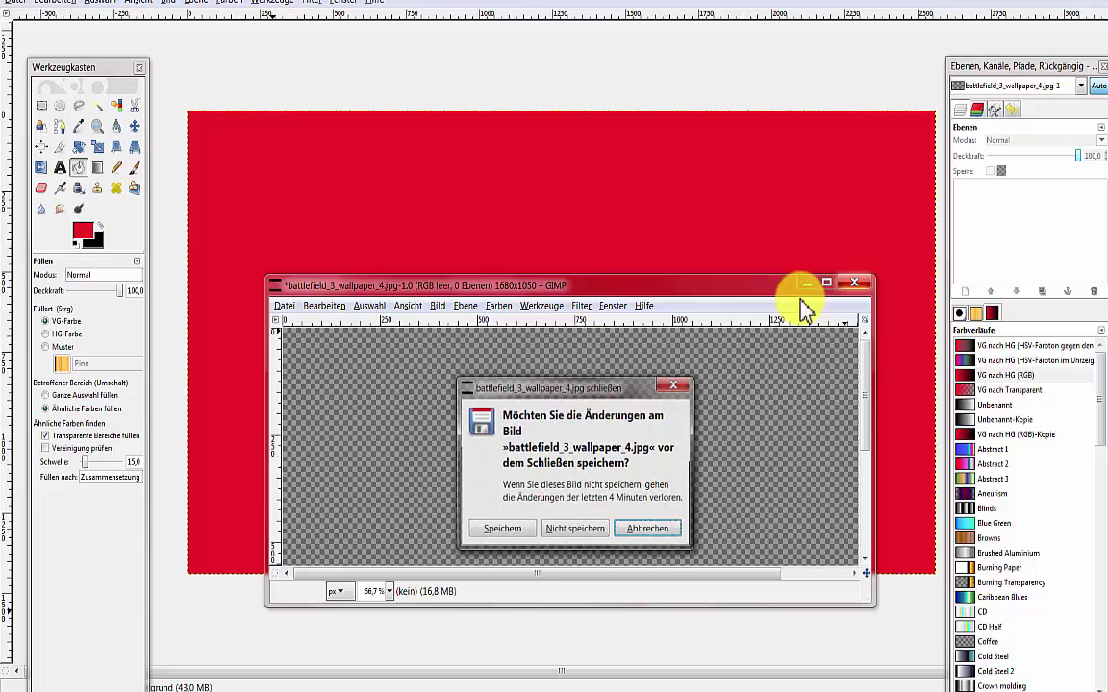
pyautogui.click(562, 531)
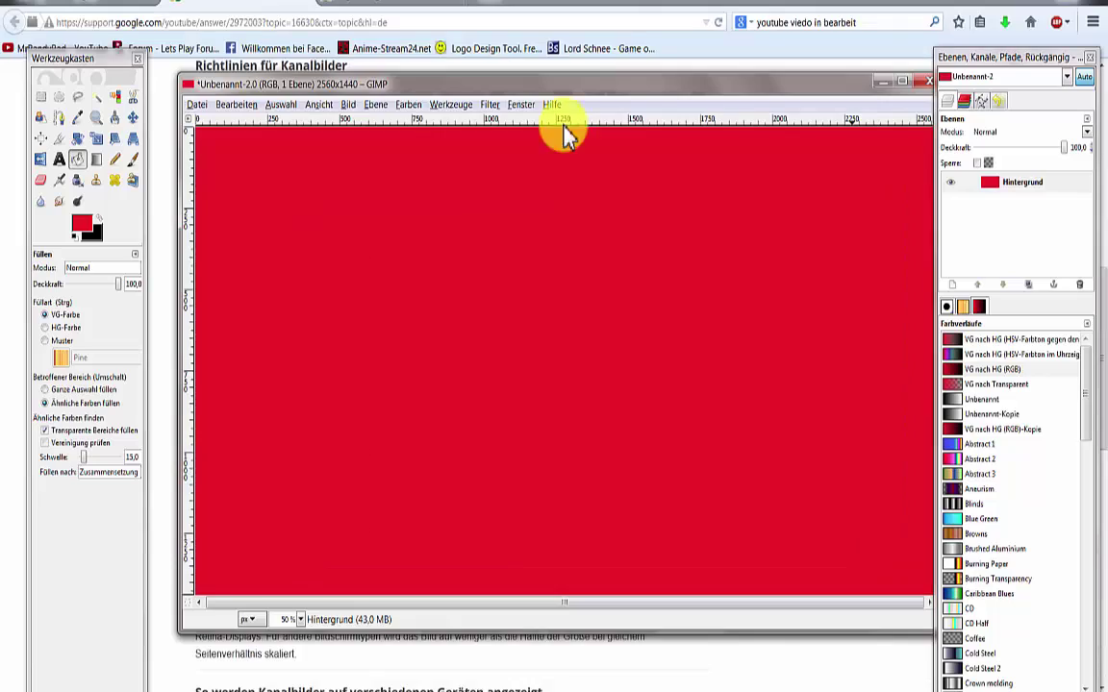
# Create a second new image sized 1546 × 423 pixels via Datei > Neu.
pyautogui.moveTo(394, 85); pyautogui.dragTo(745, 124)
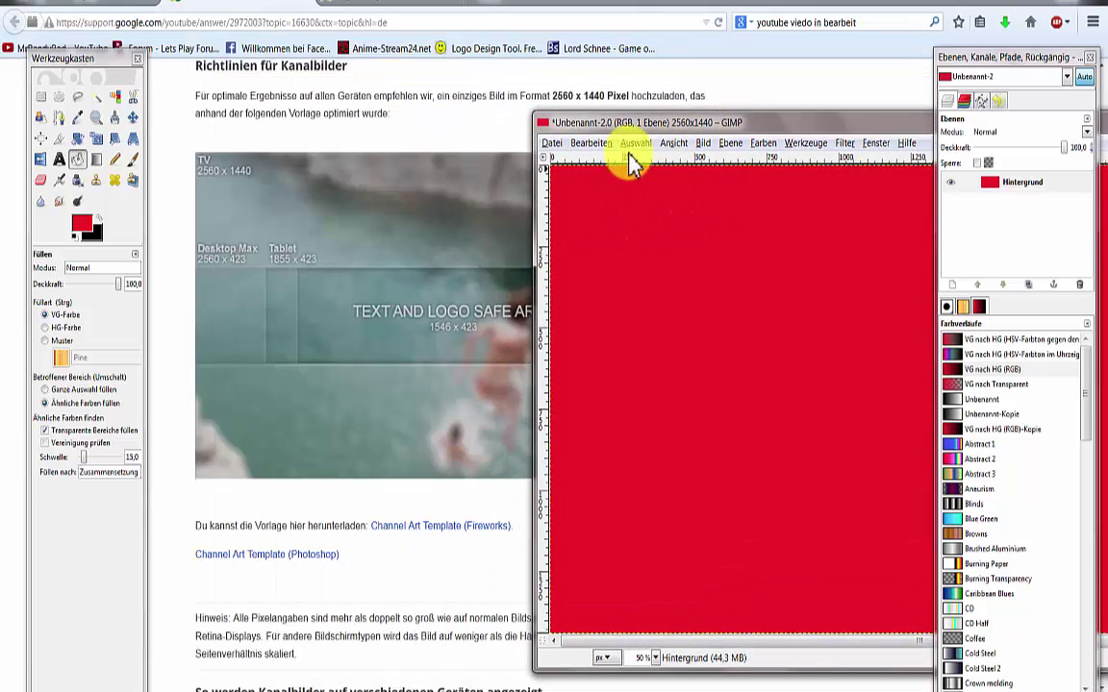
pyautogui.click(553, 144)
pyautogui.click(570, 158)
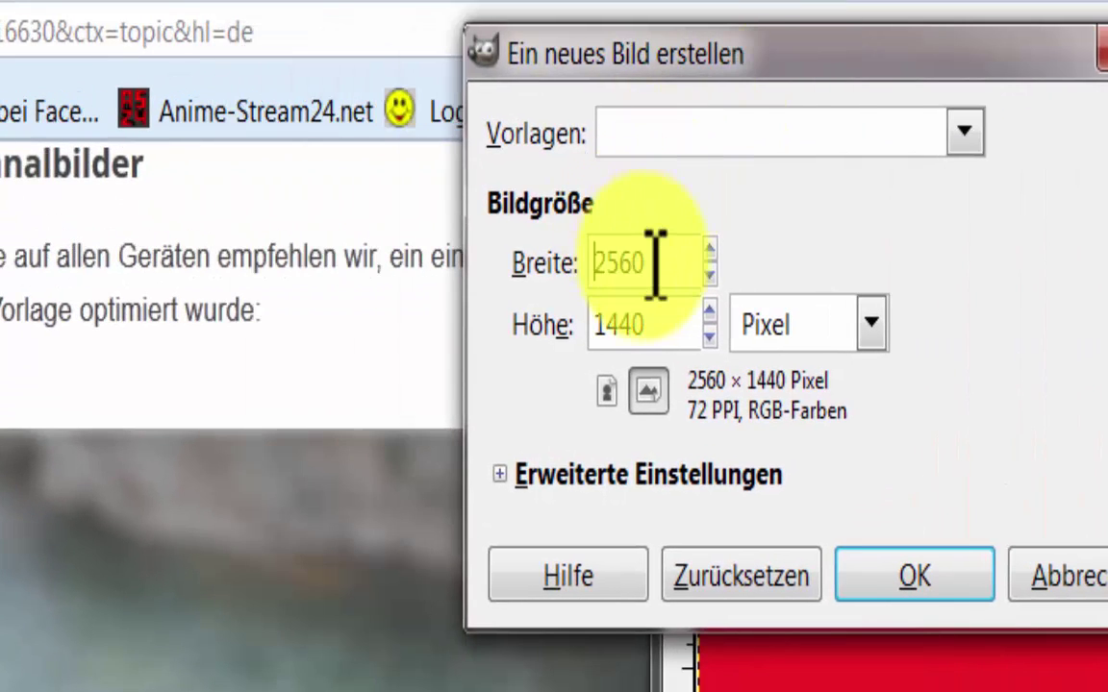
pyautogui.doubleClick(655, 264)
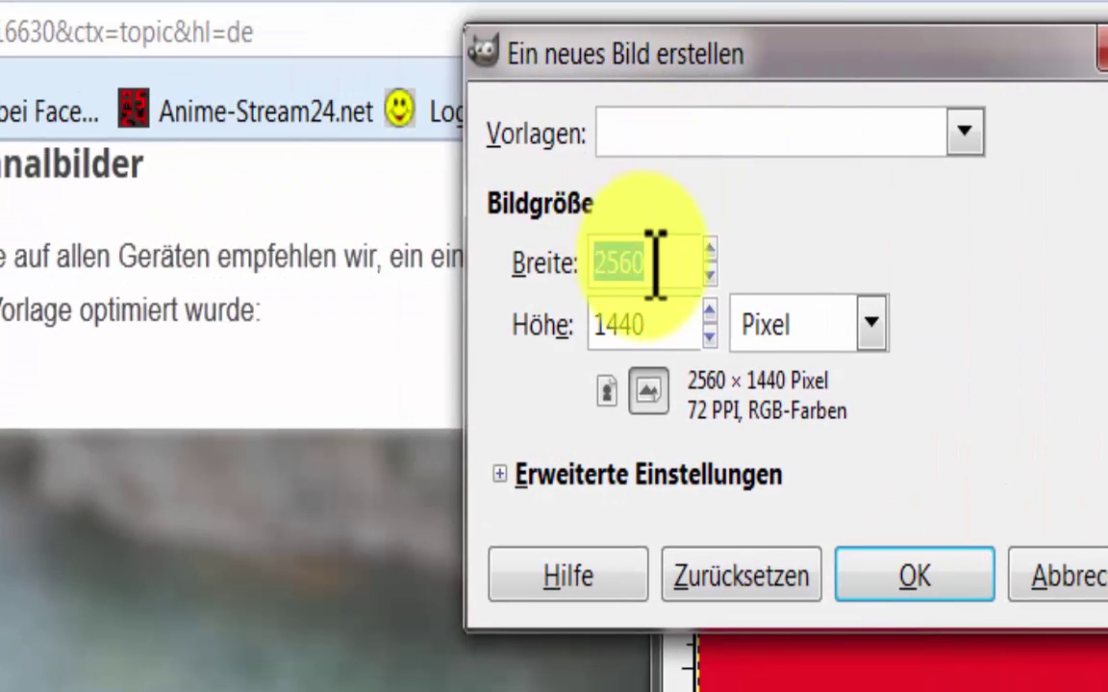
pyautogui.write('15')
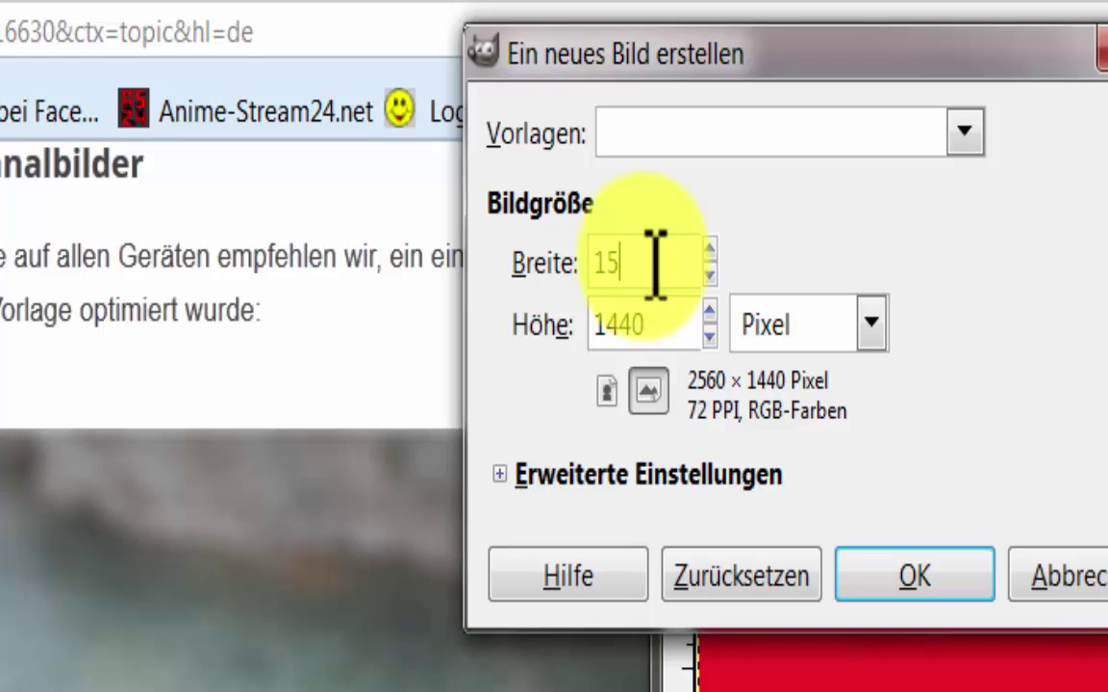
pyautogui.write('4')
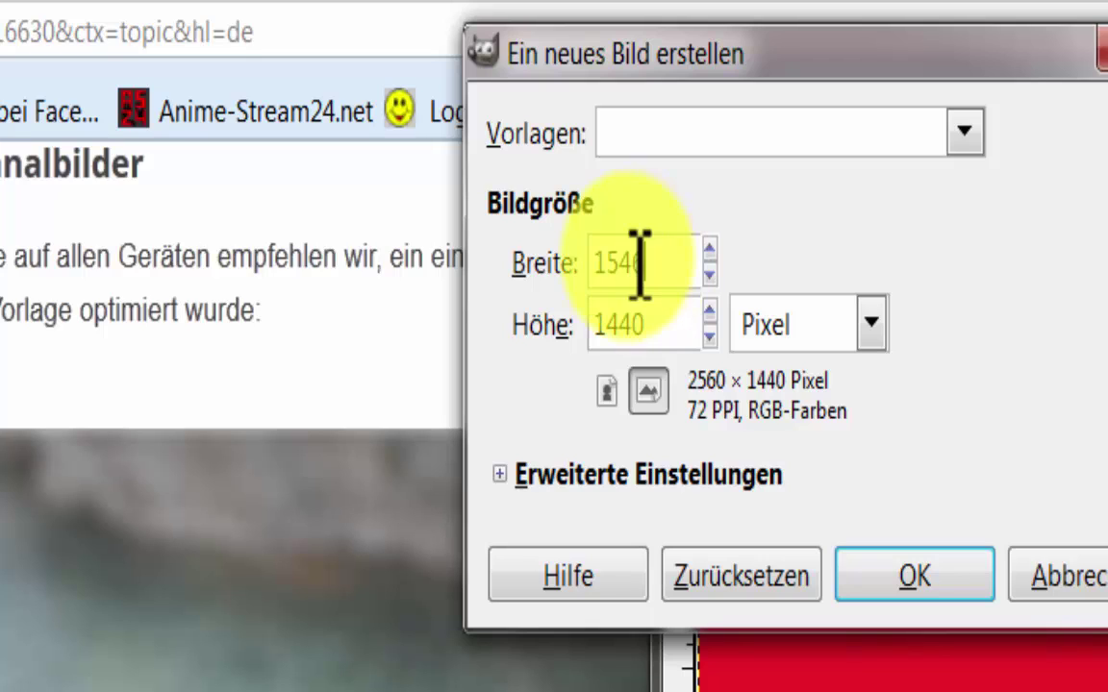
pyautogui.write('6')
pyautogui.doubleClick(664, 327)
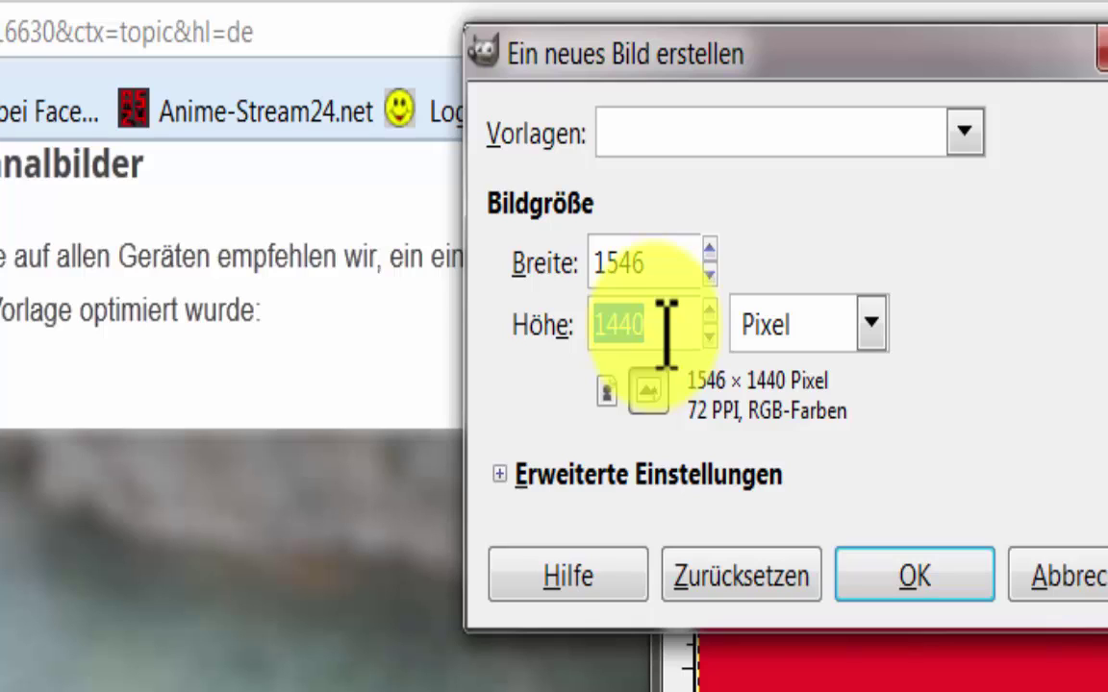
pyautogui.write('42')
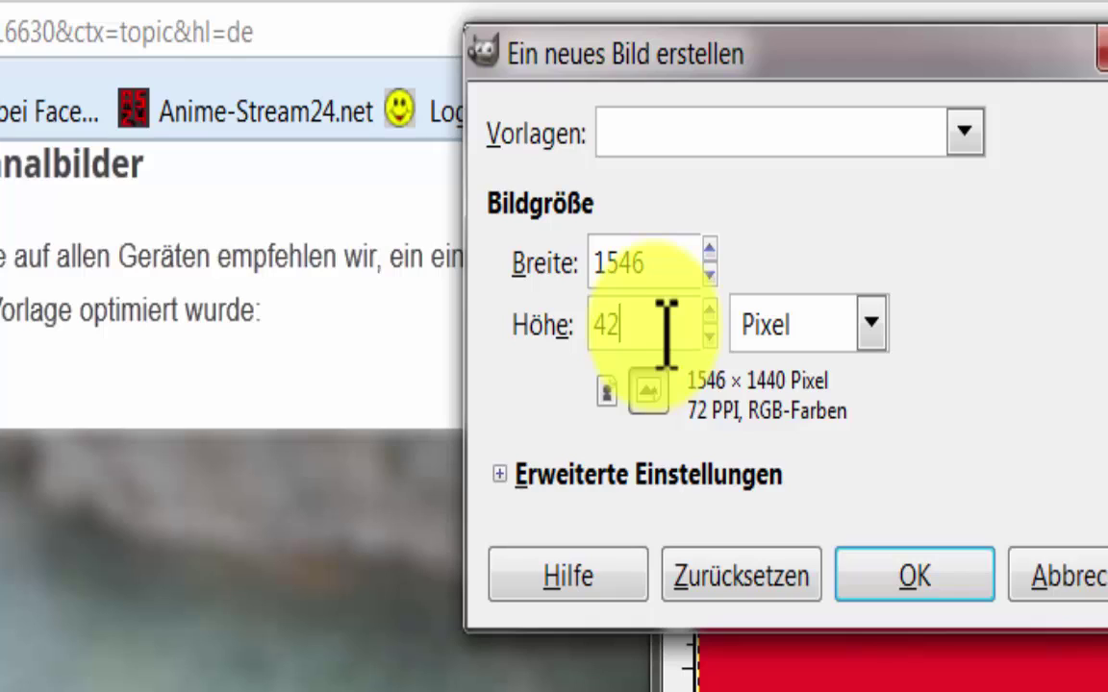
pyautogui.write('3')
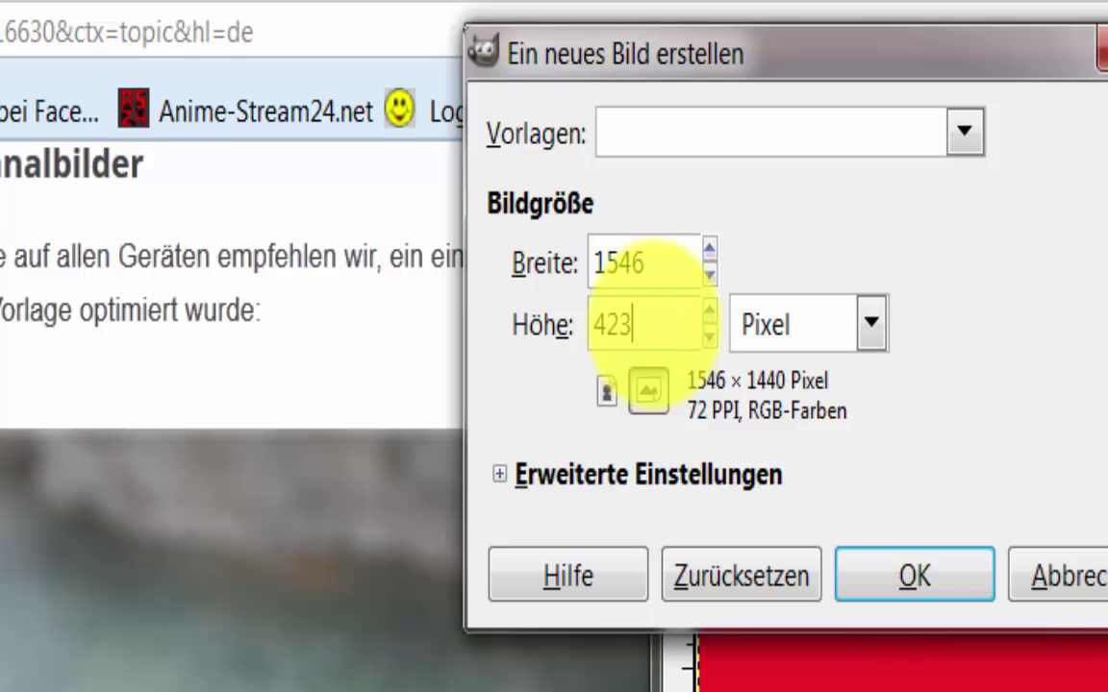
pyautogui.click(894, 594)
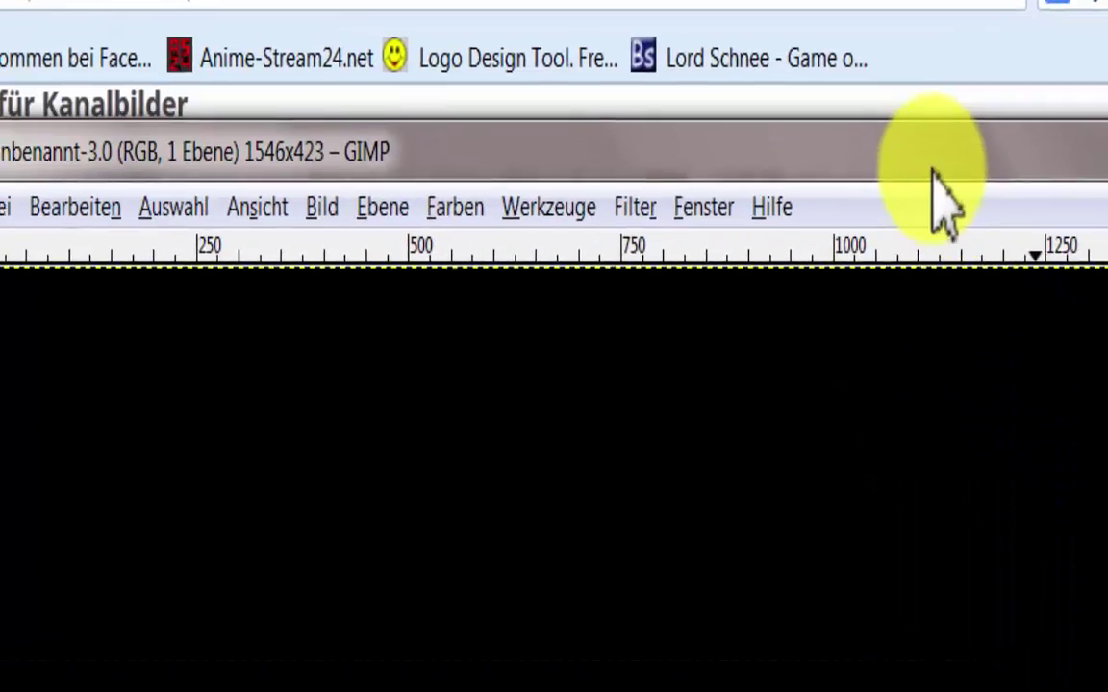
# Maximize the 1546 × 423 image and bucket-fill its black canvas with white.
pyautogui.click(893, 97)
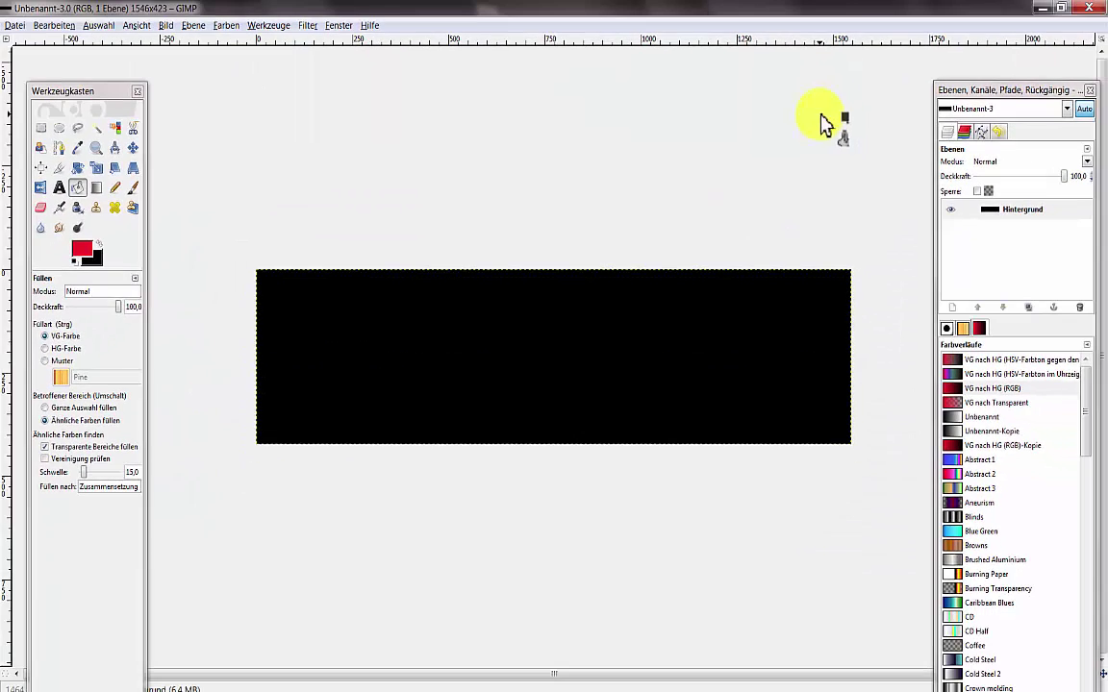
pyautogui.click(86, 248)
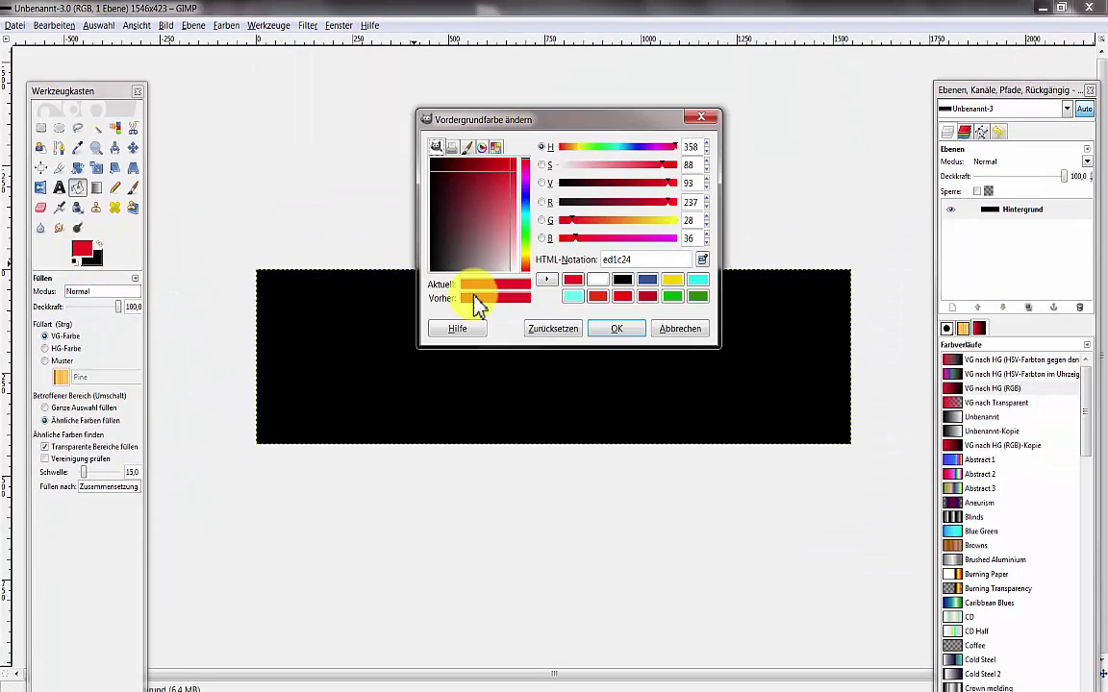
pyautogui.click(597, 280)
pyautogui.click(616, 329)
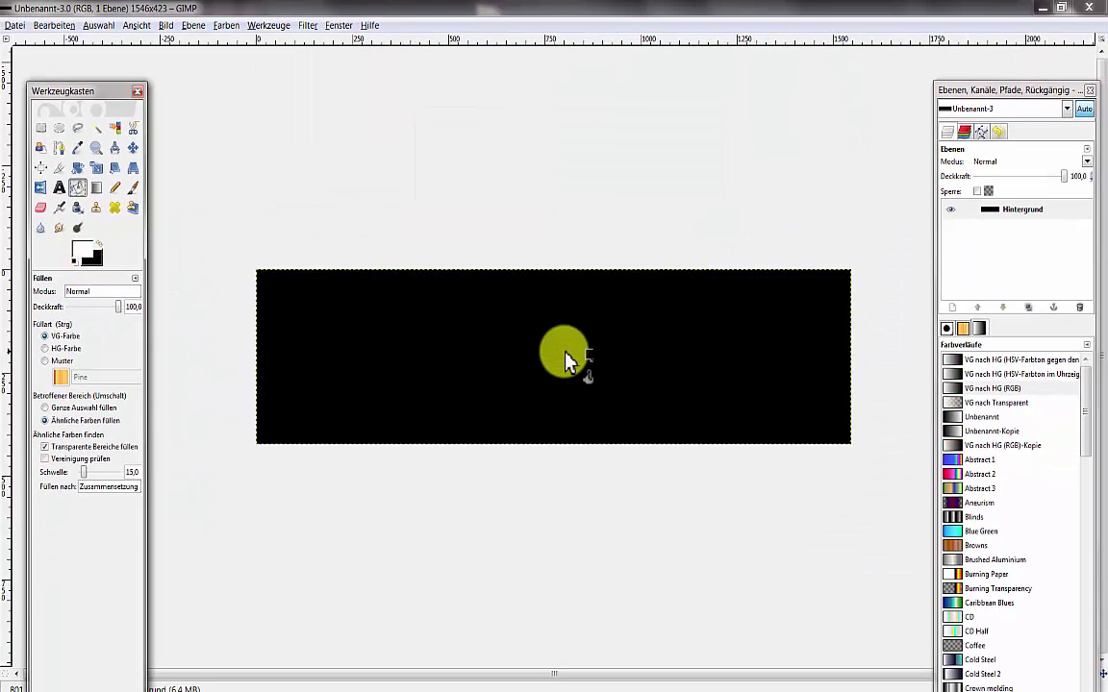
pyautogui.click(565, 362)
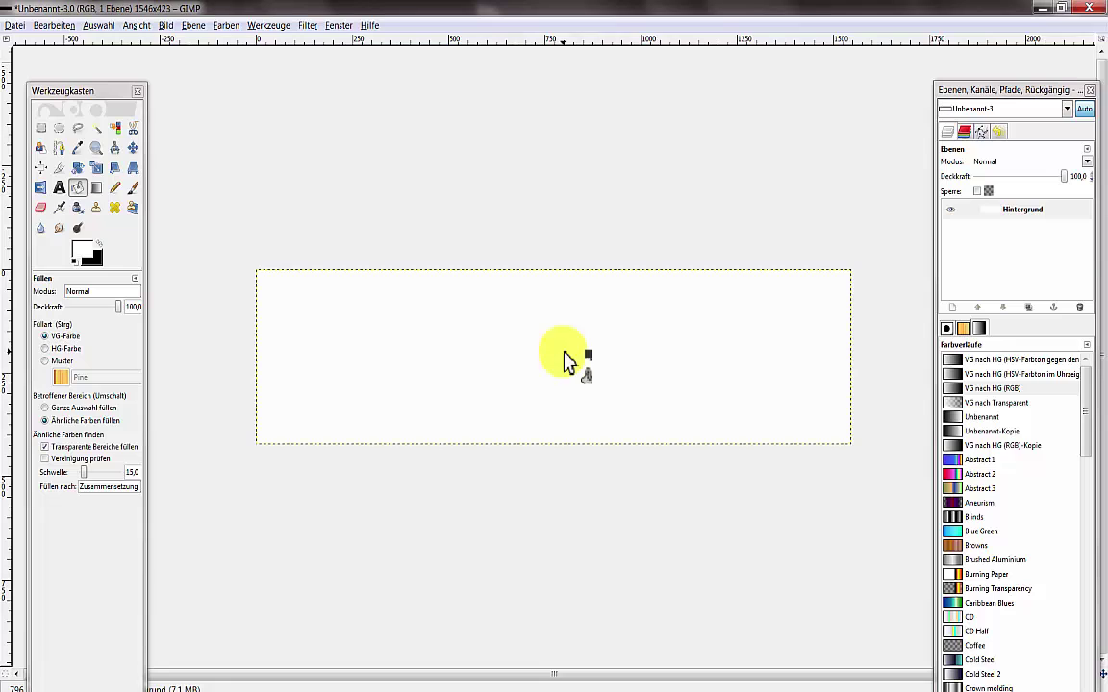
# Cut the white layer to the clipboard and close the image with Nicht speichern.
pyautogui.click(132, 148)
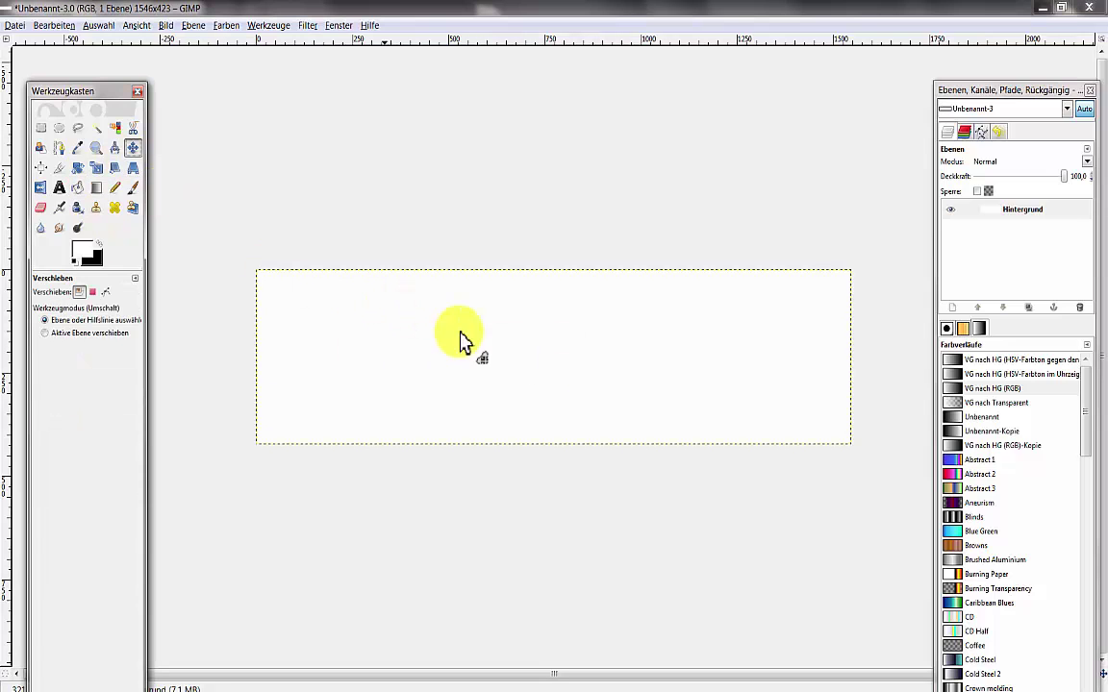
pyautogui.rightClick(525, 363)
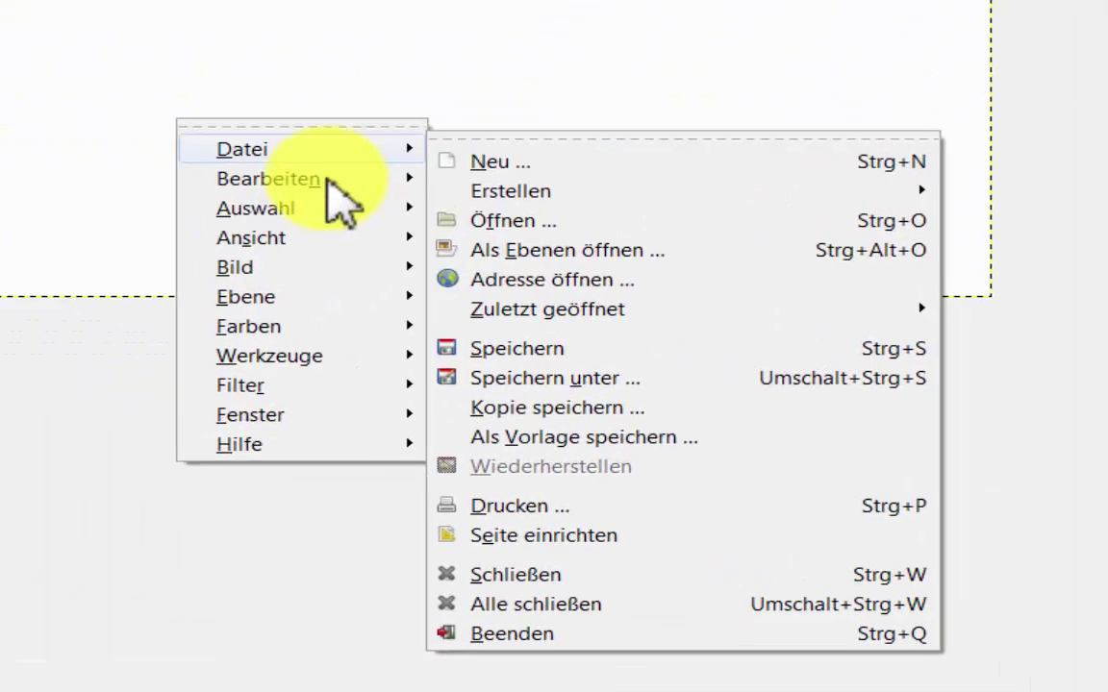
pyautogui.moveTo(223, 147)
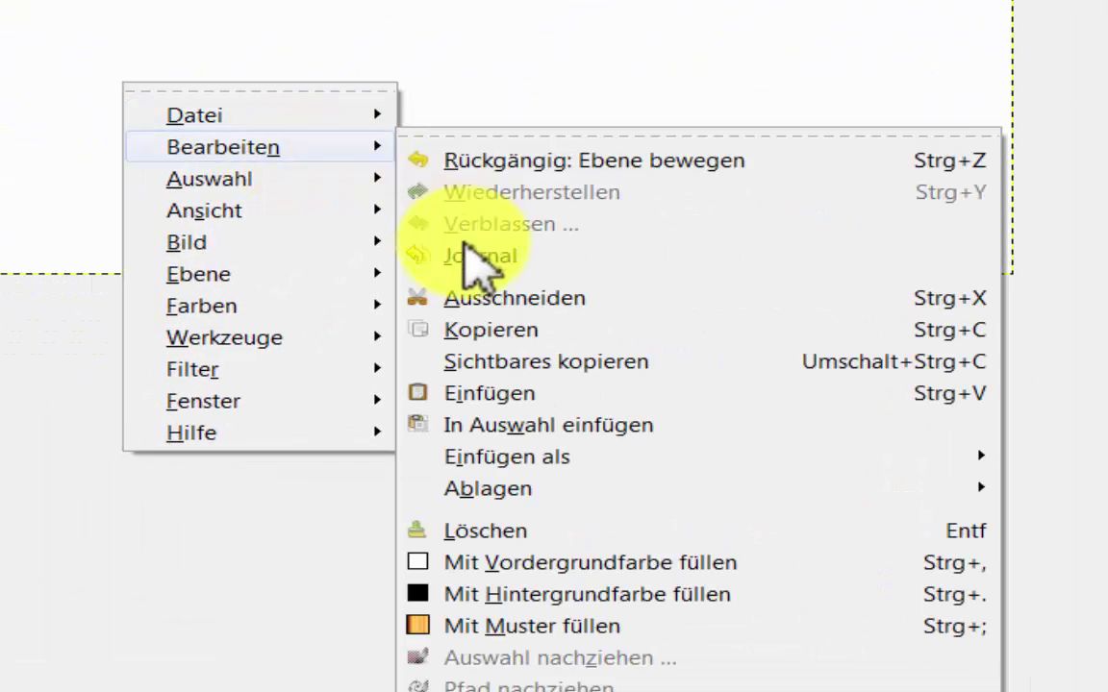
pyautogui.click(483, 300)
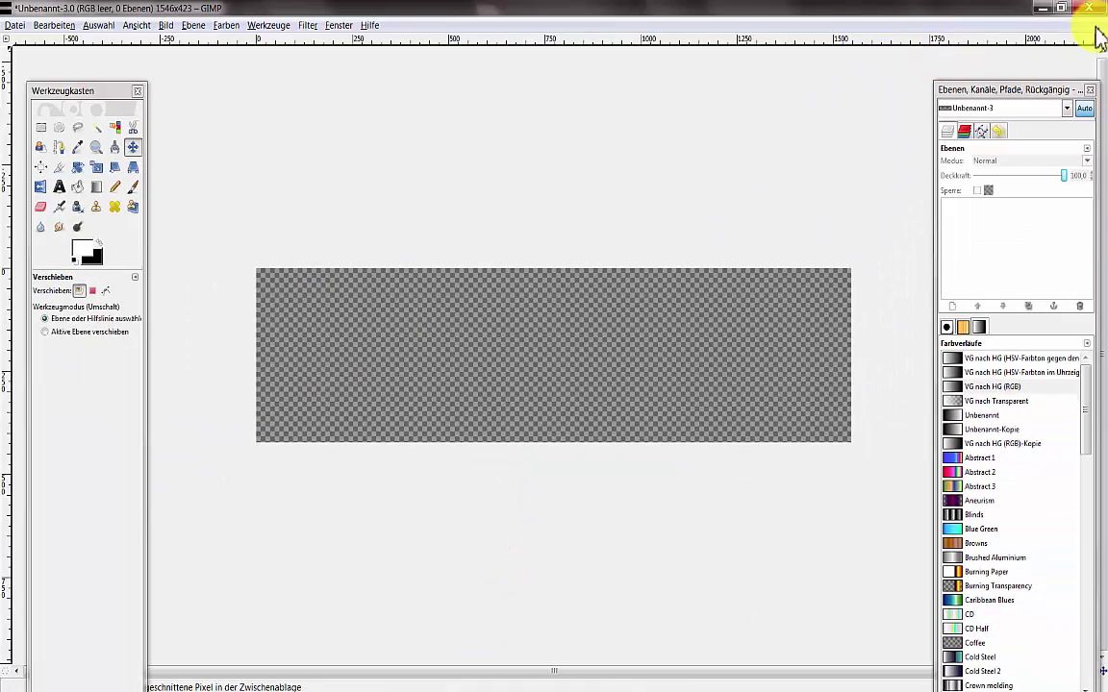
pyautogui.click(1089, 7)
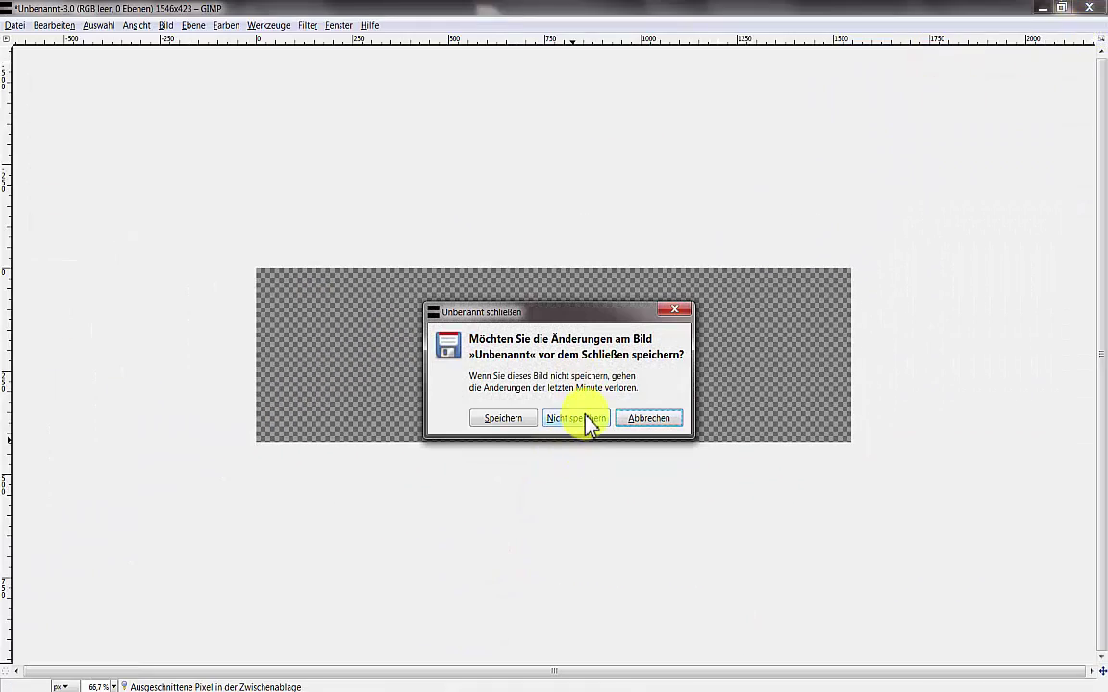
pyautogui.click(577, 420)
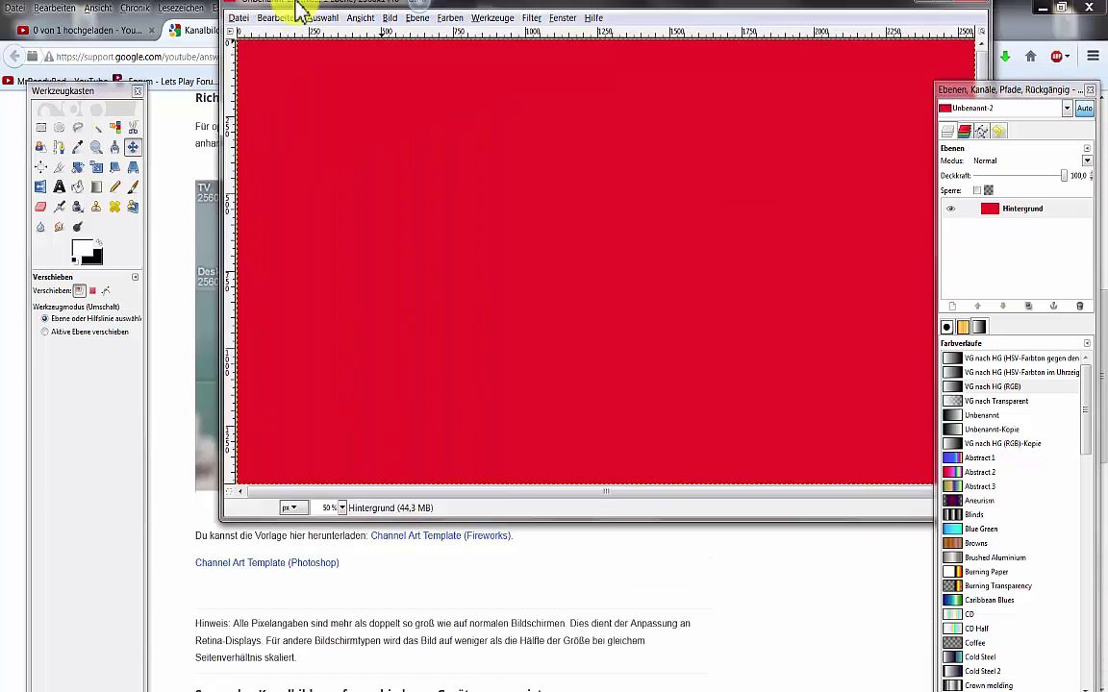
# Paste the white 1546 × 423 rectangle onto the red canvas as a new layer.
pyautogui.moveTo(703, 152); pyautogui.dragTo(293, 3)
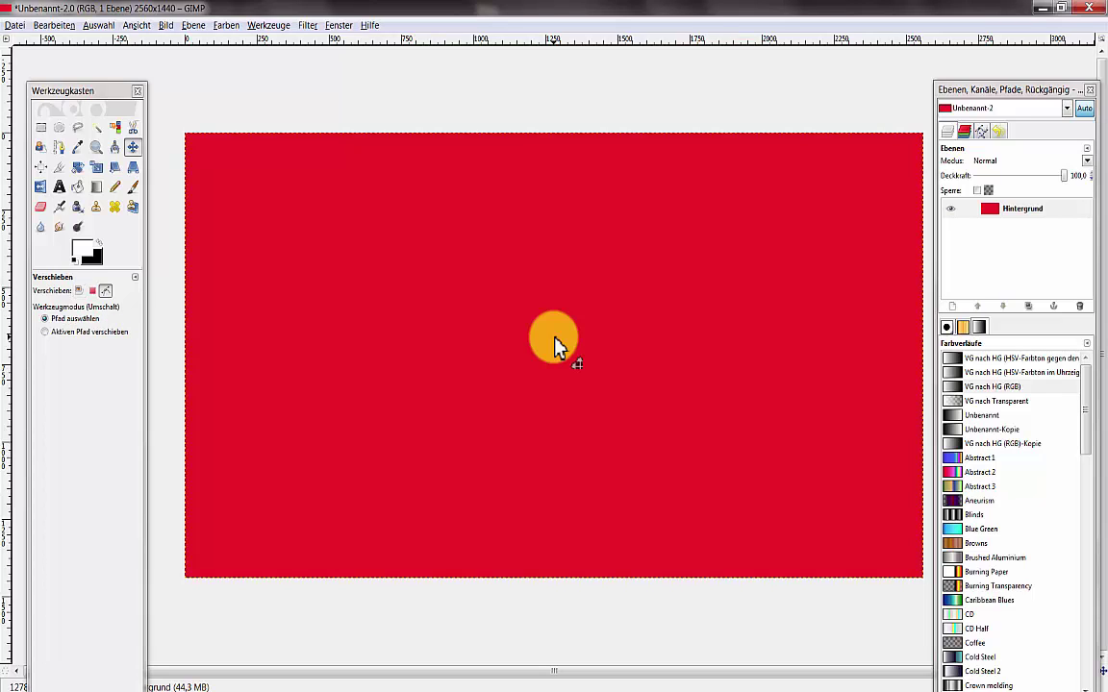
pyautogui.hotkey('ctrl', 'v')
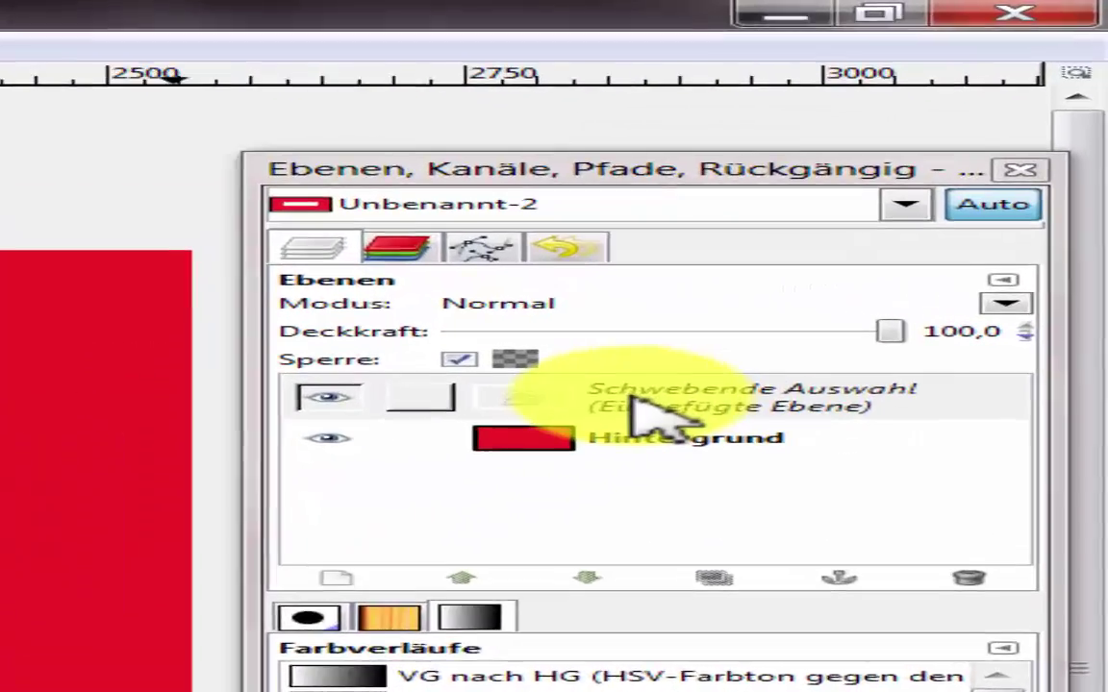
pyautogui.rightClick(1010, 213)
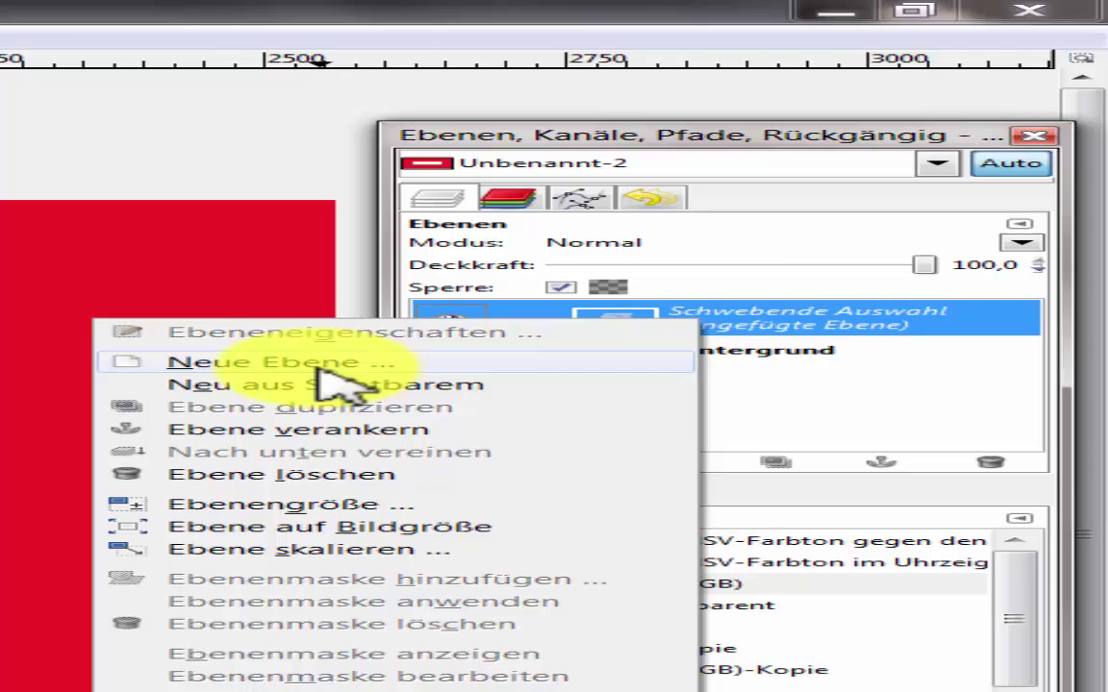
pyautogui.click(212, 462)
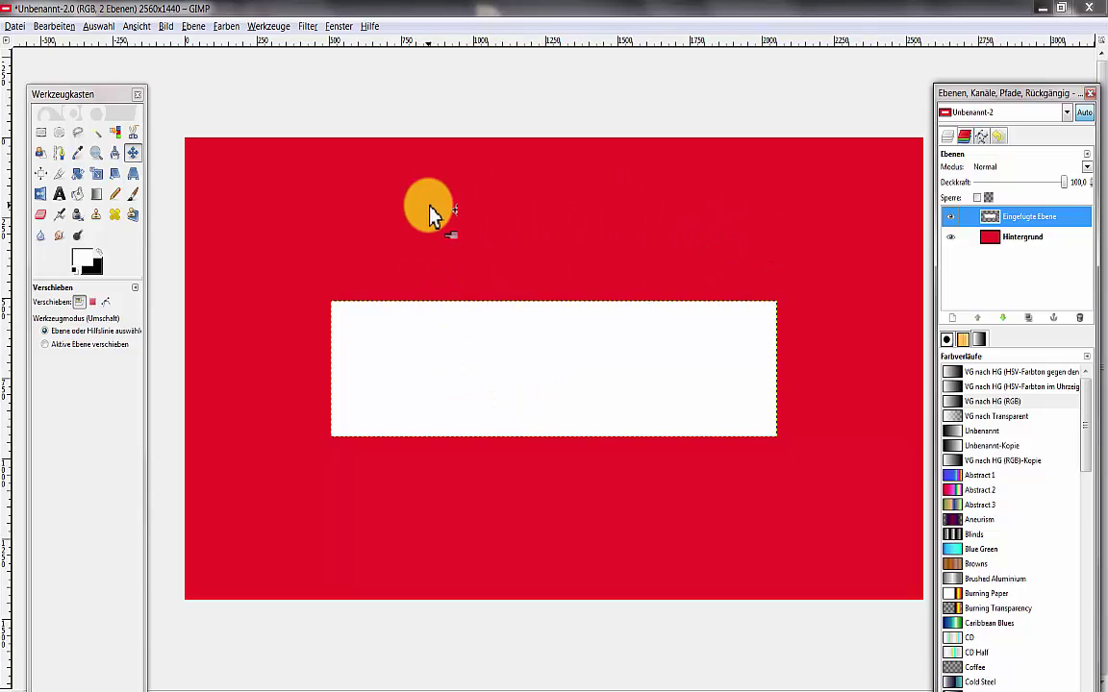
pyautogui.click(1062, 10)
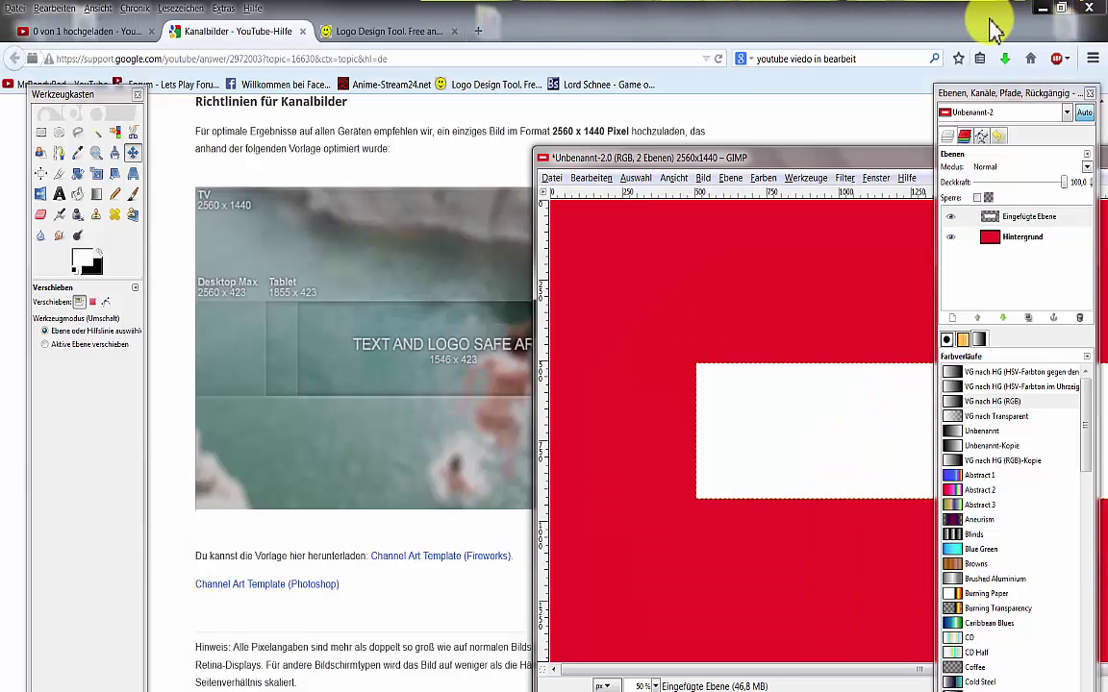
# Arrange the 'mi' image folder beside GIMP and drag the Battlefield wallpaper toward the canvas.
pyautogui.click(1042, 9)
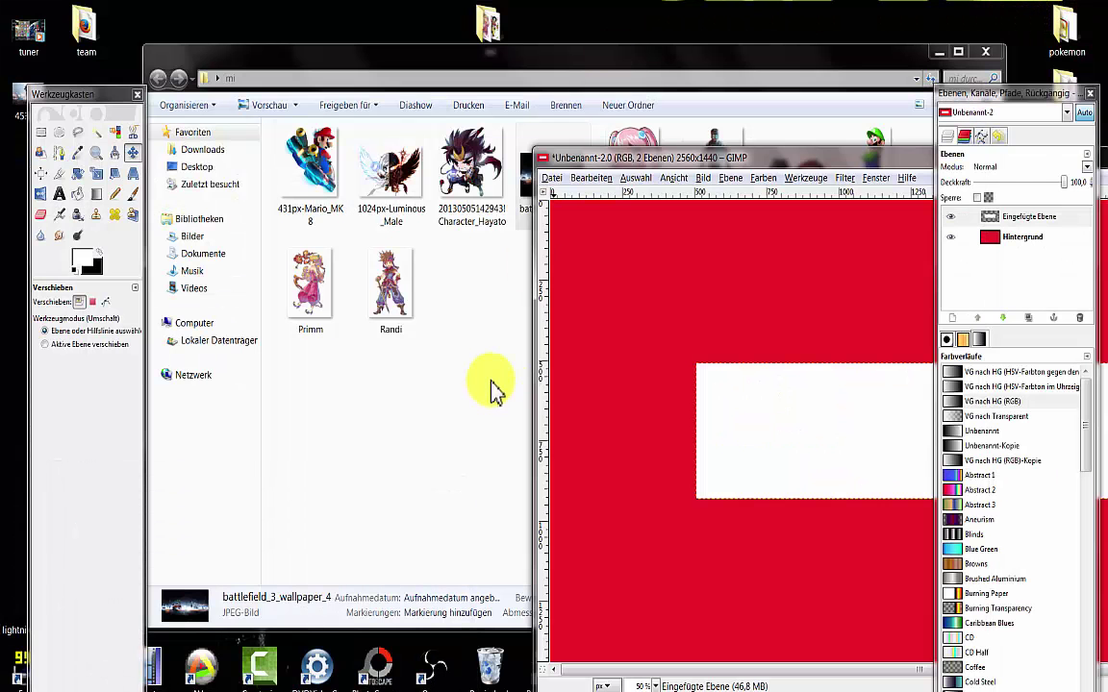
pyautogui.click(490, 389)
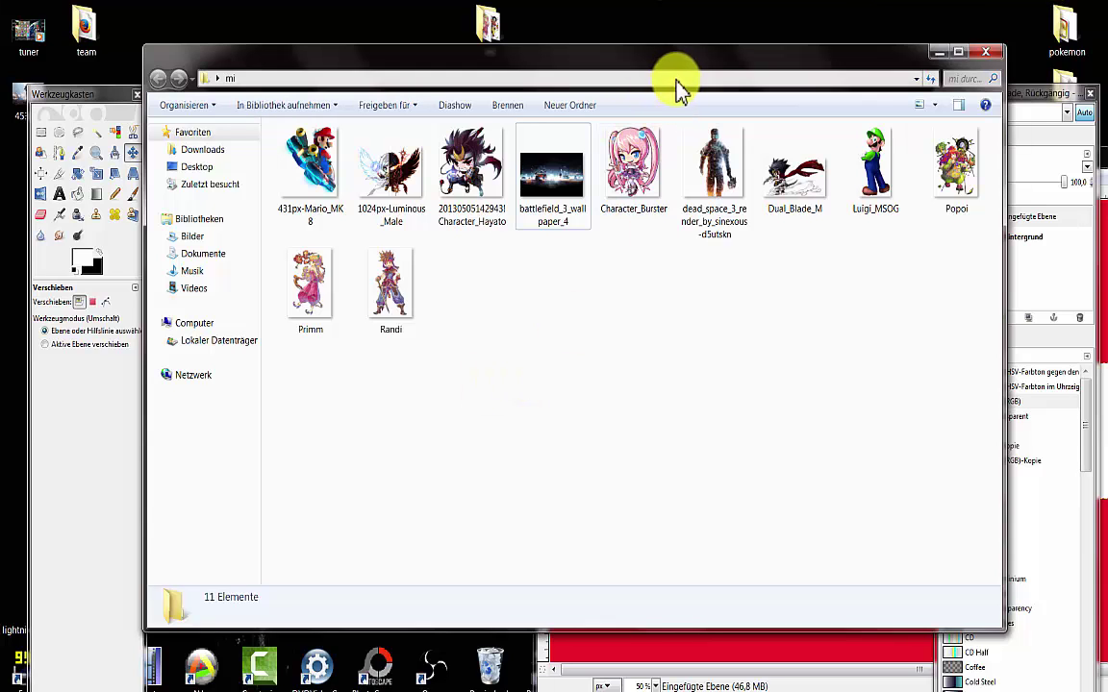
pyautogui.moveTo(661, 69)
pyautogui.mouseDown()
pyautogui.moveTo(589, 315)
pyautogui.moveTo(637, 110)
pyautogui.mouseUp()
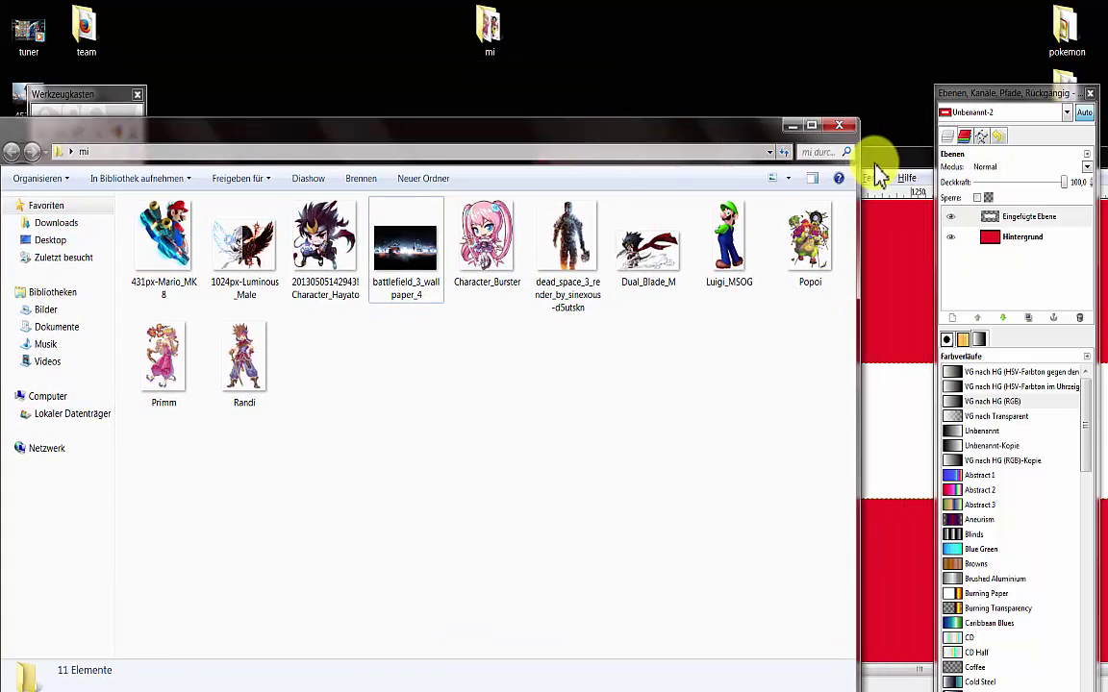
pyautogui.click(895, 166)
pyautogui.moveTo(875, 179)
pyautogui.mouseDown()
pyautogui.moveTo(788, 236)
pyautogui.moveTo(759, 190)
pyautogui.mouseUp()
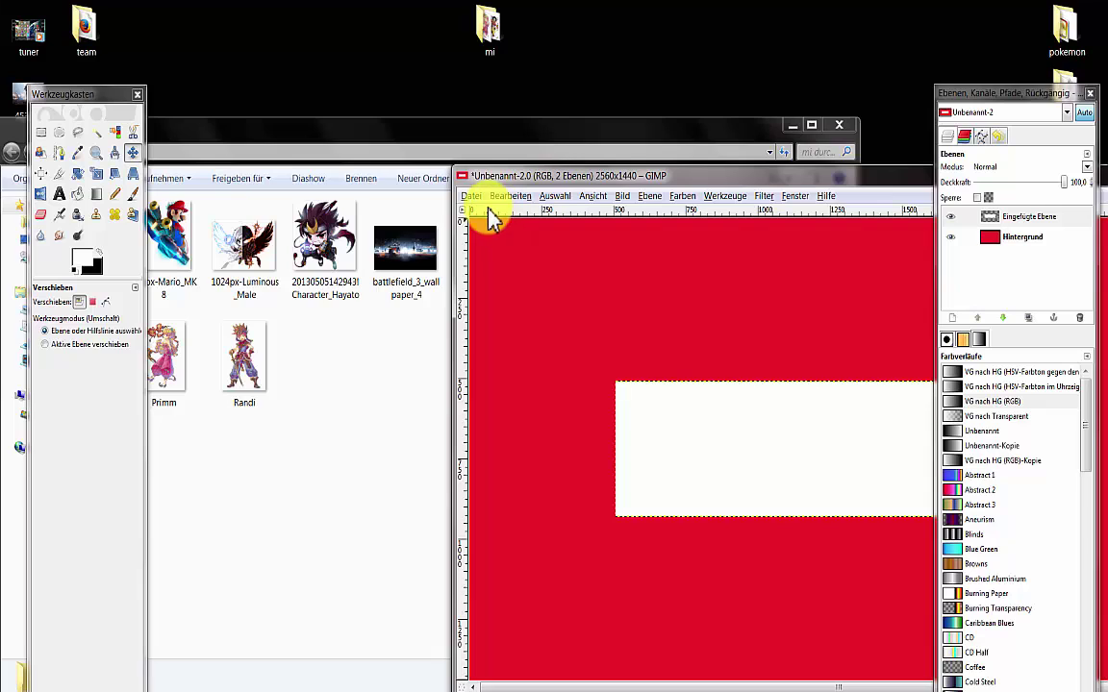
pyautogui.moveTo(409, 248); pyautogui.dragTo(581, 359)
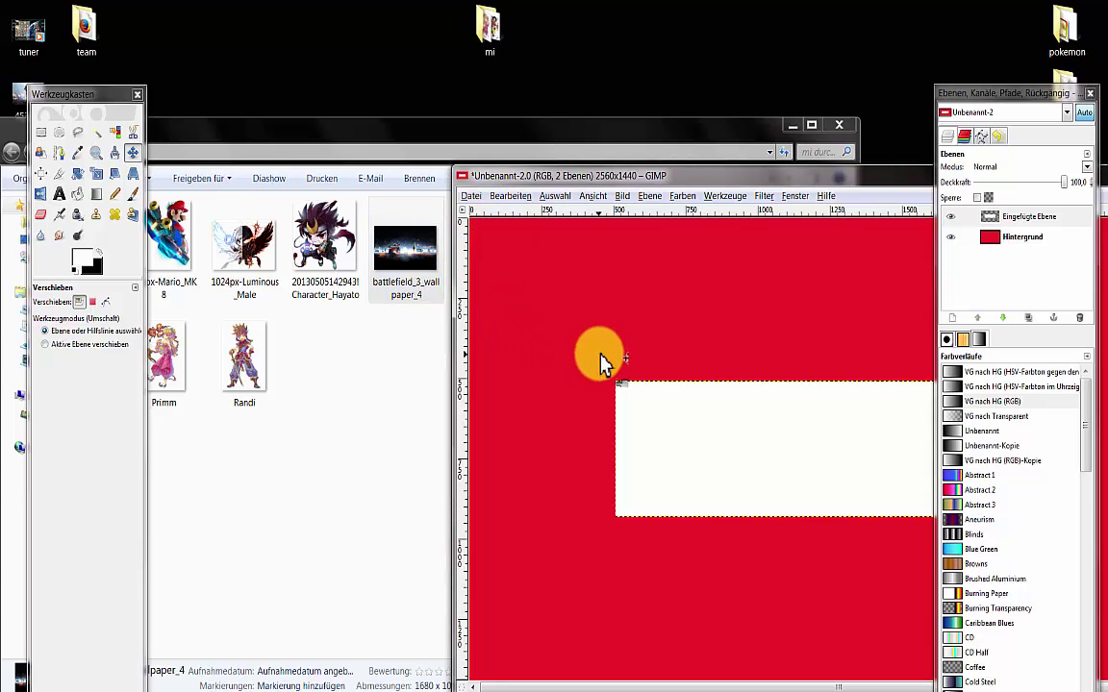
# Drop battlefield_3_wallpaper_4.jpg onto the canvas as a layer and maximize the window.
pyautogui.moveTo(600, 364); pyautogui.dragTo(598, 361)
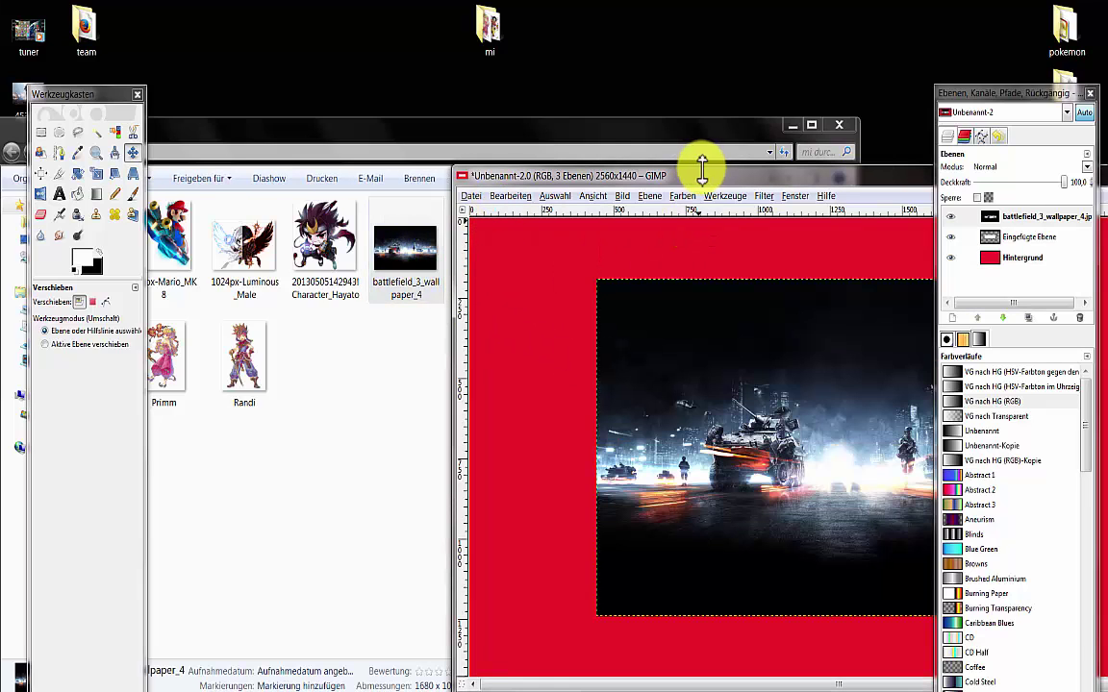
pyautogui.moveTo(711, 178)
pyautogui.mouseDown()
pyautogui.moveTo(527, 12)
pyautogui.moveTo(478, 12)
pyautogui.mouseUp()
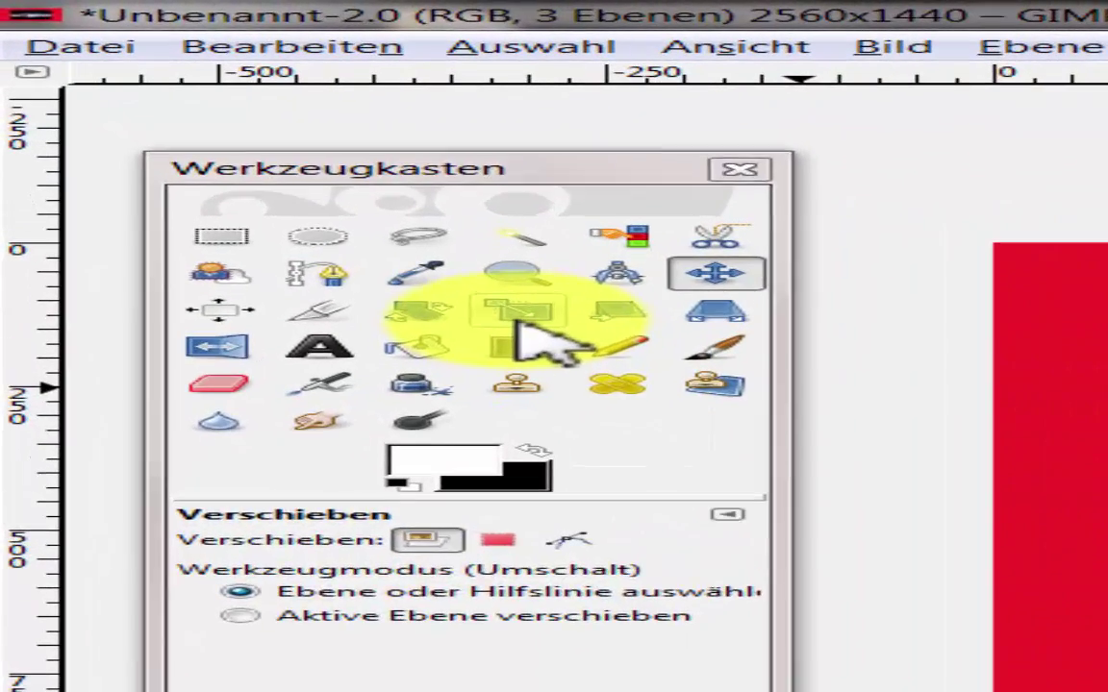
# Scale the wallpaper layer to 2584 × 1456 so it covers the whole canvas.
pyautogui.click(517, 318)
pyautogui.click(318, 207)
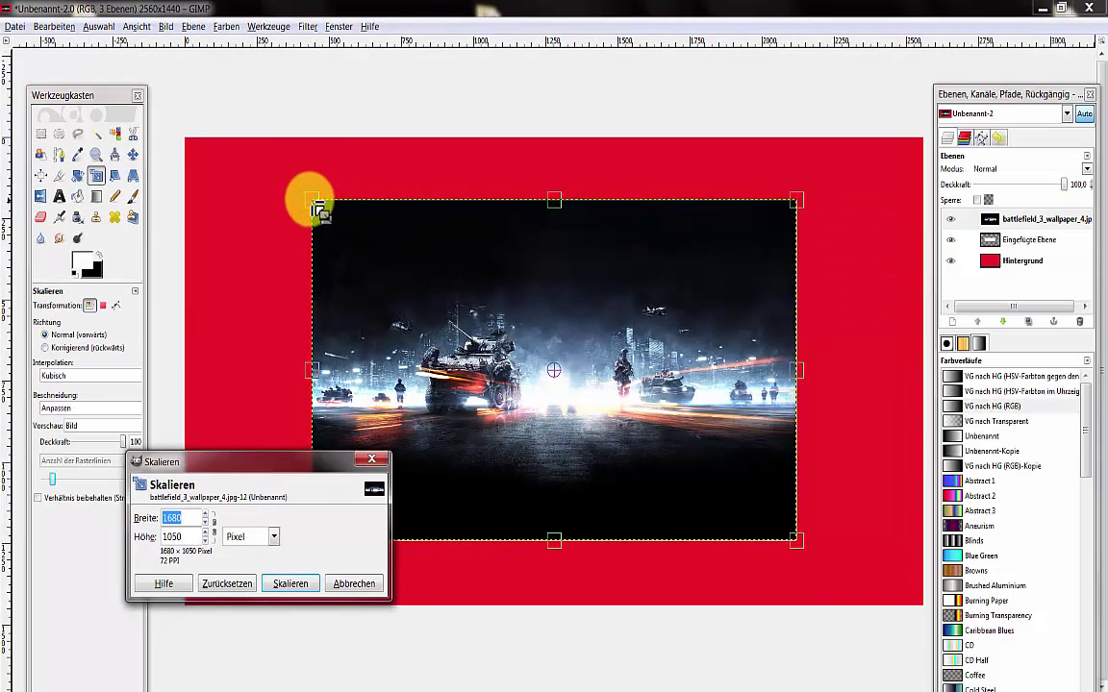
pyautogui.moveTo(319, 210); pyautogui.dragTo(185, 140)
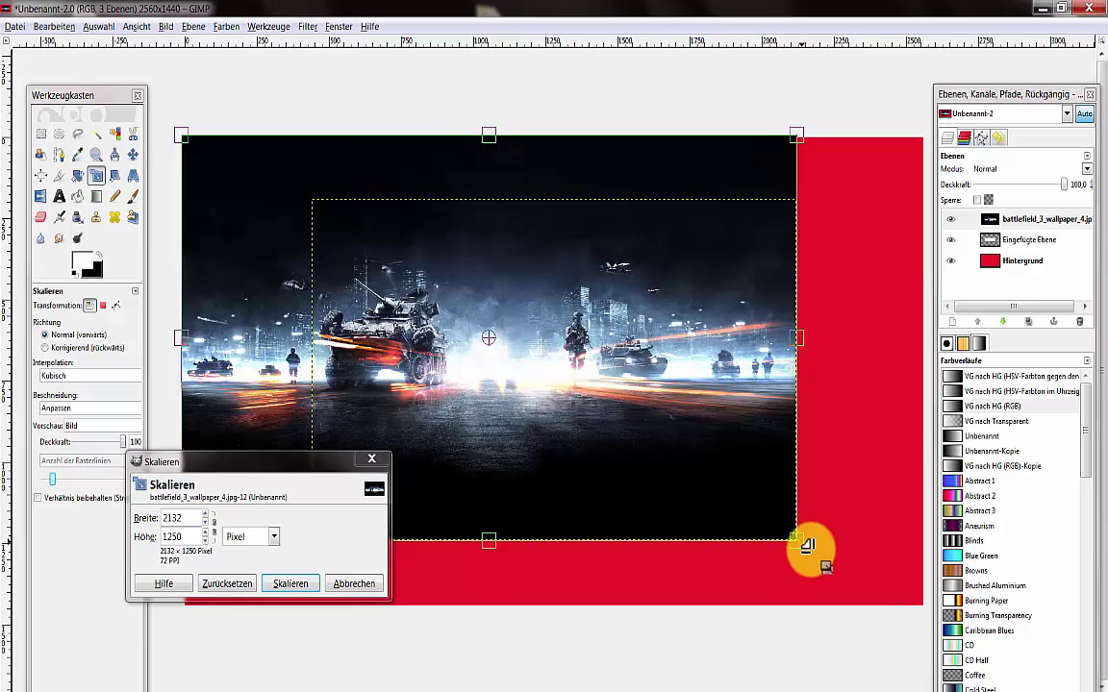
pyautogui.moveTo(800, 542)
pyautogui.mouseDown()
pyautogui.moveTo(898, 605)
pyautogui.moveTo(921, 604)
pyautogui.mouseUp()
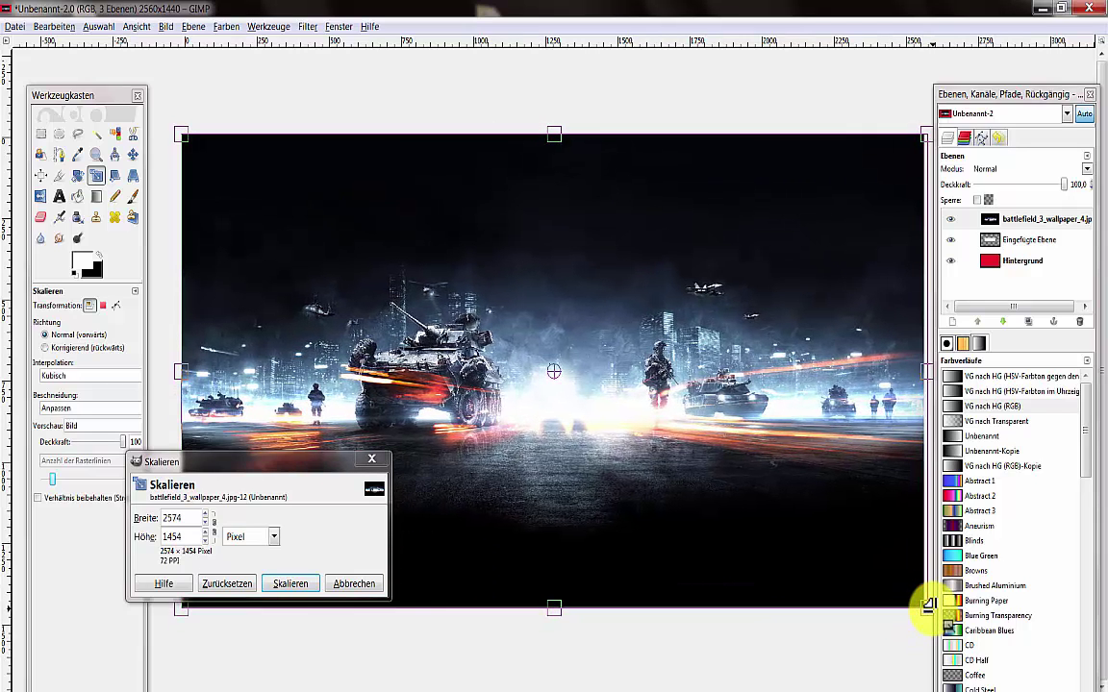
pyautogui.moveTo(922, 606); pyautogui.dragTo(924, 606)
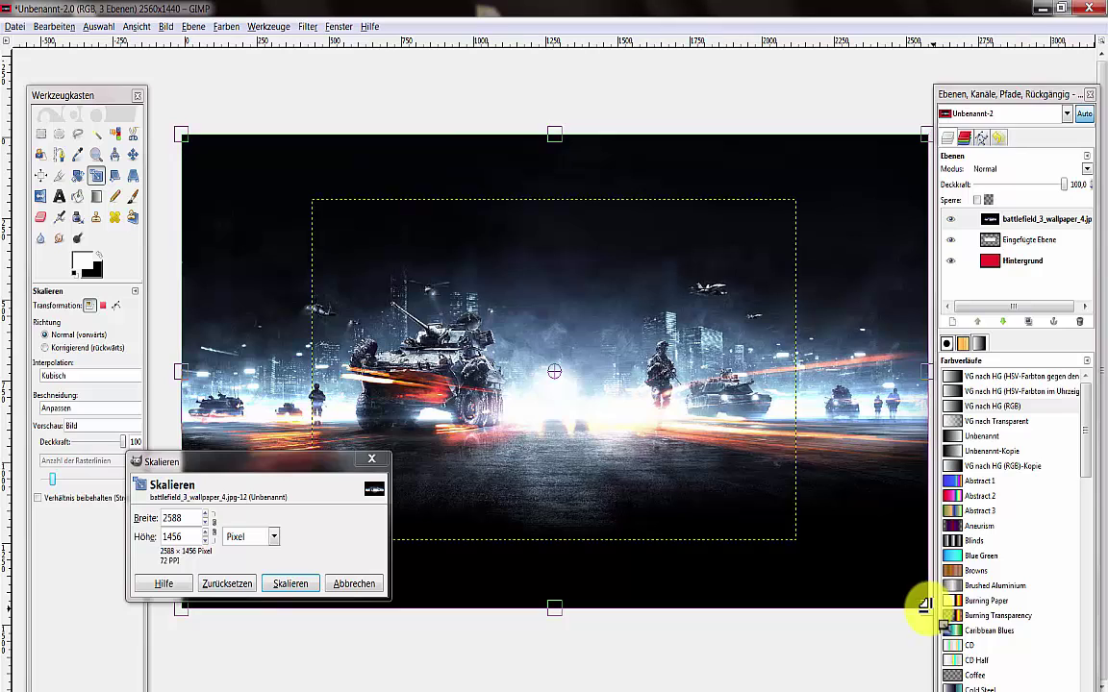
pyautogui.click(295, 584)
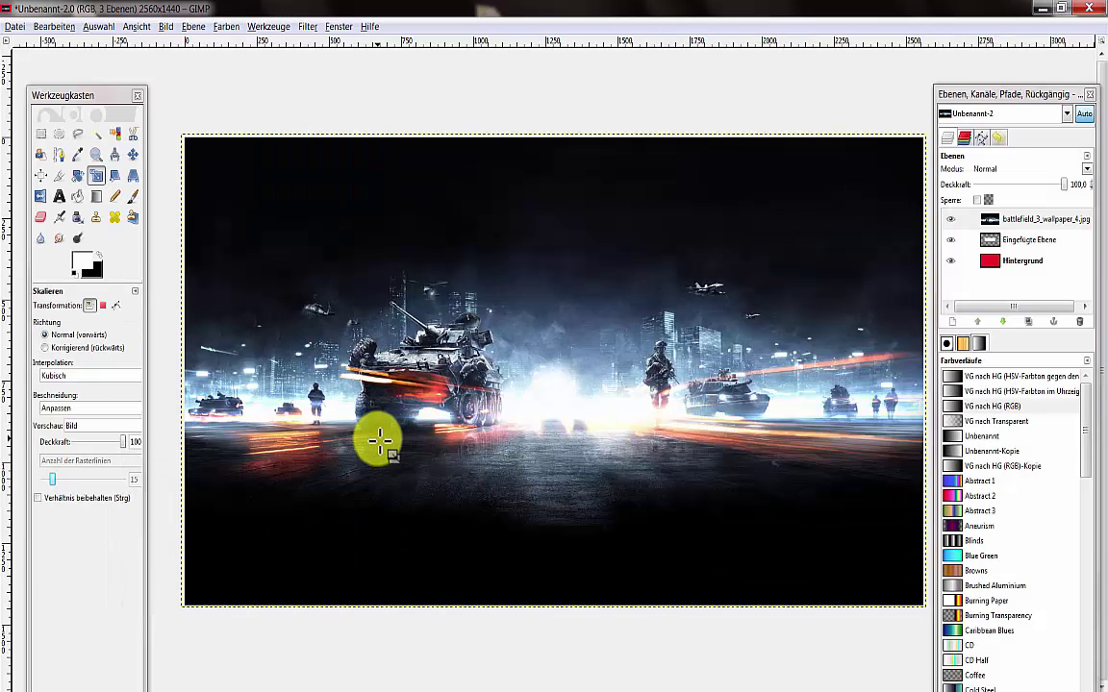
# Try dragging the wallpaper layer down the stack, cancelling an accidental New Layer dialog.
pyautogui.click(132, 155)
pyautogui.moveTo(1005, 223)
pyautogui.mouseDown()
pyautogui.moveTo(1015, 258)
pyautogui.moveTo(1043, 250)
pyautogui.moveTo(1027, 252)
pyautogui.mouseUp()
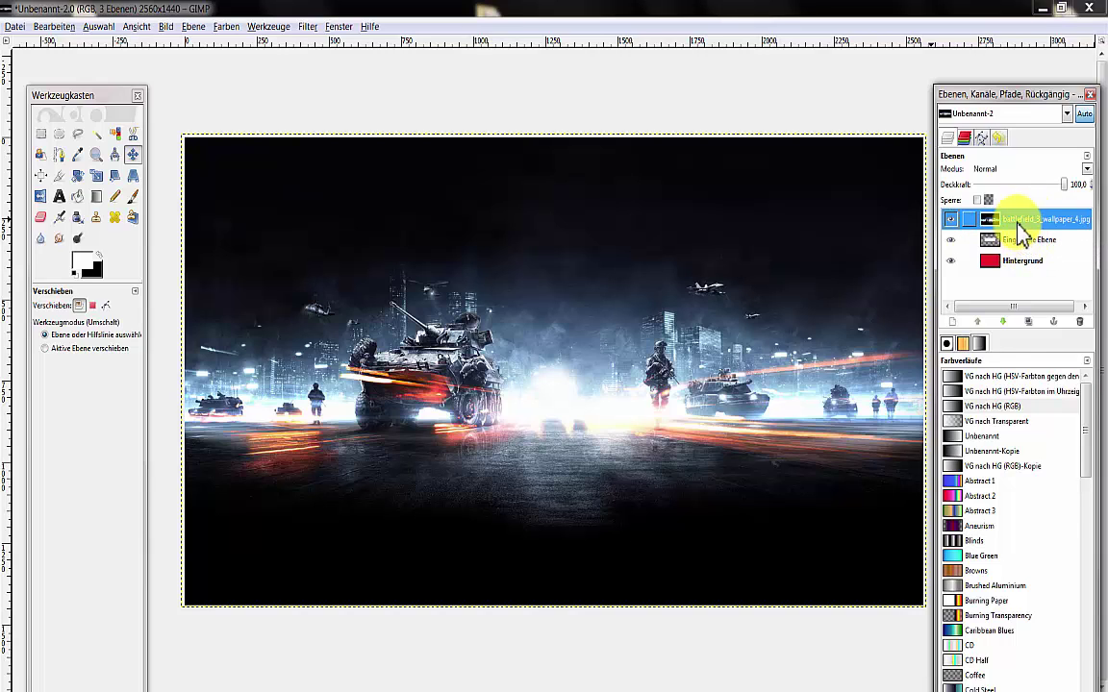
pyautogui.rightClick(1021, 222)
pyautogui.click(913, 247)
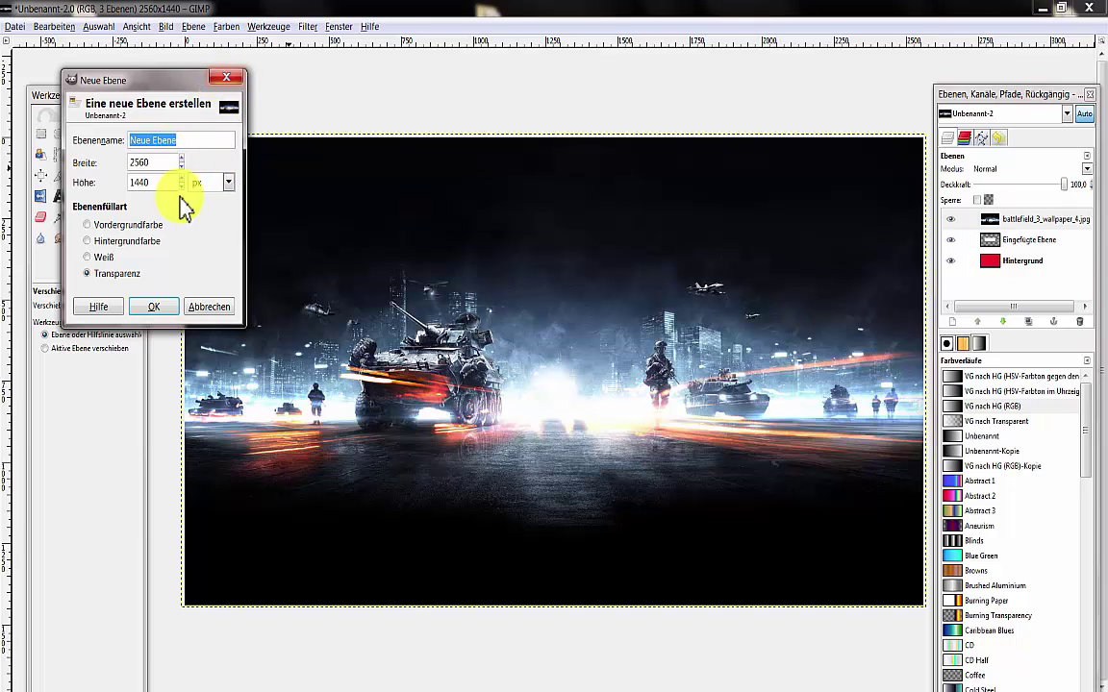
pyautogui.click(226, 79)
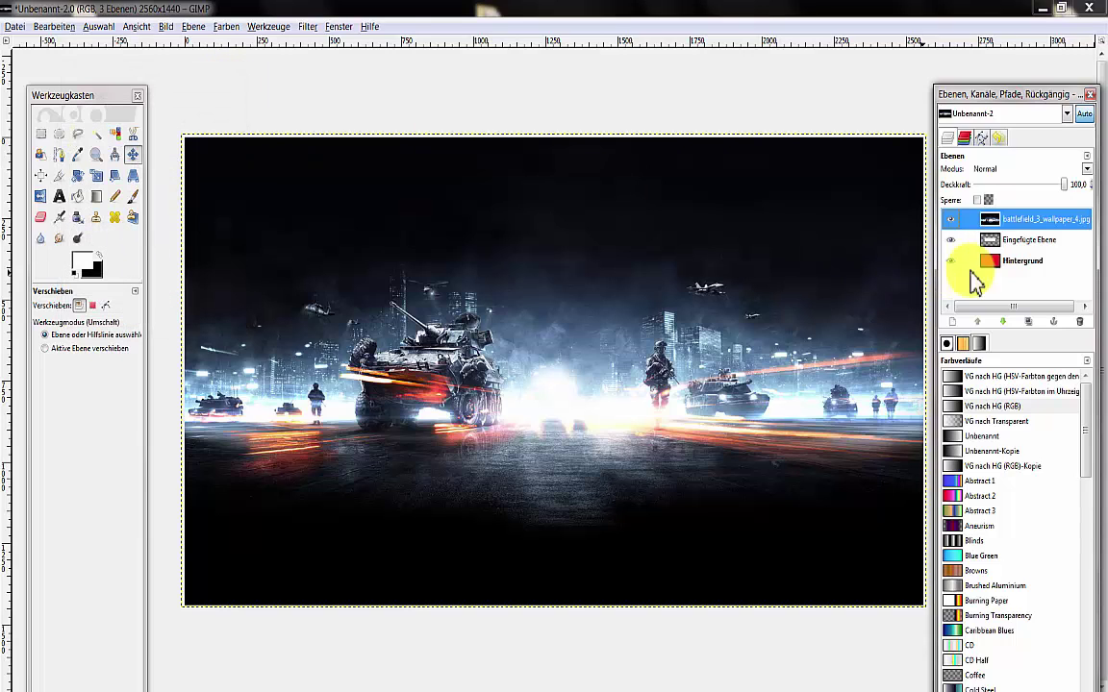
# Try reordering the wallpaper layer again, undoing an accidental merge down.
pyautogui.click(1015, 240)
pyautogui.moveTo(1017, 228)
pyautogui.mouseDown()
pyautogui.moveTo(1020, 257)
pyautogui.moveTo(990, 251)
pyautogui.mouseUp()
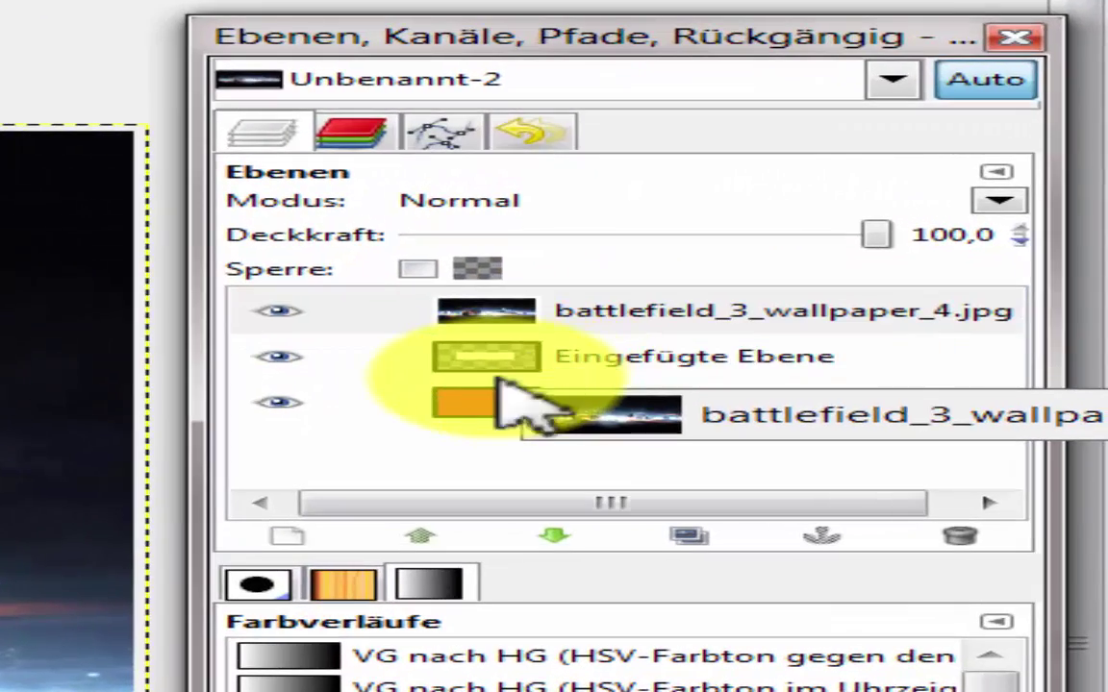
pyautogui.moveTo(499, 378)
pyautogui.mouseDown()
pyautogui.moveTo(589, 302)
pyautogui.moveTo(624, 376)
pyautogui.moveTo(632, 314)
pyautogui.mouseUp()
pyautogui.rightClick(577, 312)
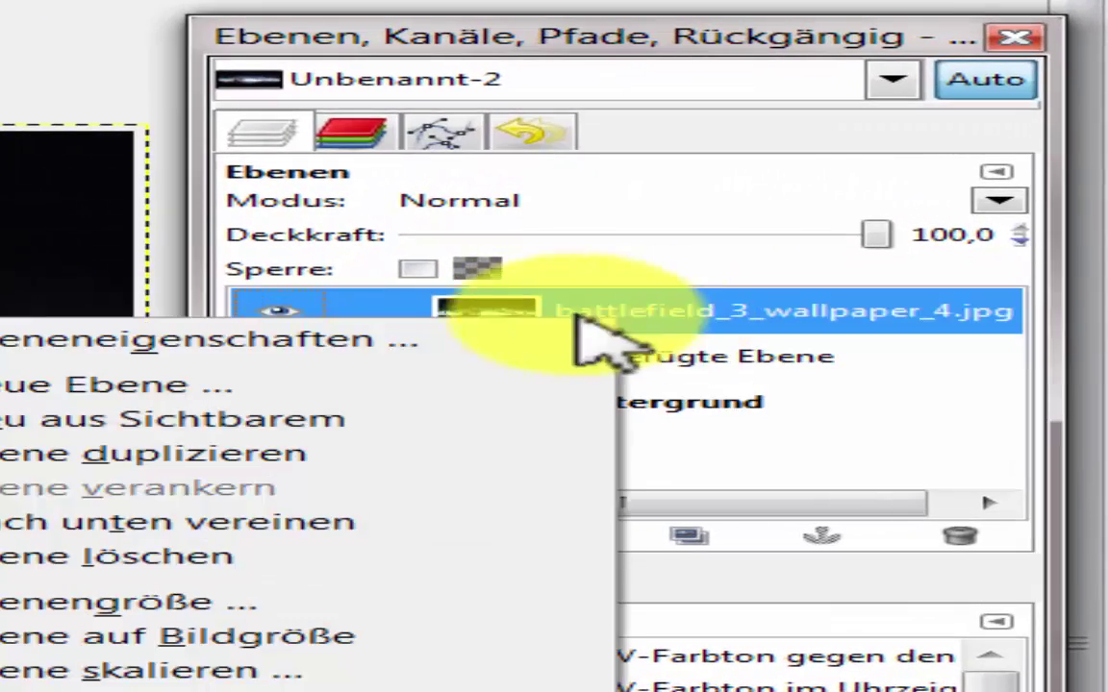
pyautogui.click(152, 520)
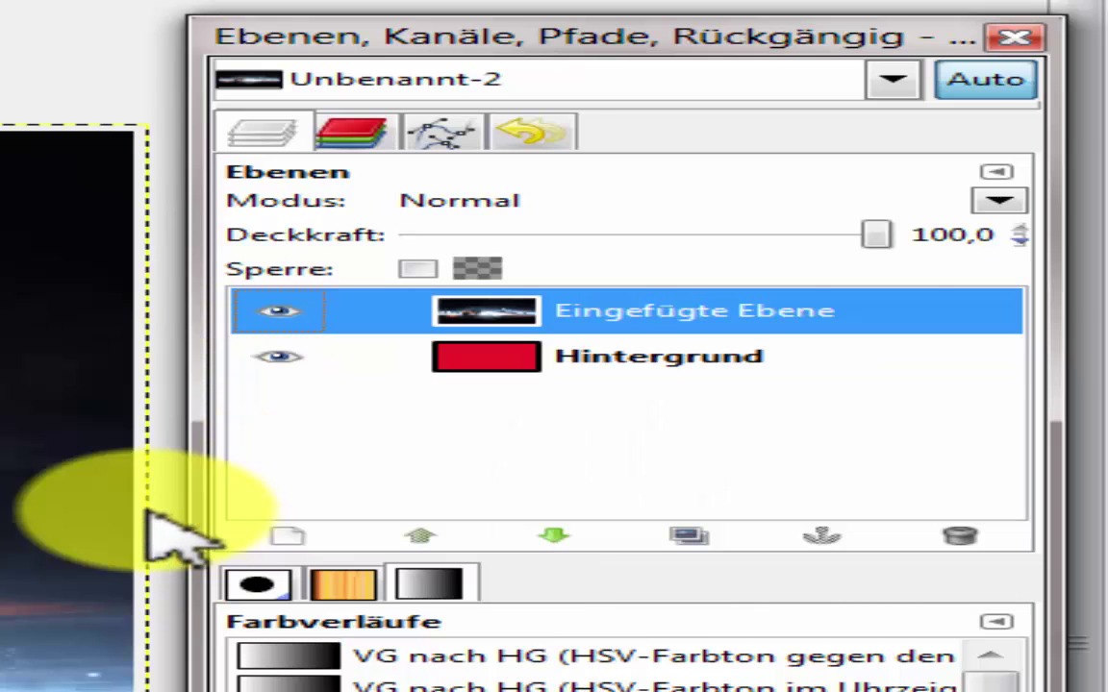
pyautogui.hotkey('ctrl', 'z')
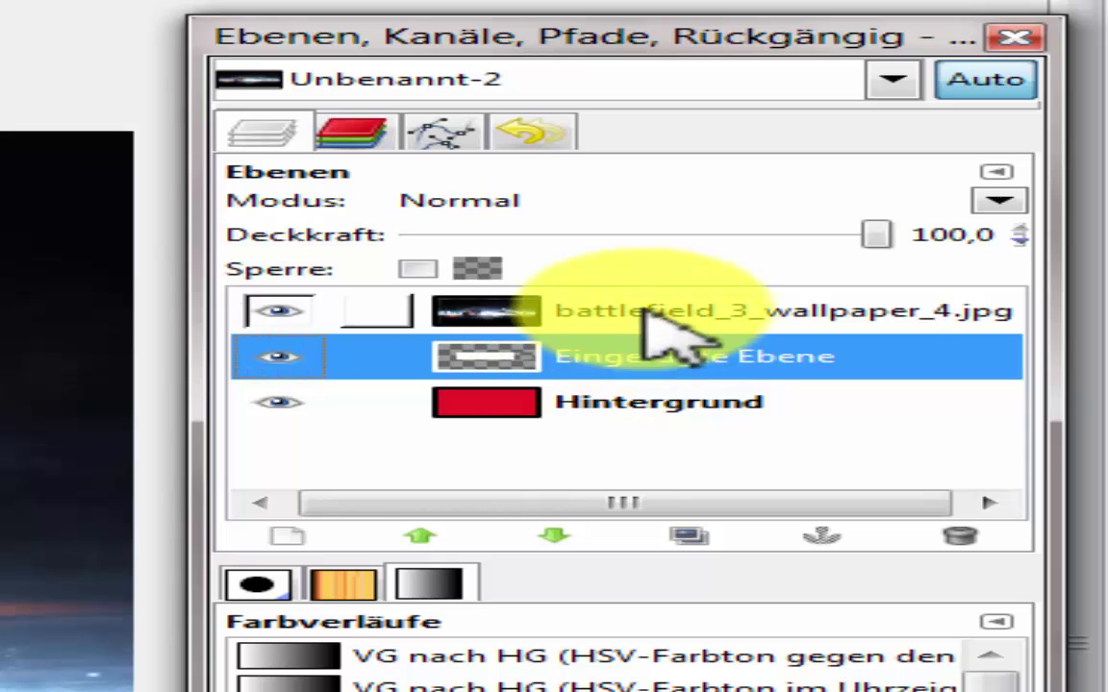
# Inspect the wallpaper layer's options and the Channels, Paths and Undo History tabs.
pyautogui.click(664, 319)
pyautogui.rightClick(646, 305)
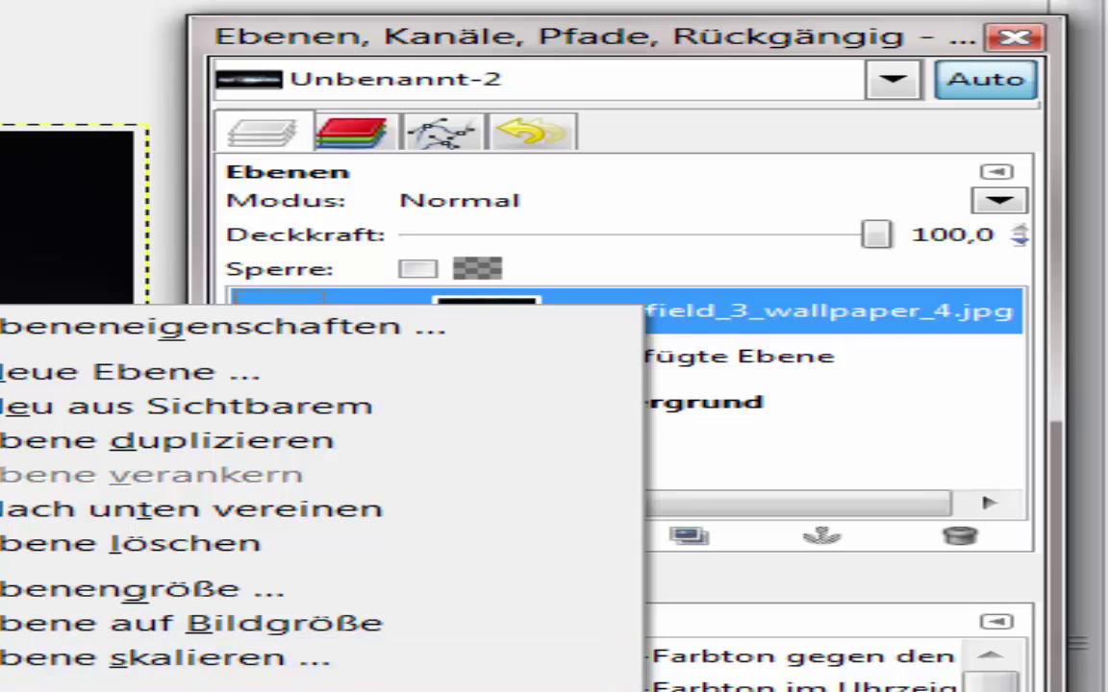
pyautogui.click(193, 623)
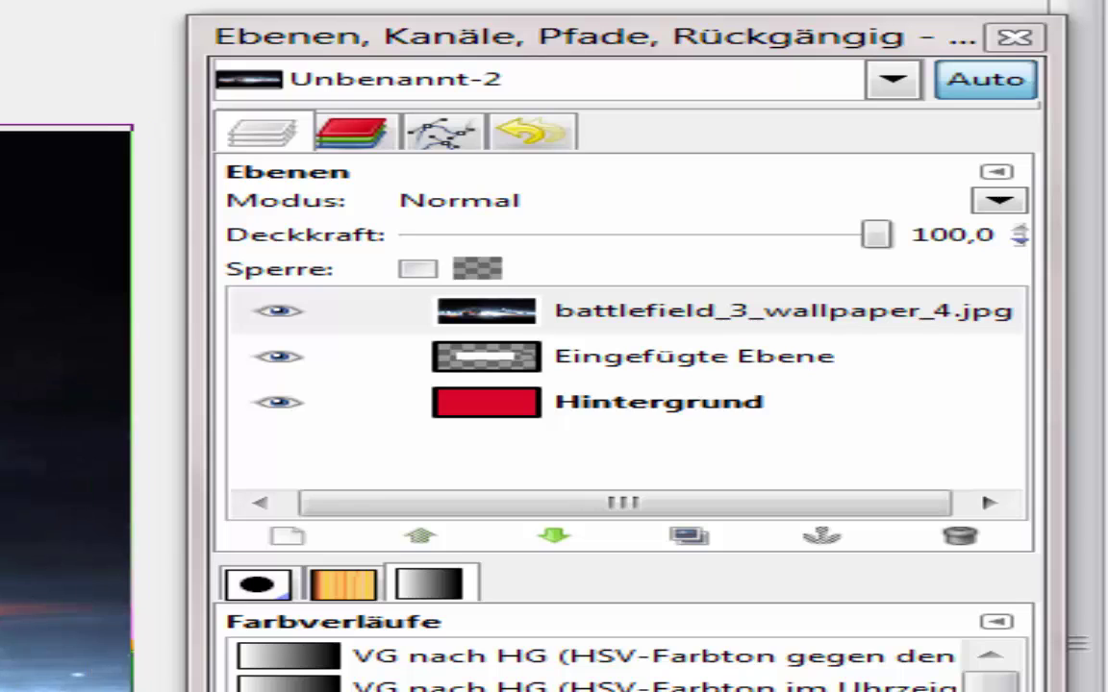
pyautogui.moveTo(663, 409); pyautogui.dragTo(365, 385)
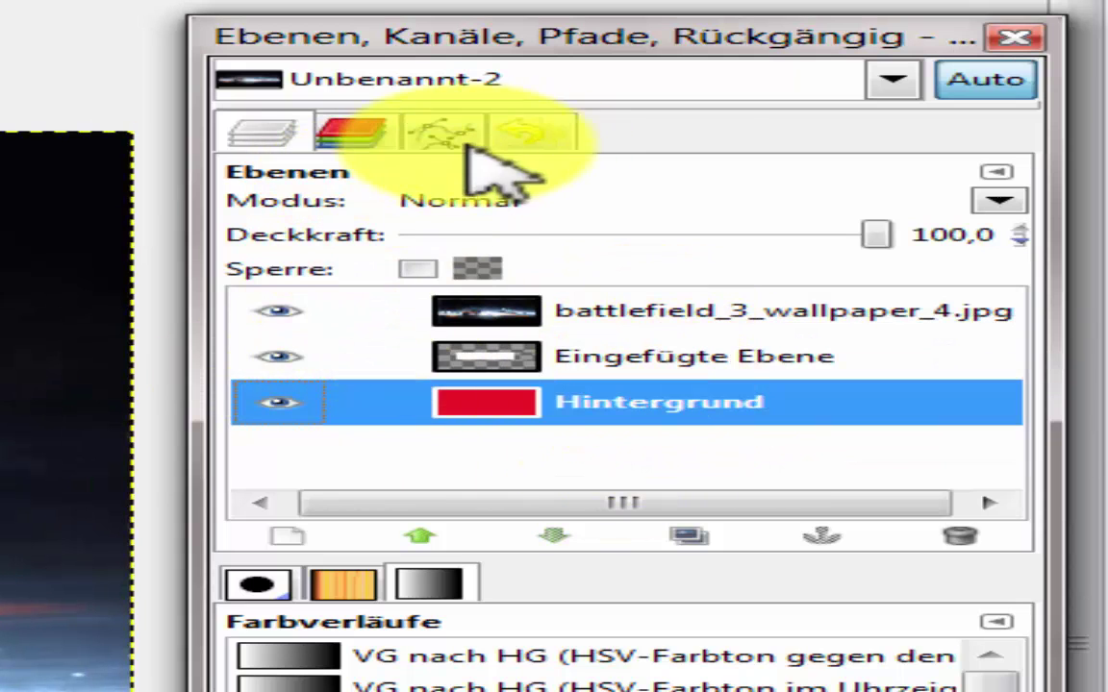
pyautogui.click(354, 134)
pyautogui.click(279, 135)
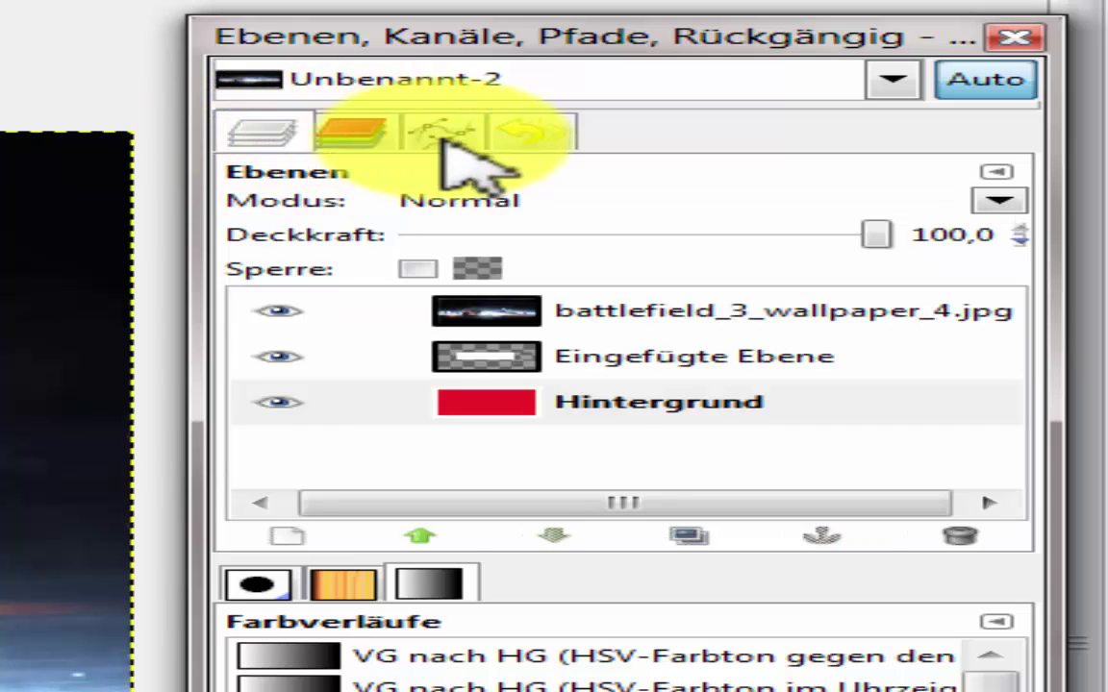
pyautogui.click(447, 135)
pyautogui.click(538, 135)
pyautogui.click(274, 139)
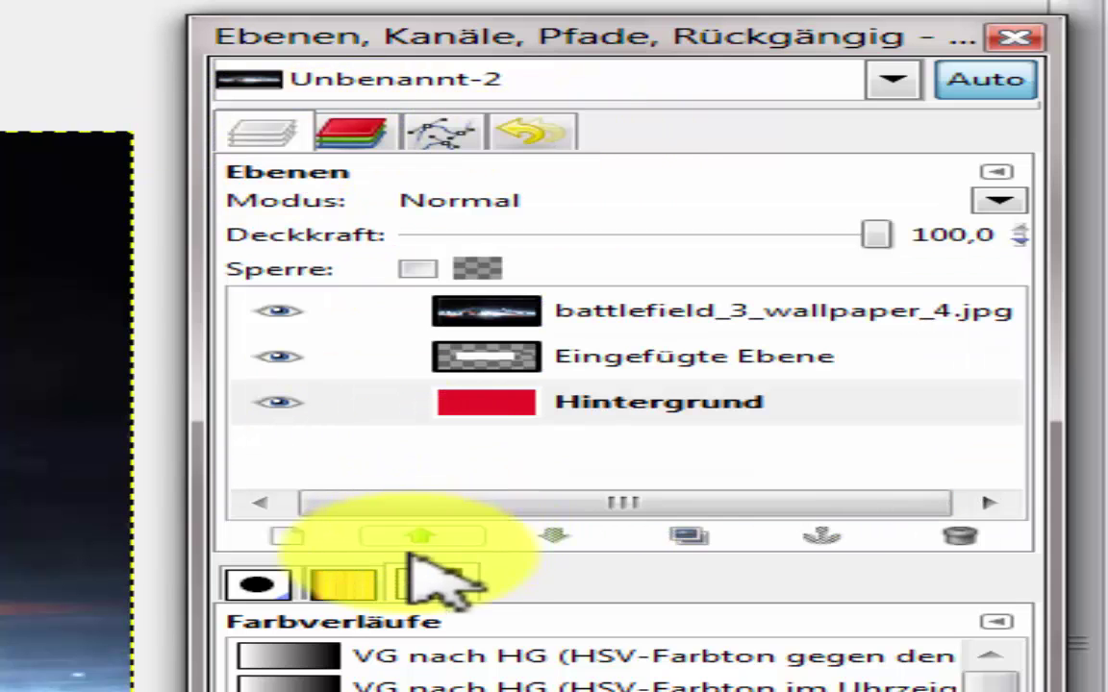
# Lower the wallpaper layer beneath the white rectangle layer, then select the wallpaper layer.
pyautogui.click(707, 317)
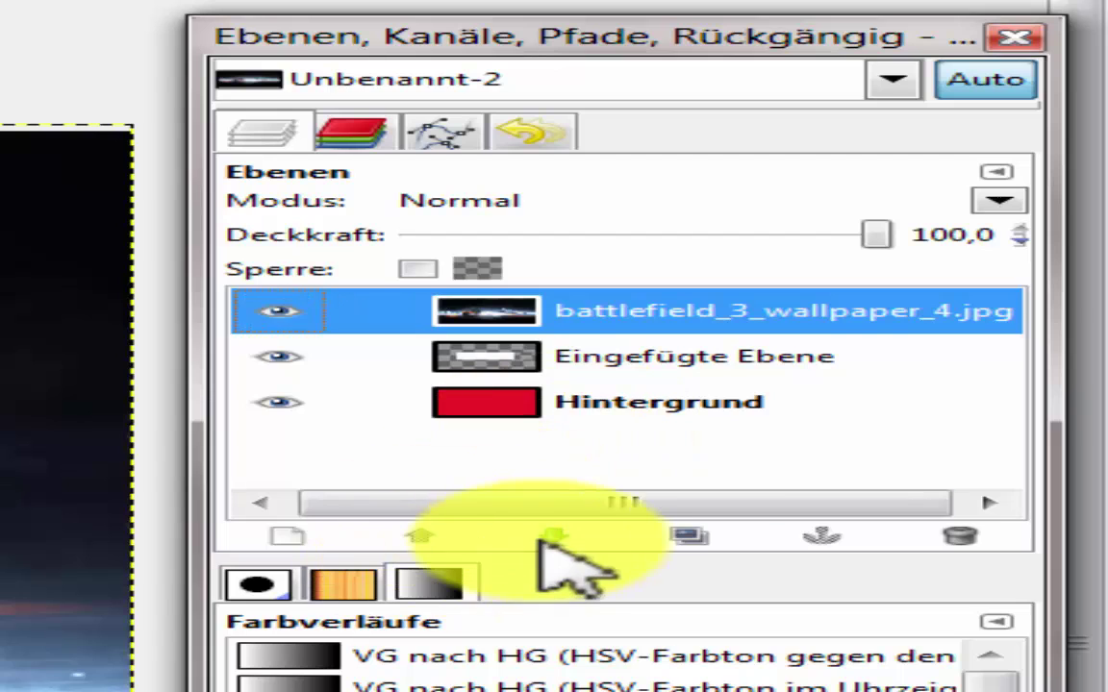
pyautogui.click(555, 535)
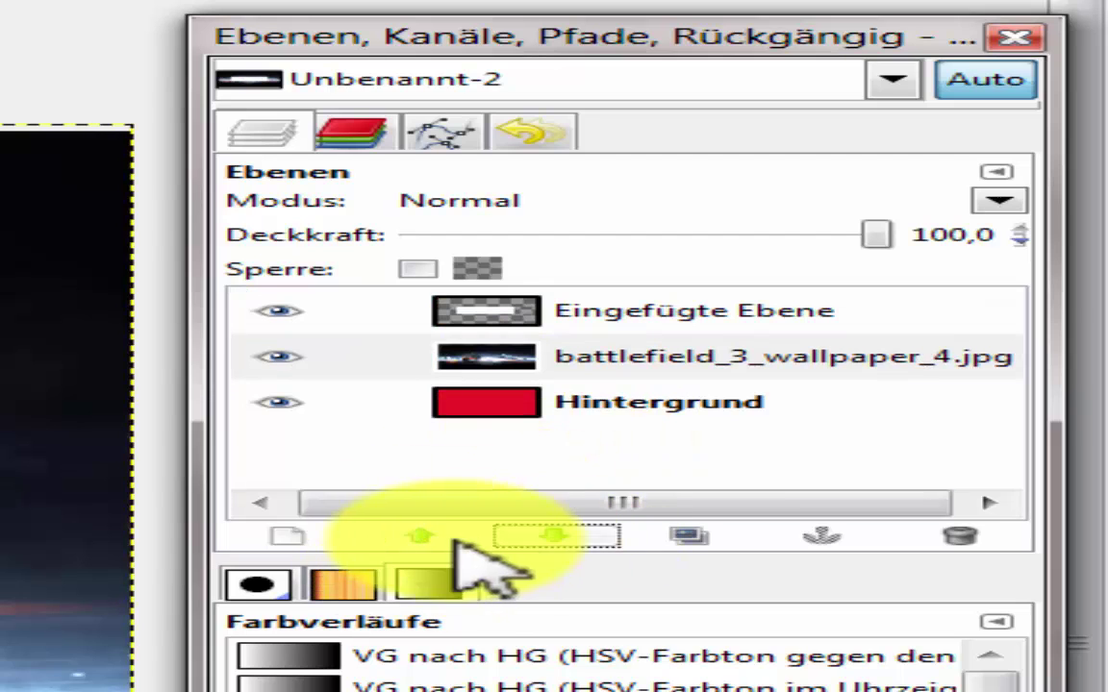
pyautogui.moveTo(630, 317)
pyautogui.mouseDown()
pyautogui.moveTo(634, 399)
pyautogui.moveTo(643, 395)
pyautogui.mouseUp()
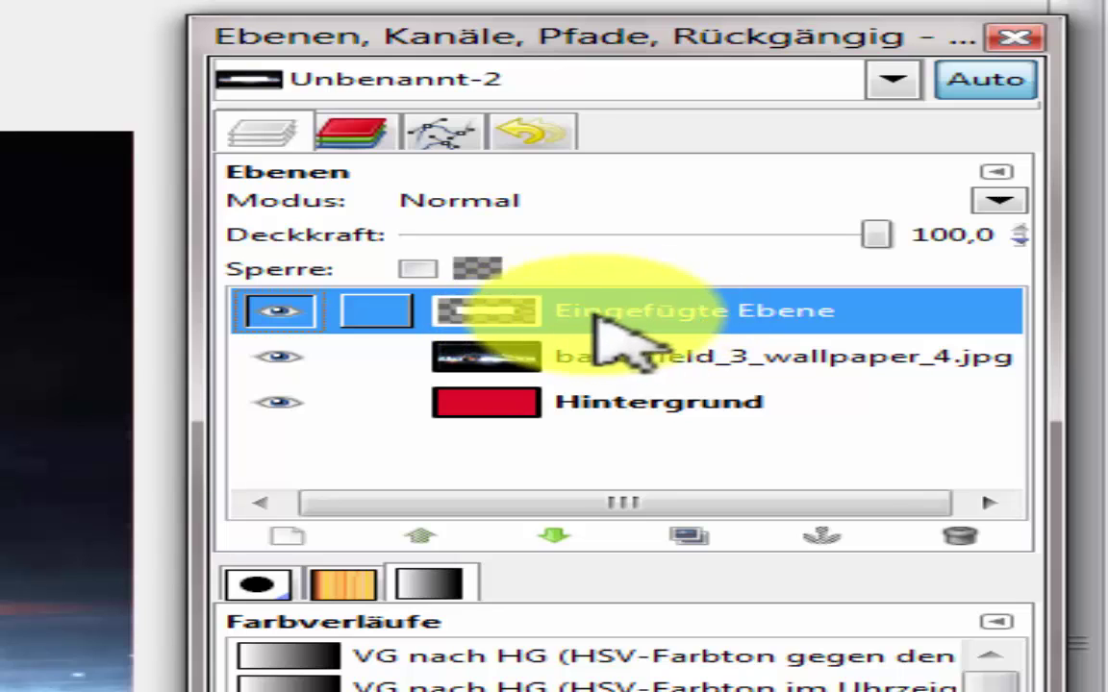
pyautogui.click(644, 357)
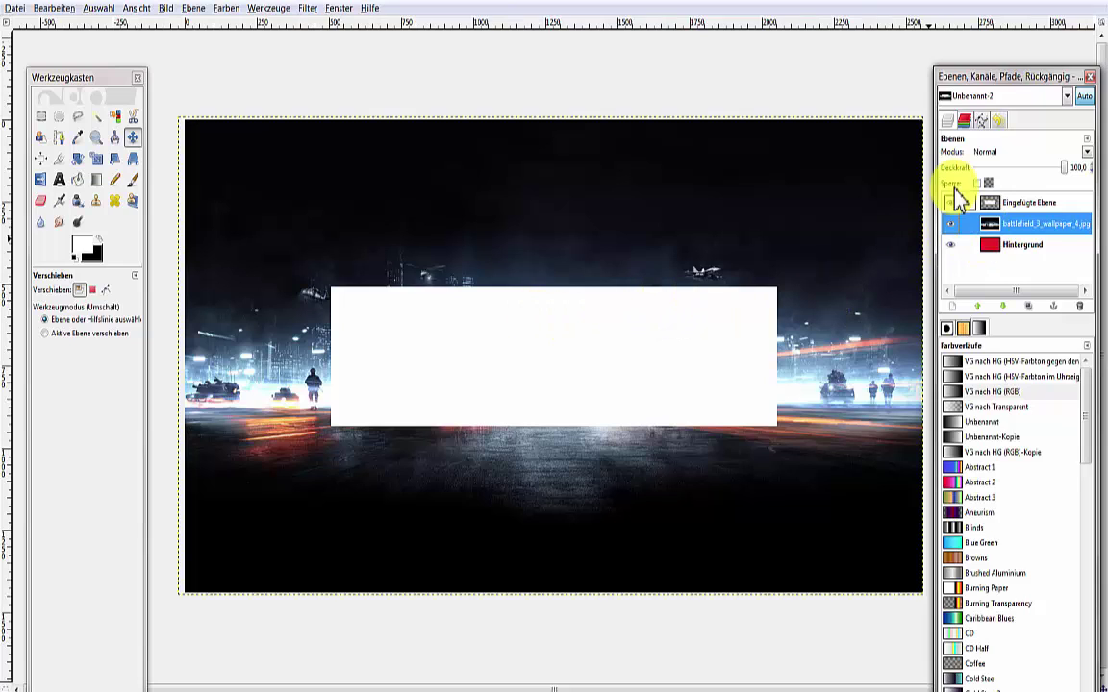
# Reduce the Eingefügte Ebene layer's Deckkraft to about 58.6 so the battle scene shows through.
pyautogui.click(1028, 204)
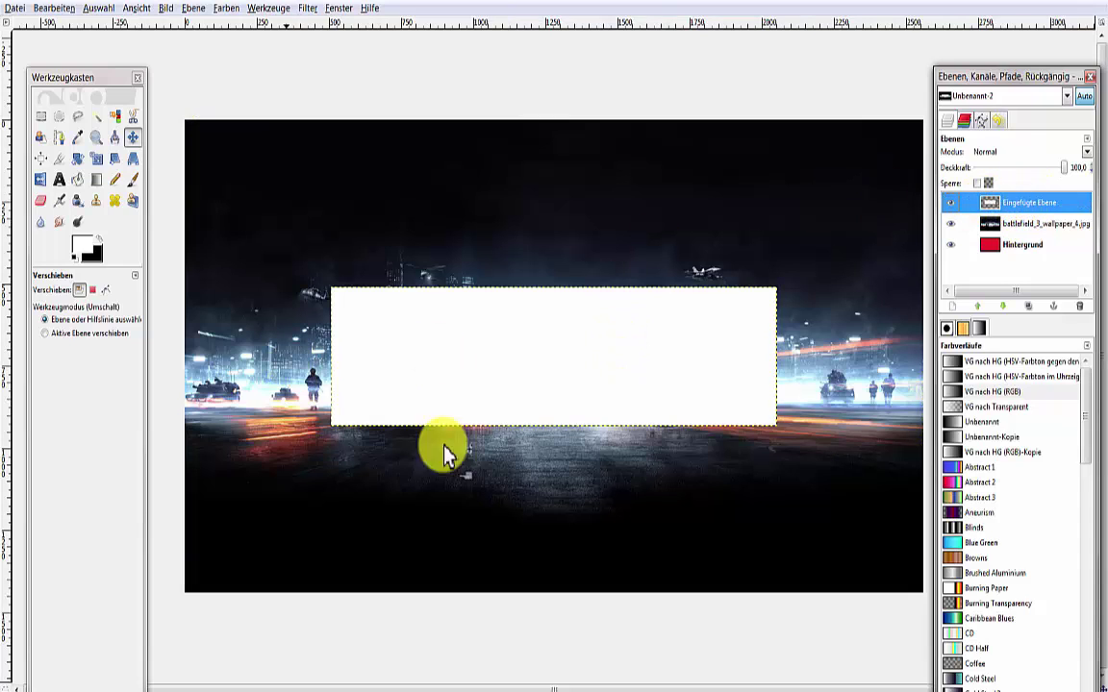
pyautogui.moveTo(1065, 167); pyautogui.dragTo(1030, 166)
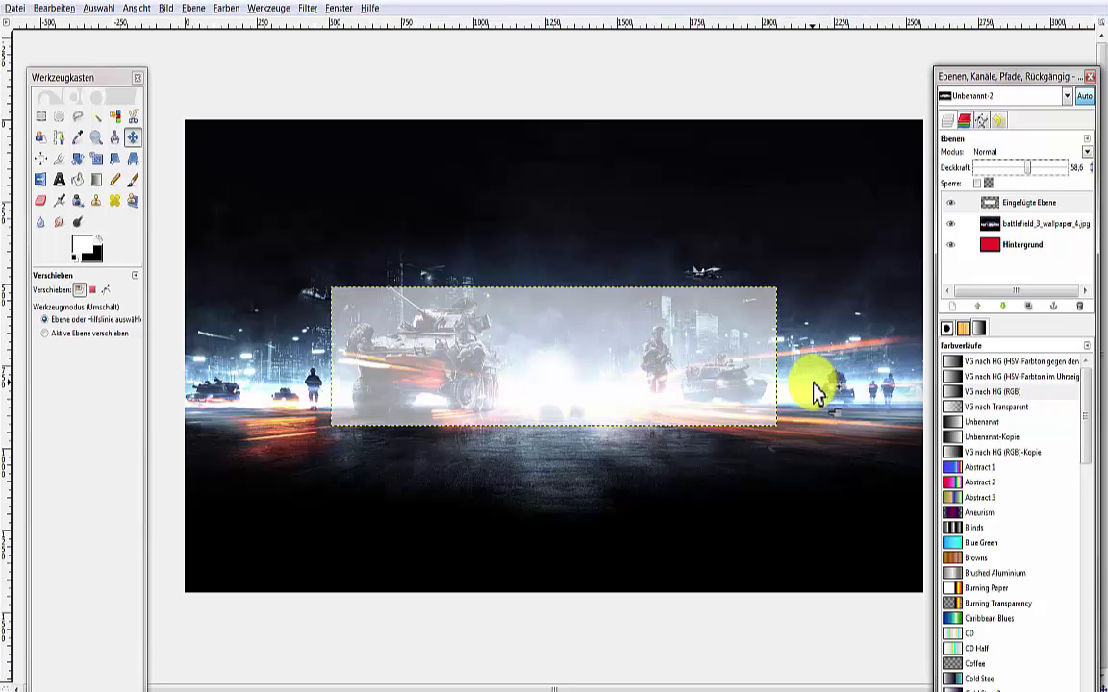
pyautogui.click(1067, 5)
# Drag dead_space_3_render from the 'mi' folder into the banner as a new layer and move it down.
pyautogui.click(322, 437)
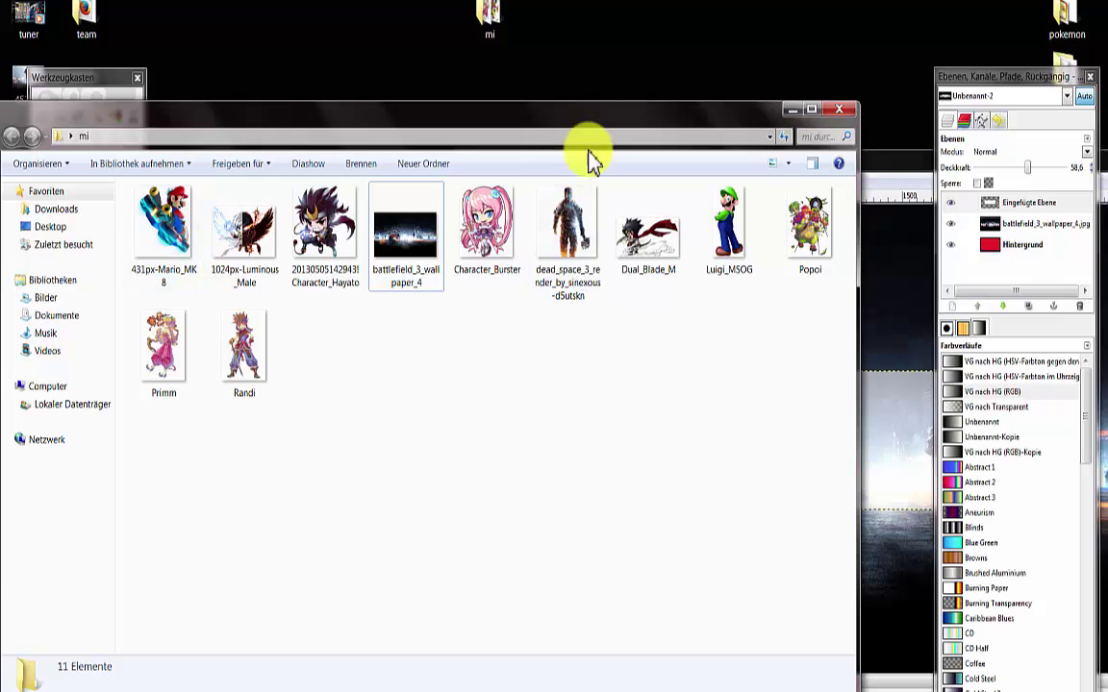
pyautogui.moveTo(593, 120)
pyautogui.mouseDown()
pyautogui.moveTo(543, 236)
pyautogui.moveTo(447, 96)
pyautogui.mouseUp()
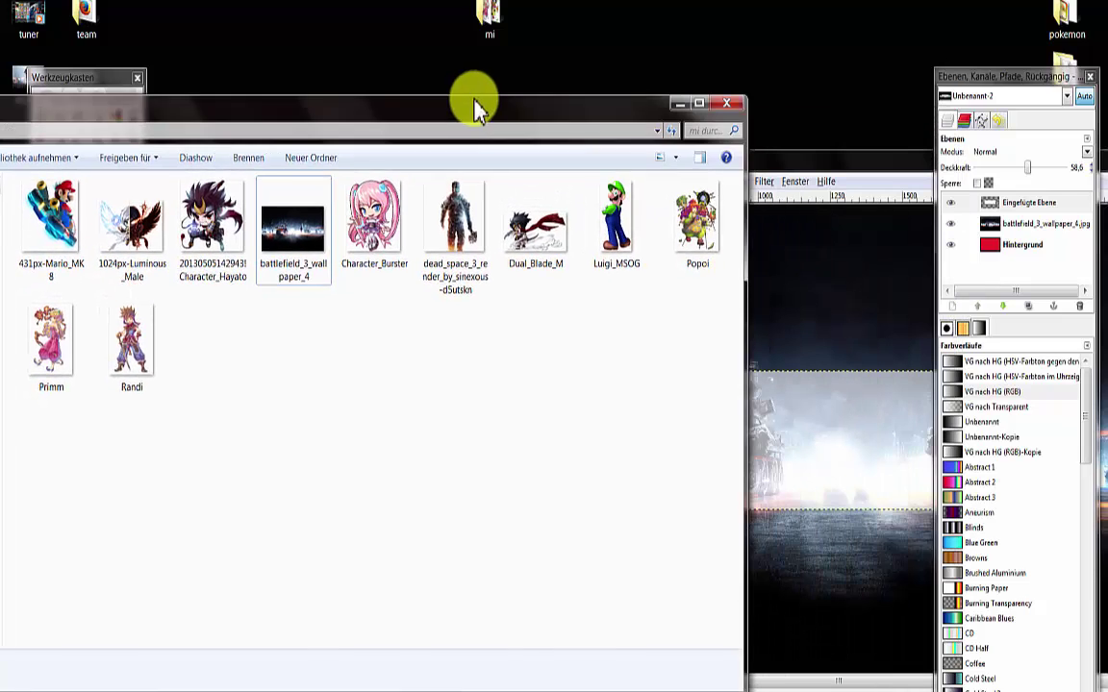
pyautogui.moveTo(423, 197)
pyautogui.mouseDown()
pyautogui.moveTo(806, 524)
pyautogui.moveTo(787, 404)
pyautogui.mouseUp()
pyautogui.moveTo(804, 166); pyautogui.dragTo(640, 3)
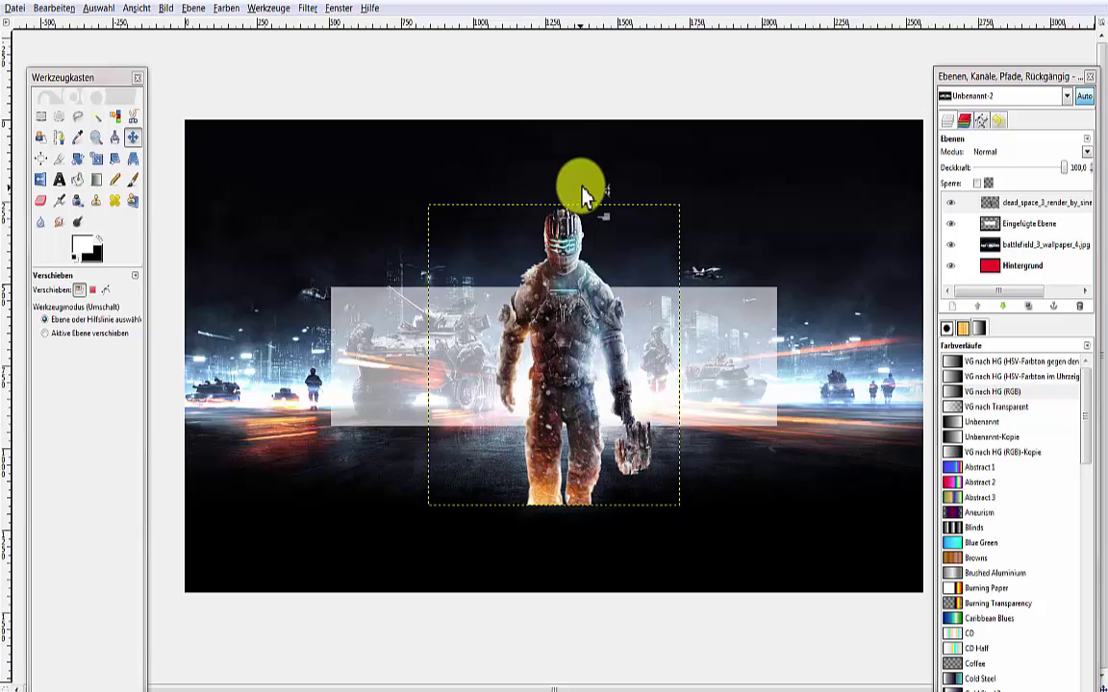
pyautogui.click(154, 146)
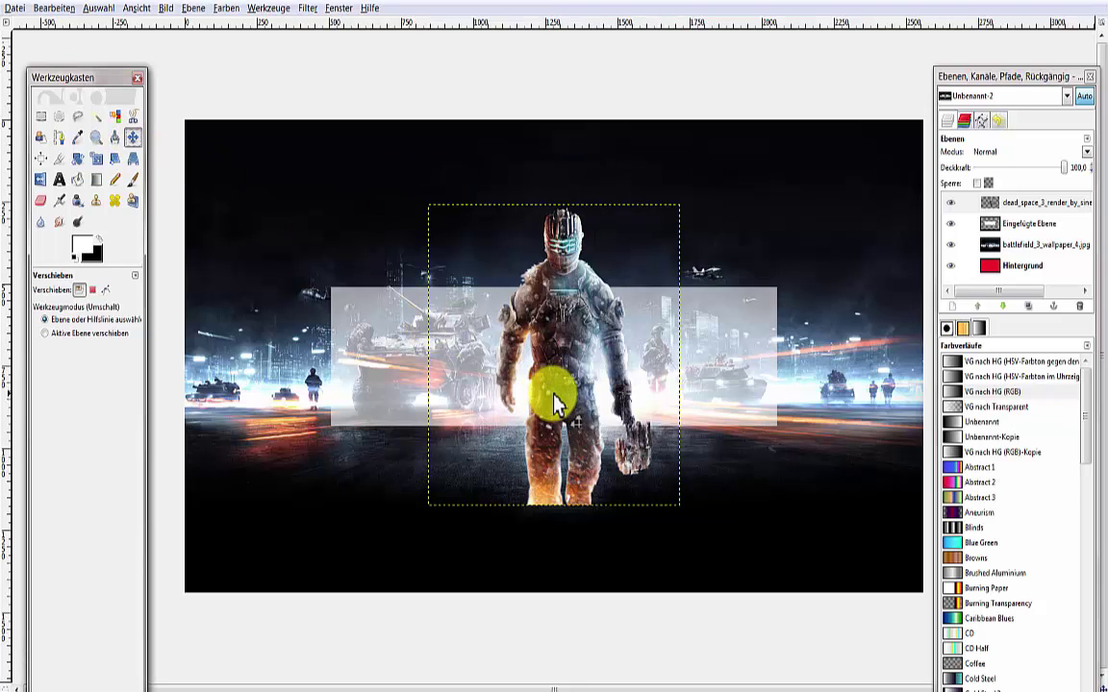
pyautogui.moveTo(557, 401)
pyautogui.mouseDown()
pyautogui.moveTo(556, 498)
pyautogui.moveTo(561, 486)
pyautogui.mouseUp()
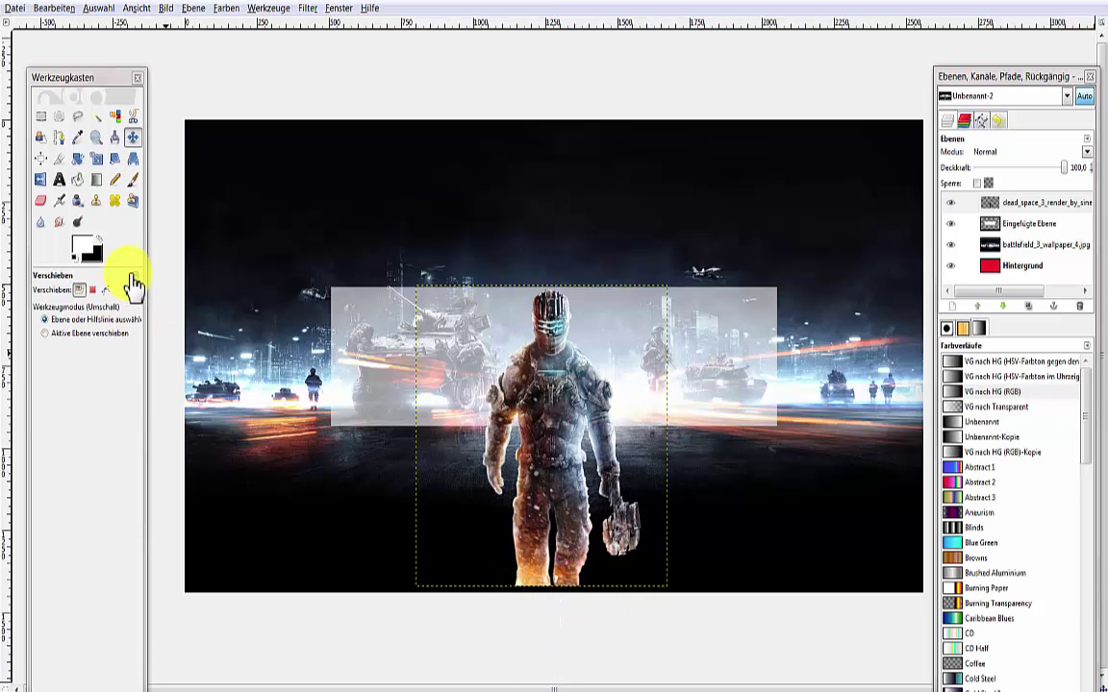
# Stretch the Dead Space render downward to 954 pixels tall with the Scale tool.
pyautogui.click(96, 160)
pyautogui.click(547, 548)
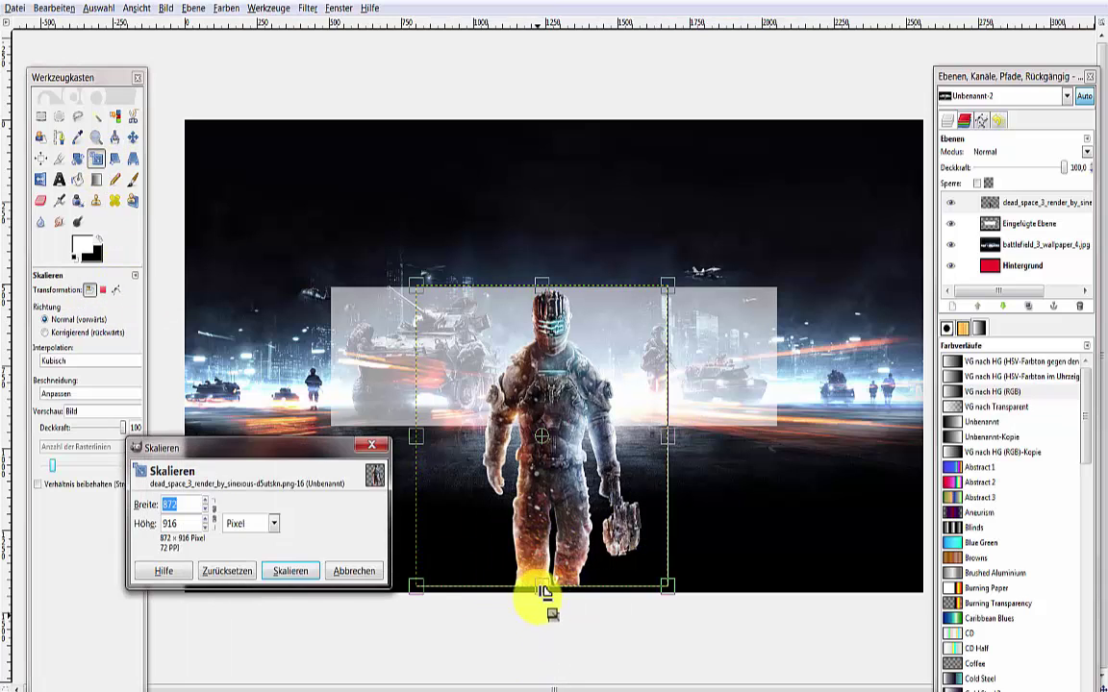
pyautogui.moveTo(539, 593); pyautogui.dragTo(543, 606)
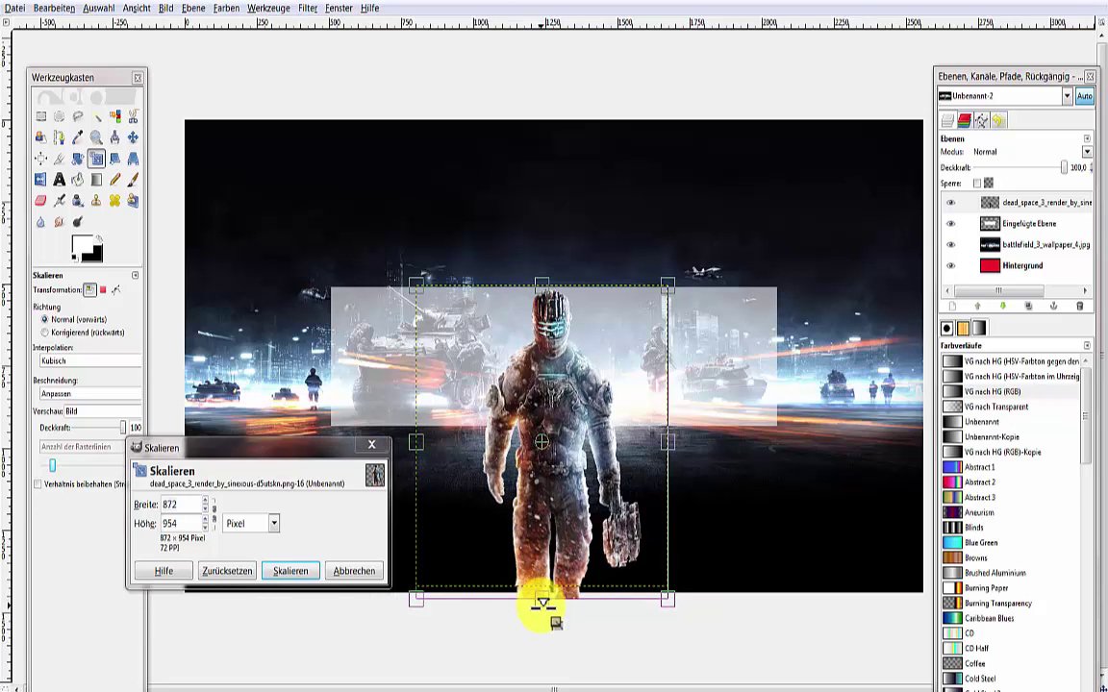
pyautogui.click(290, 577)
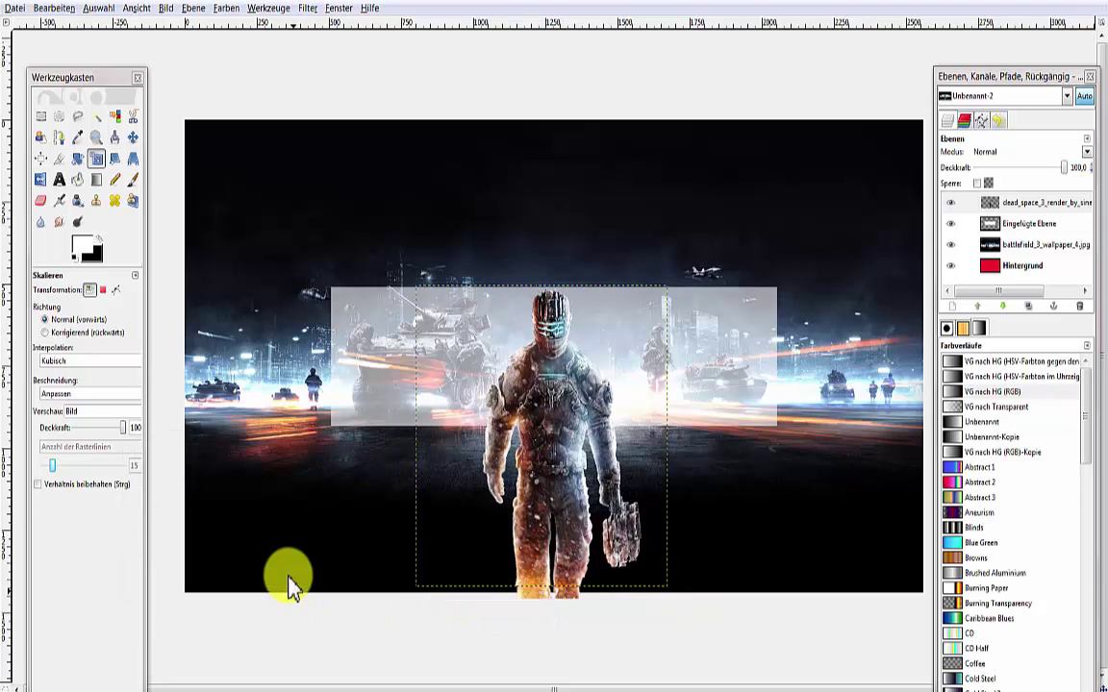
# Briefly hide the white rectangle layer, then stretch the render upward to 872 × 983.
pyautogui.click(951, 224)
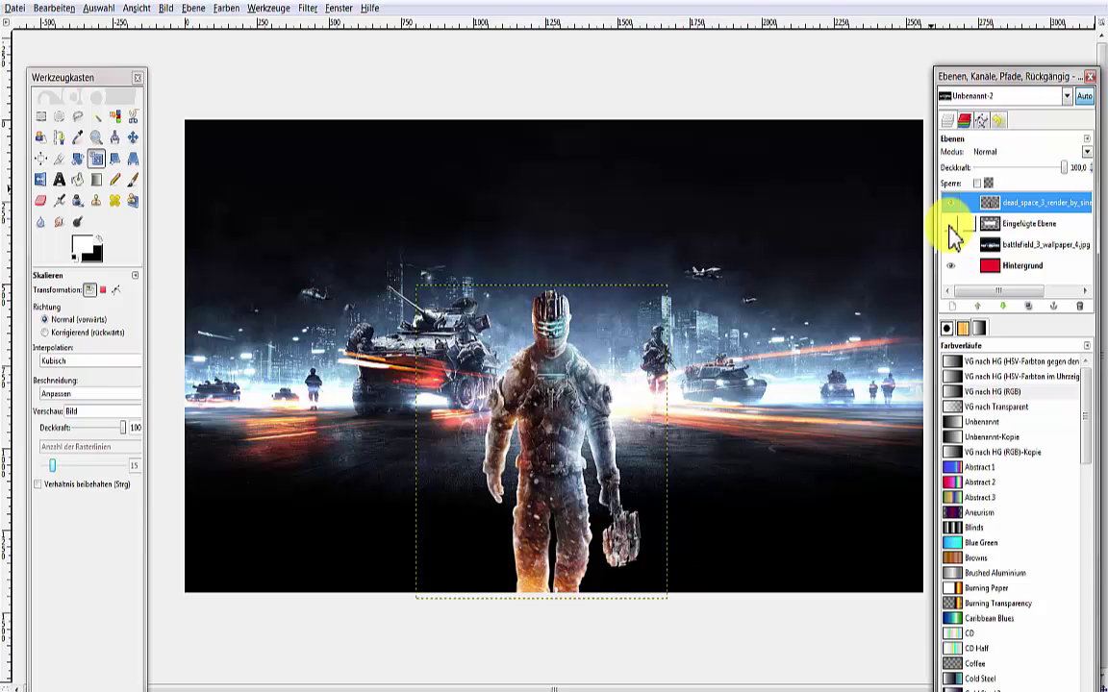
pyautogui.click(951, 225)
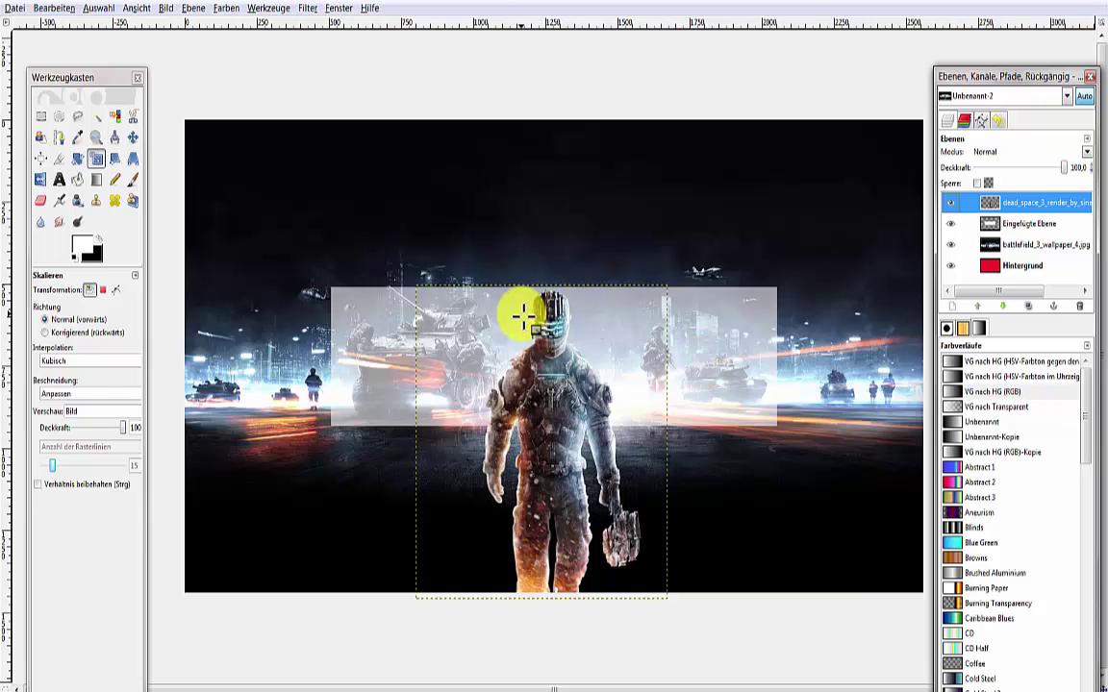
pyautogui.click(566, 316)
pyautogui.moveTo(545, 298); pyautogui.dragTo(545, 283)
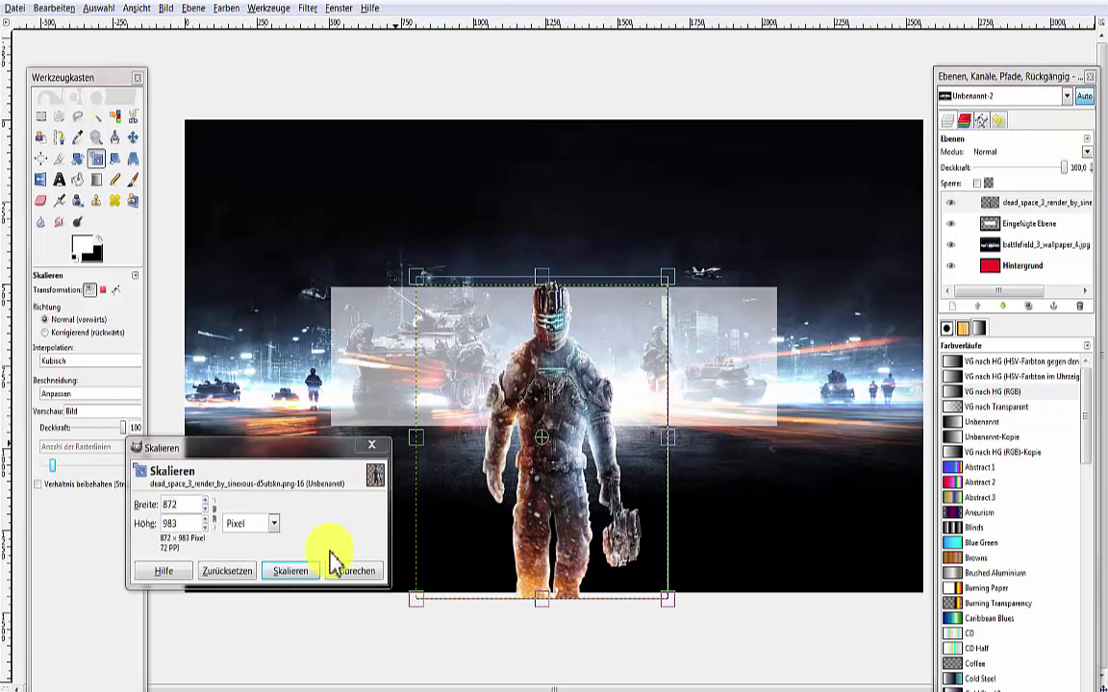
pyautogui.click(291, 572)
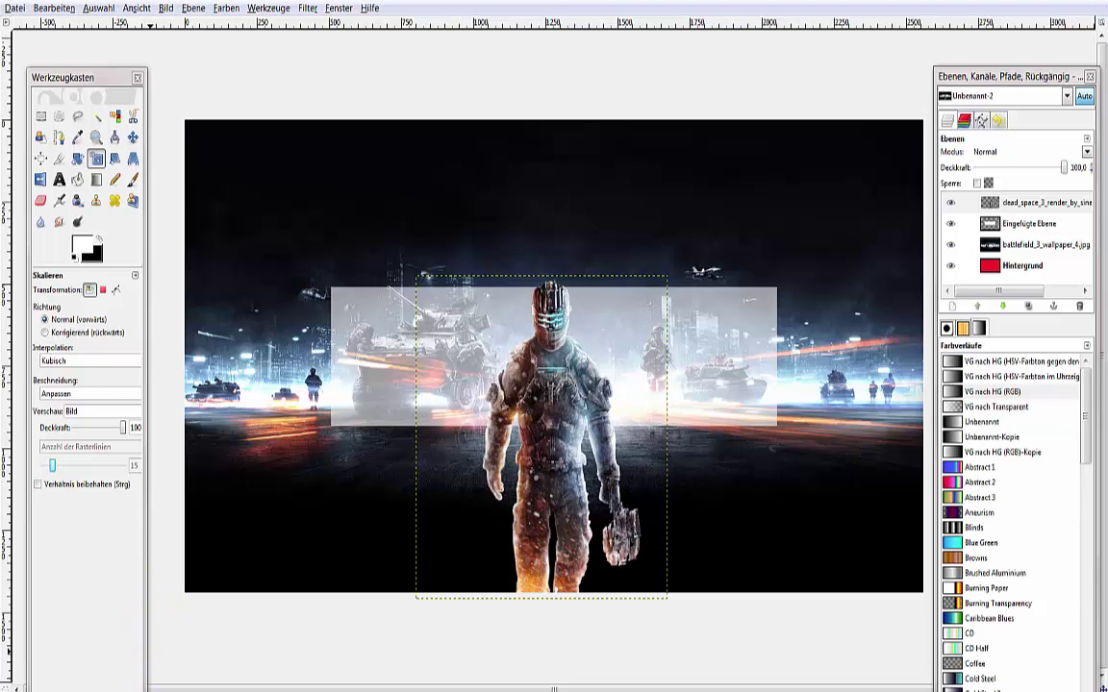
# Drag the Randi, Primm and Popoi images from Explorer into the banner as three layers.
pyautogui.hotkey('alt', 'Tab')
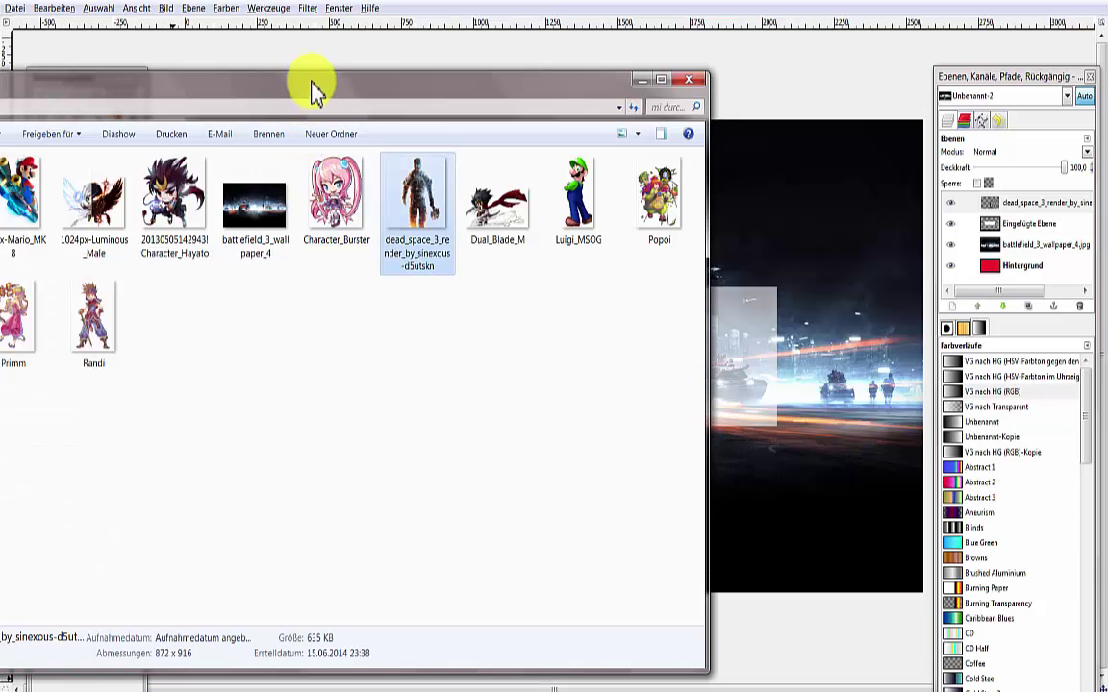
pyautogui.moveTo(346, 96)
pyautogui.mouseDown()
pyautogui.moveTo(395, 123)
pyautogui.moveTo(384, 137)
pyautogui.mouseUp()
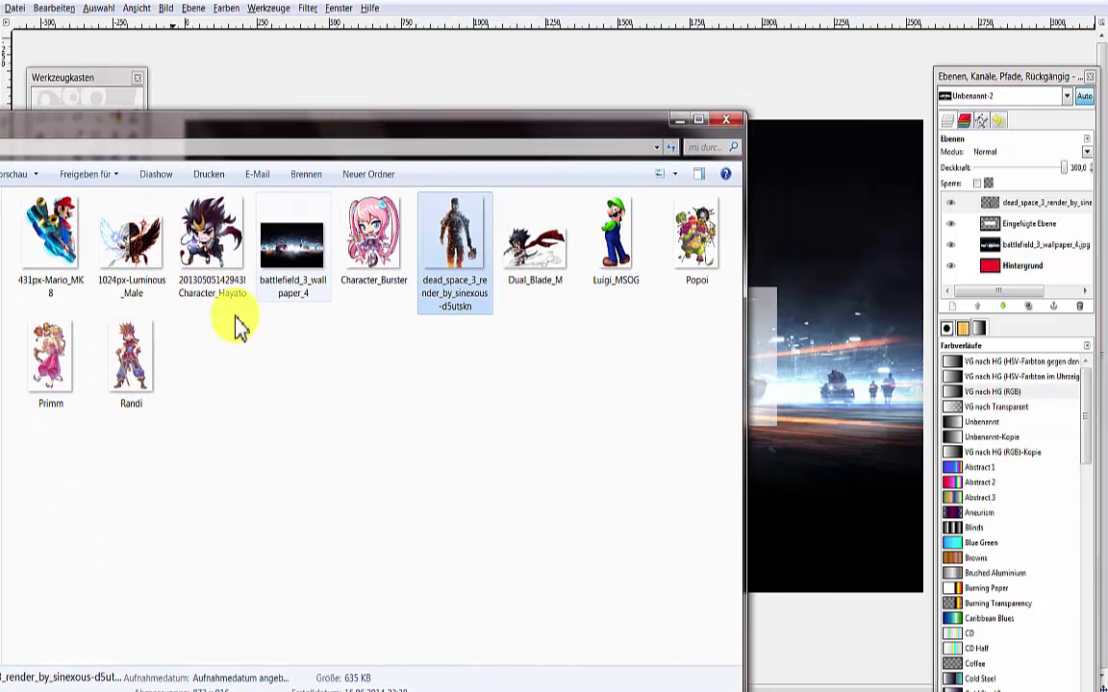
pyautogui.moveTo(131, 380); pyautogui.dragTo(772, 433)
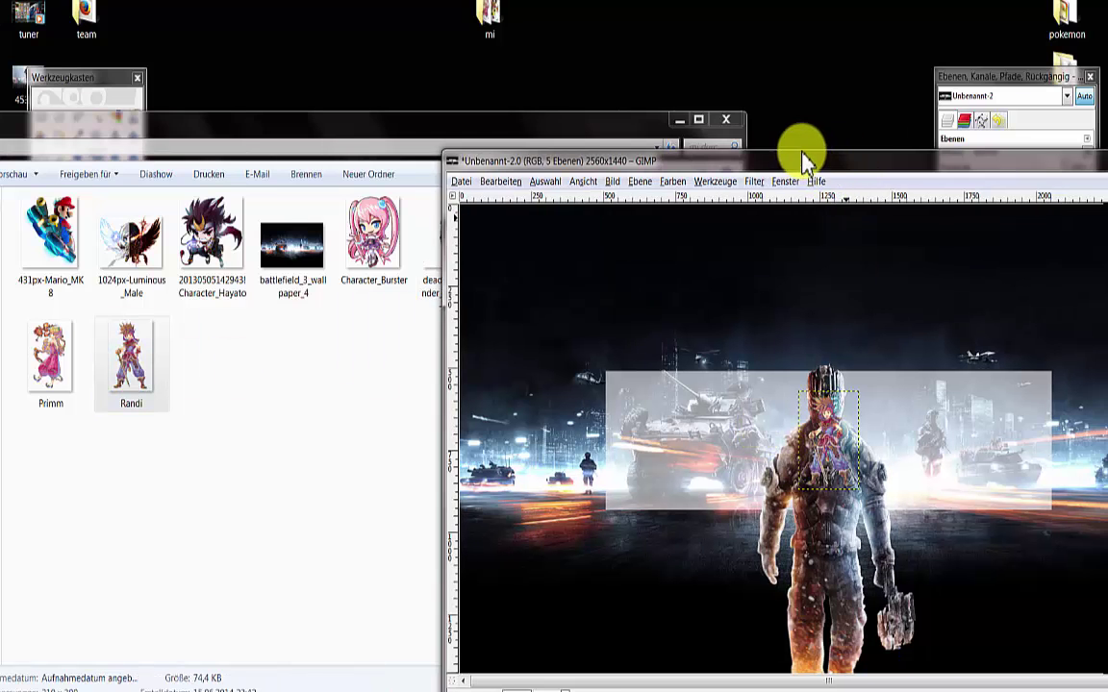
pyautogui.moveTo(839, 156)
pyautogui.mouseDown()
pyautogui.moveTo(817, 159)
pyautogui.moveTo(853, 165)
pyautogui.mouseUp()
pyautogui.moveTo(44, 360); pyautogui.dragTo(673, 527)
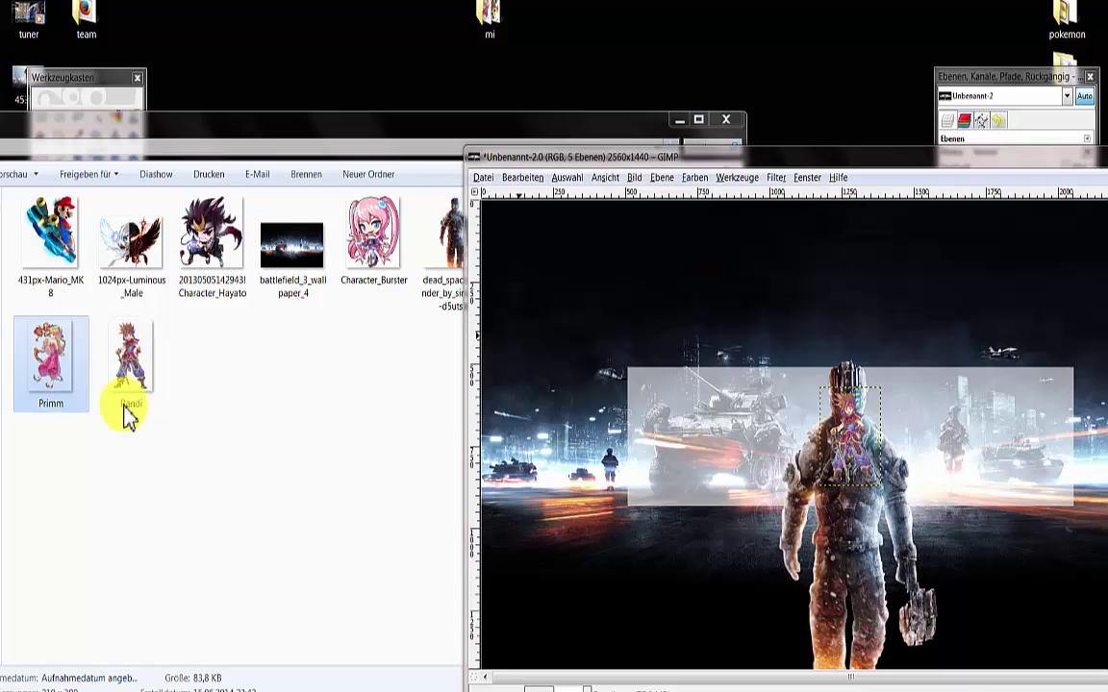
pyautogui.click(413, 462)
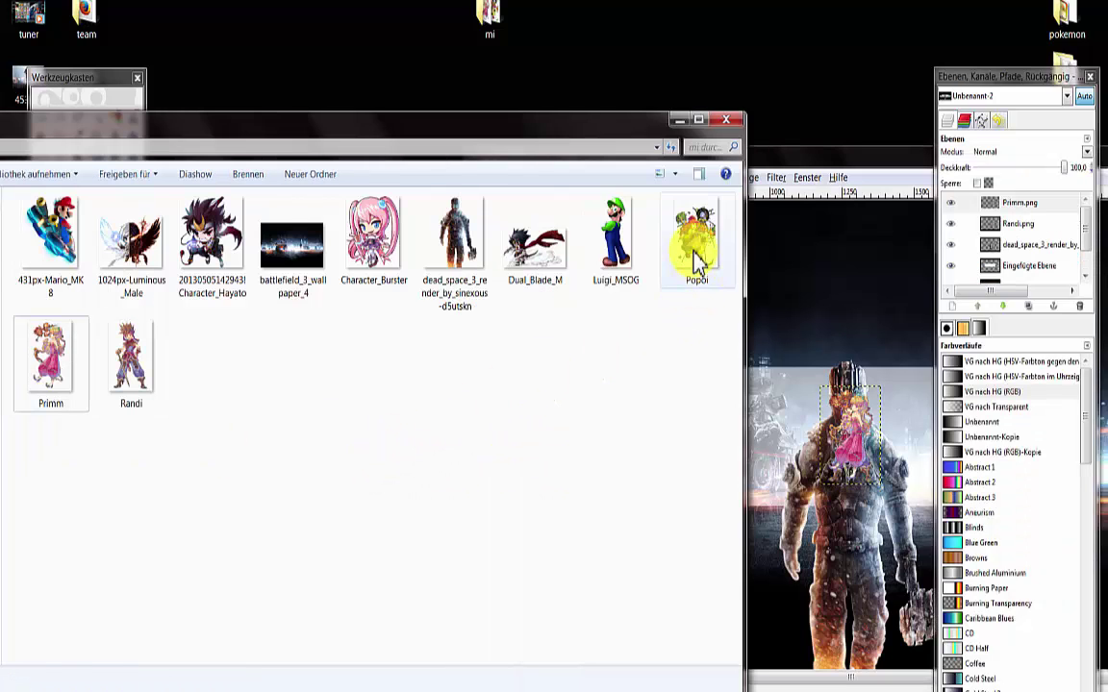
pyautogui.moveTo(700, 252); pyautogui.dragTo(806, 408)
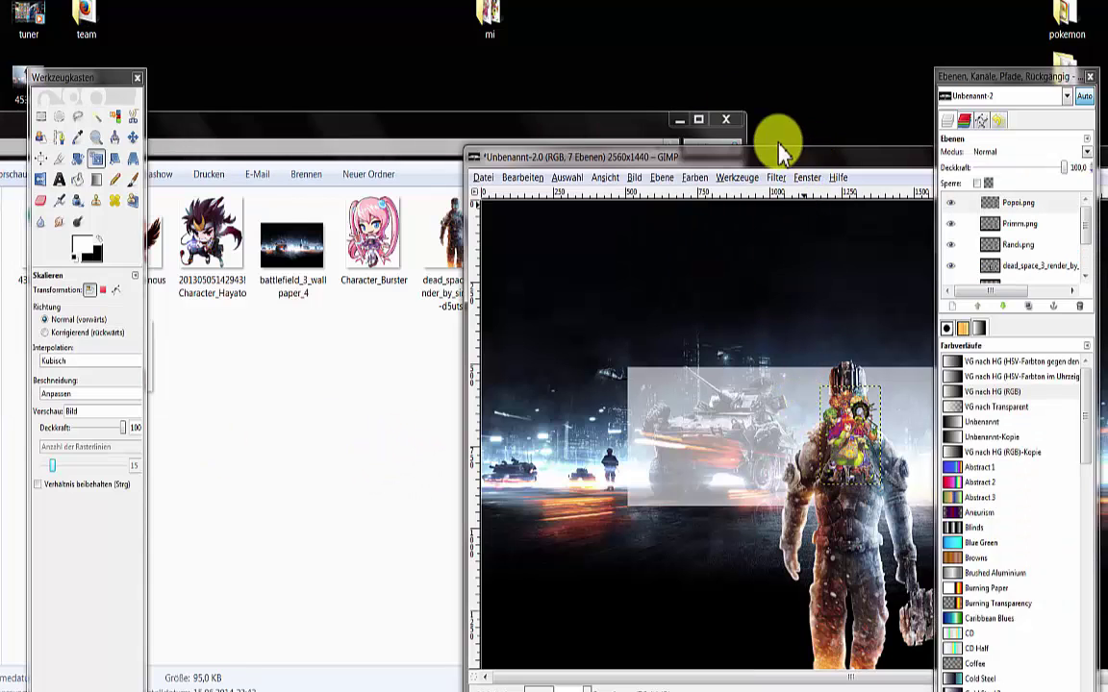
pyautogui.moveTo(779, 150); pyautogui.dragTo(511, 3)
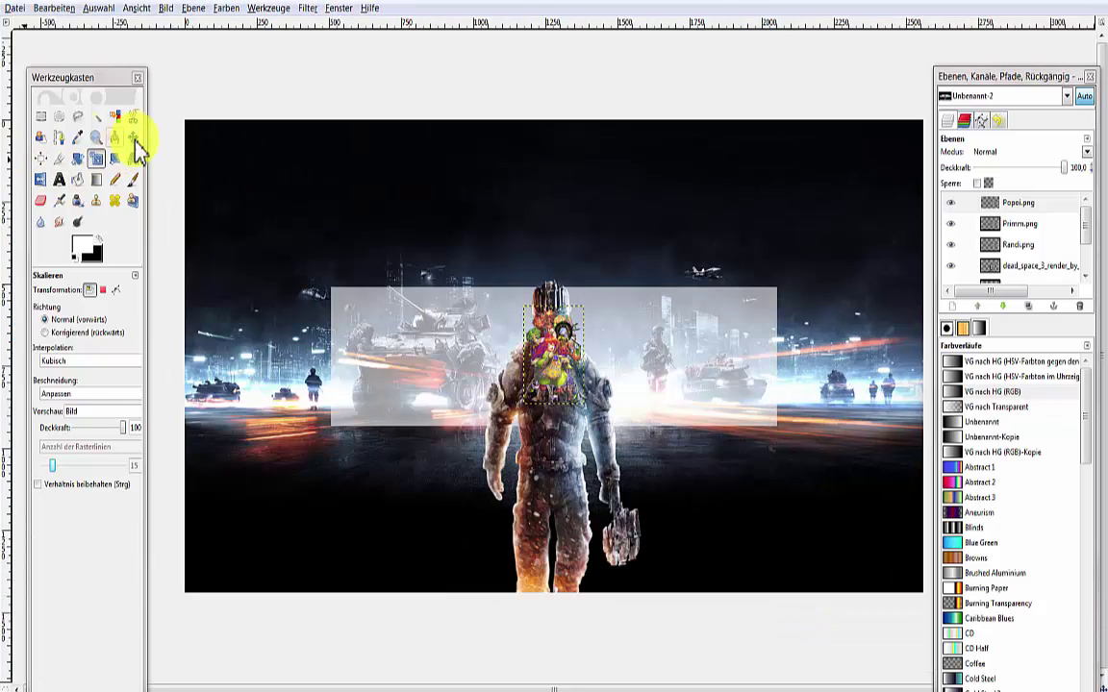
# Move Popoi and Randi to the soldier's right and Primm to the banner's left.
pyautogui.click(134, 138)
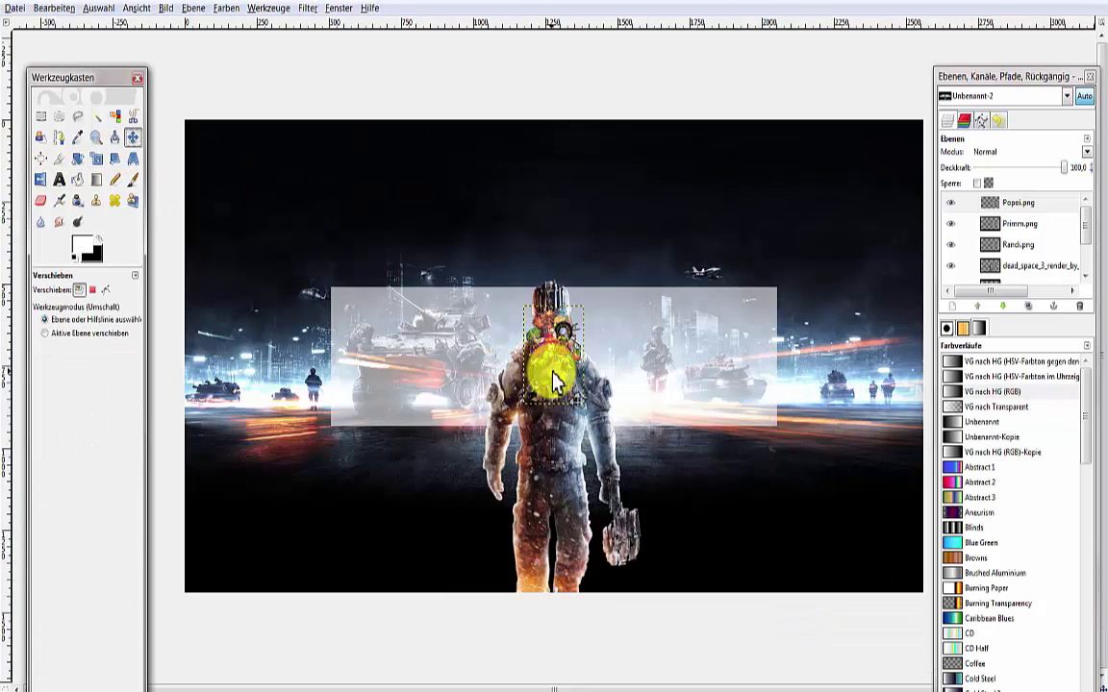
pyautogui.moveTo(555, 383); pyautogui.dragTo(689, 411)
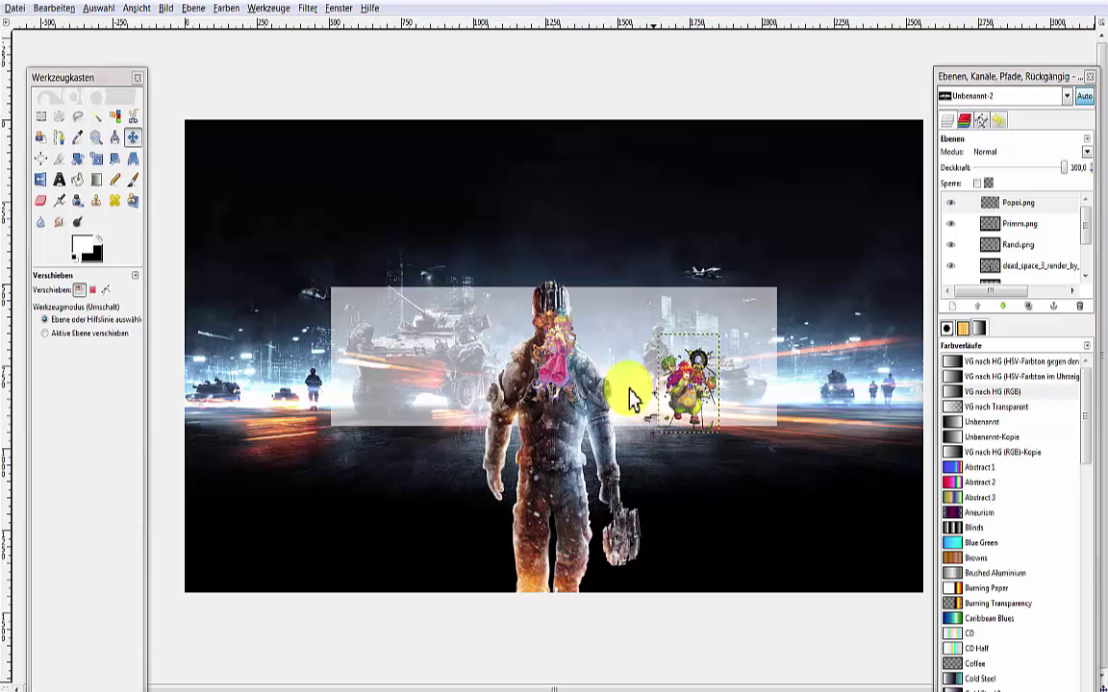
pyautogui.click(1021, 224)
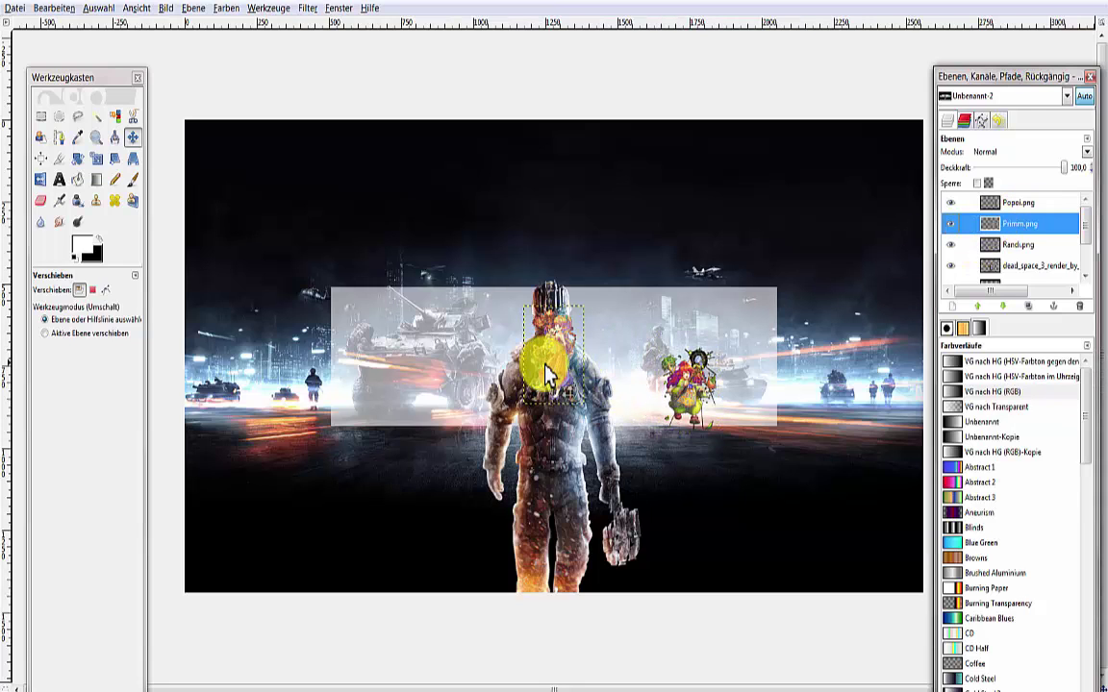
pyautogui.moveTo(561, 375); pyautogui.dragTo(421, 425)
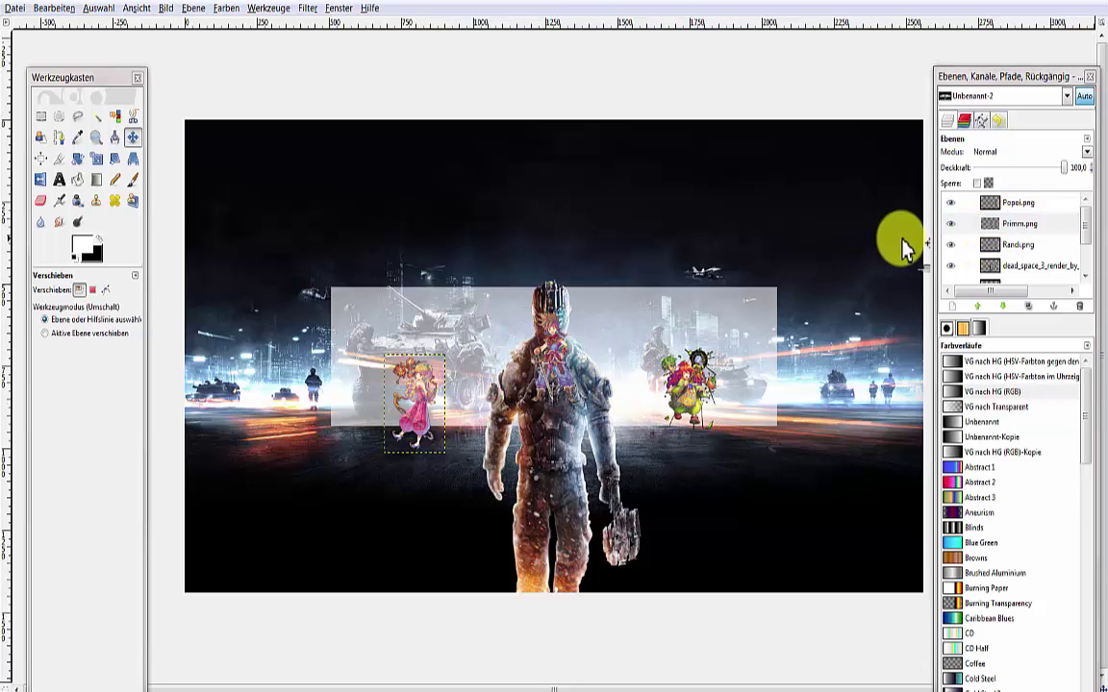
pyautogui.click(1020, 245)
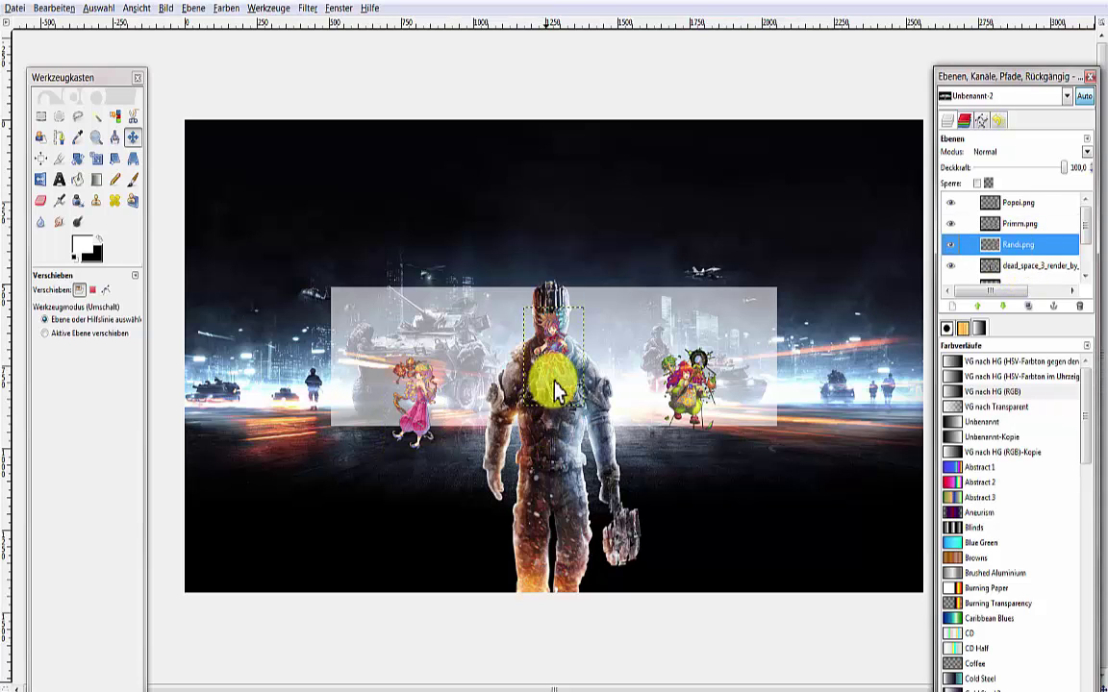
pyautogui.moveTo(549, 376)
pyautogui.mouseDown()
pyautogui.moveTo(638, 415)
pyautogui.moveTo(626, 428)
pyautogui.mouseUp()
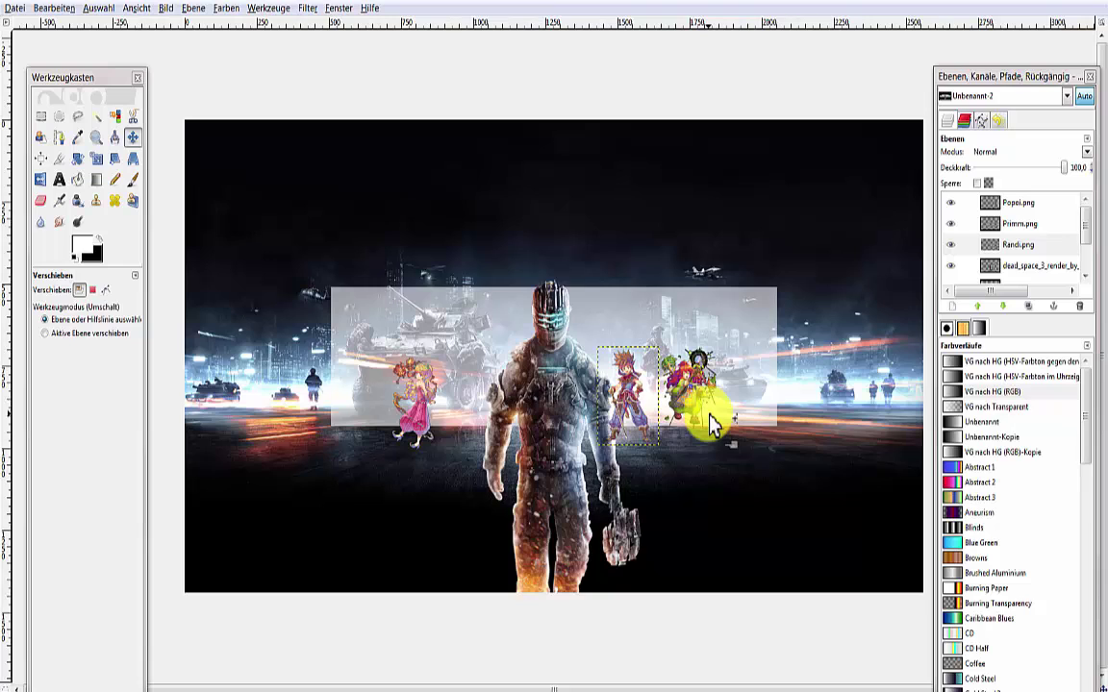
# Shift Primm closer to the Dead Space soldier's left side.
pyautogui.click(1019, 246)
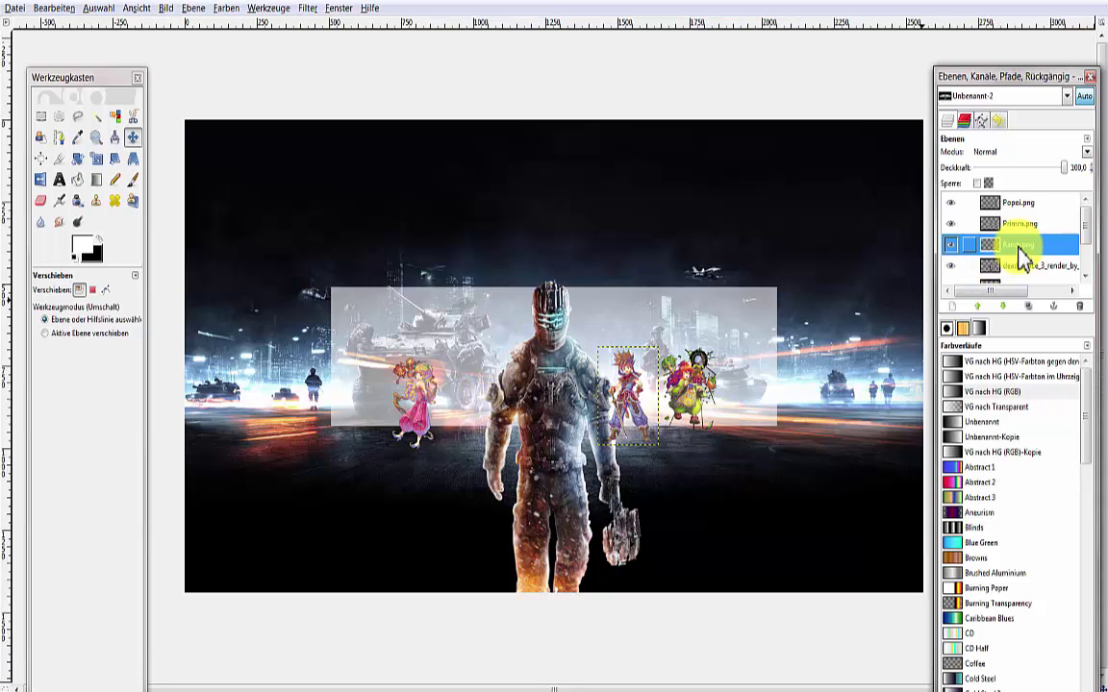
pyautogui.click(1020, 203)
pyautogui.click(1019, 224)
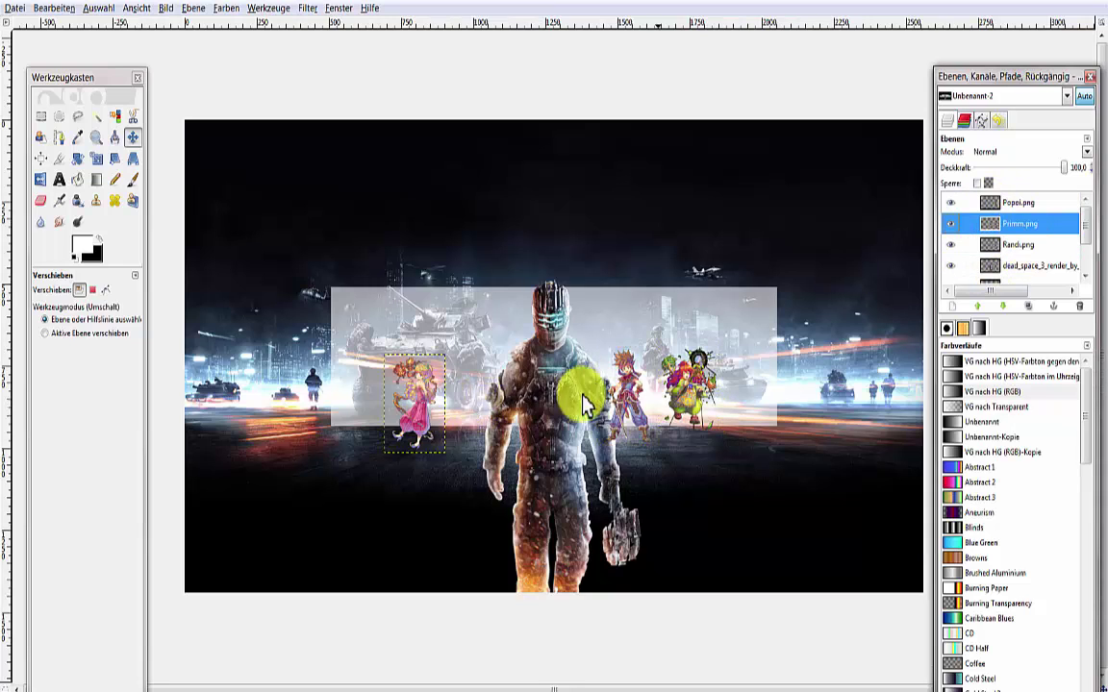
pyautogui.moveTo(409, 421); pyautogui.dragTo(461, 417)
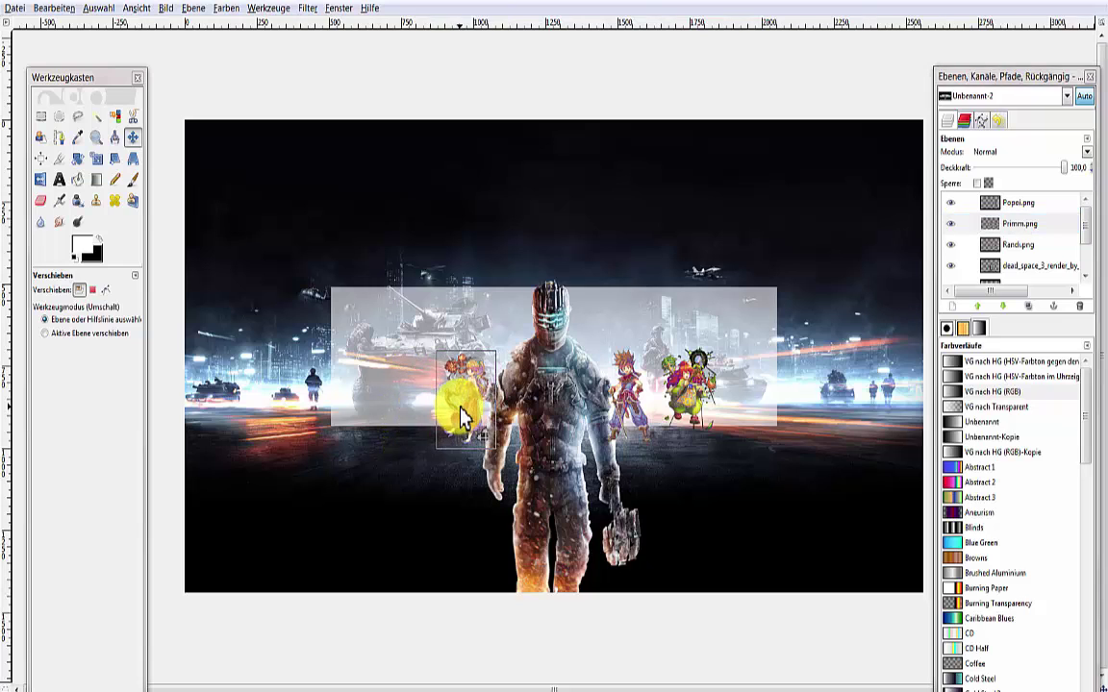
# Scale the Primm character up, stretching it upward and downward.
pyautogui.moveTo(462, 417); pyautogui.dragTo(471, 419)
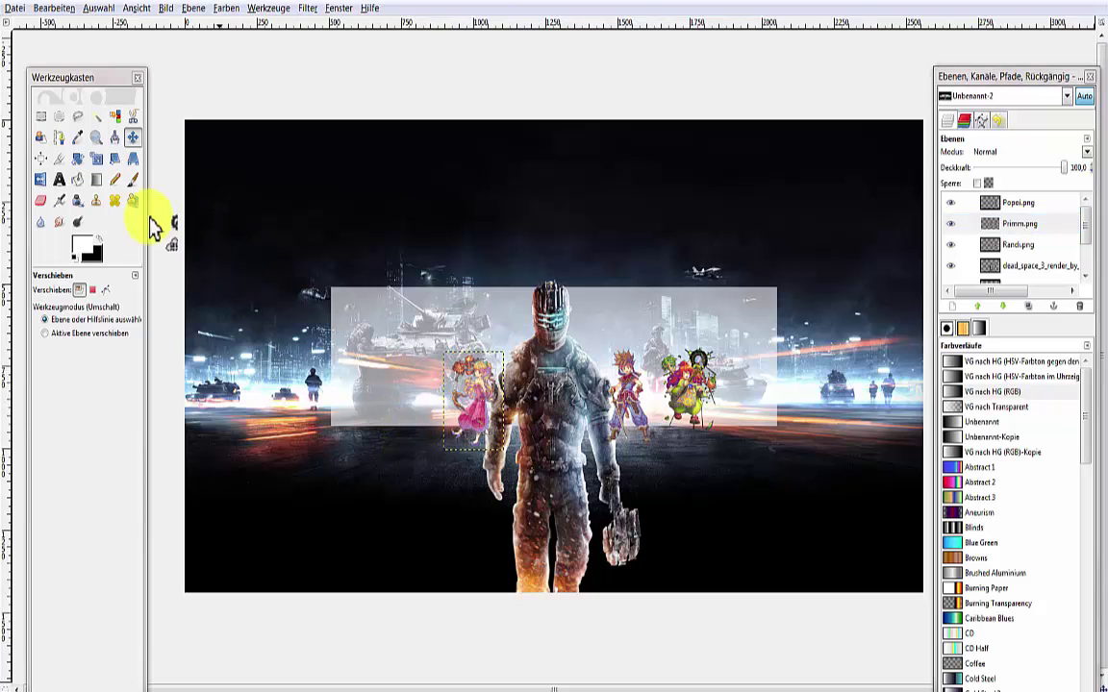
pyautogui.click(96, 159)
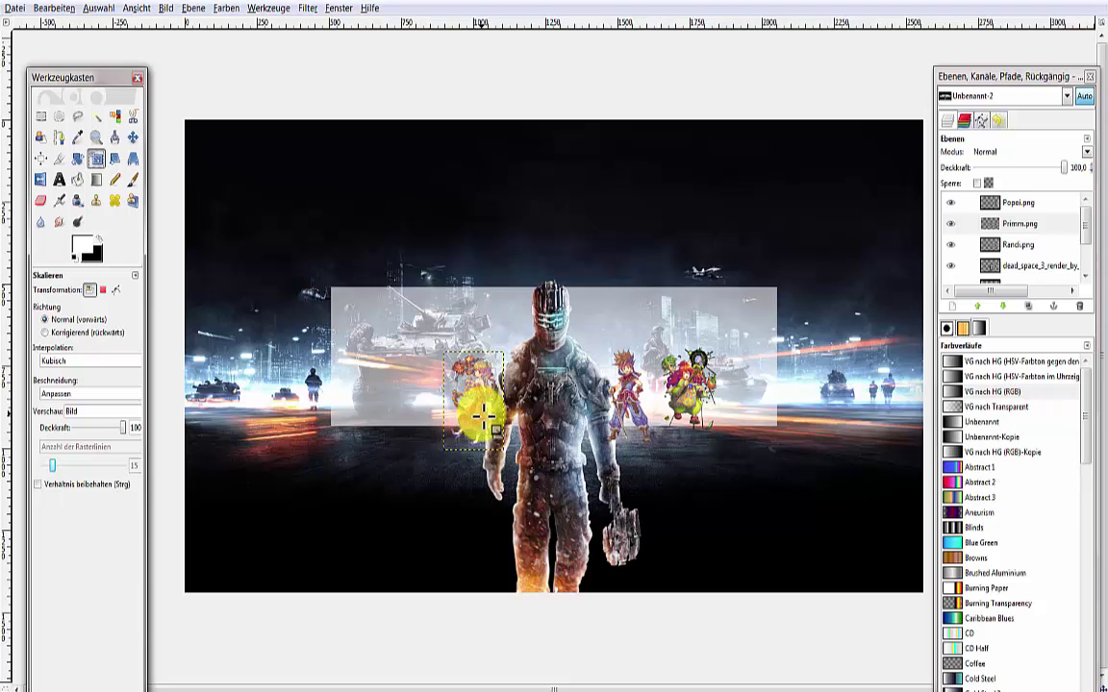
pyautogui.click(450, 404)
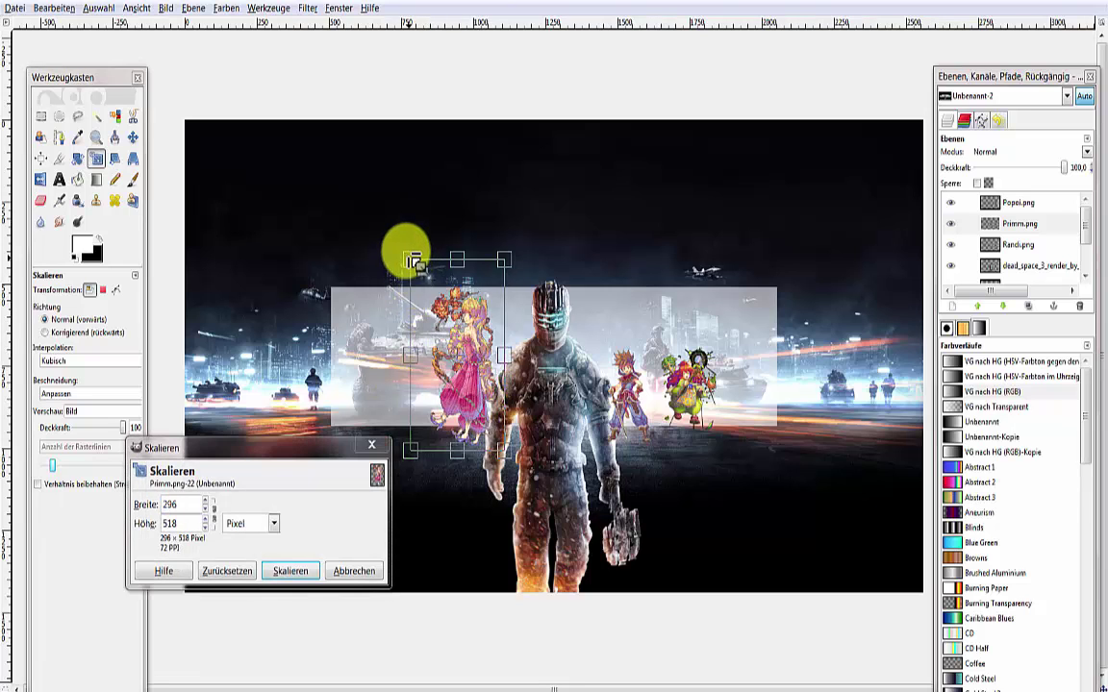
pyautogui.moveTo(440, 342); pyautogui.dragTo(406, 253)
pyautogui.moveTo(462, 454); pyautogui.dragTo(405, 495)
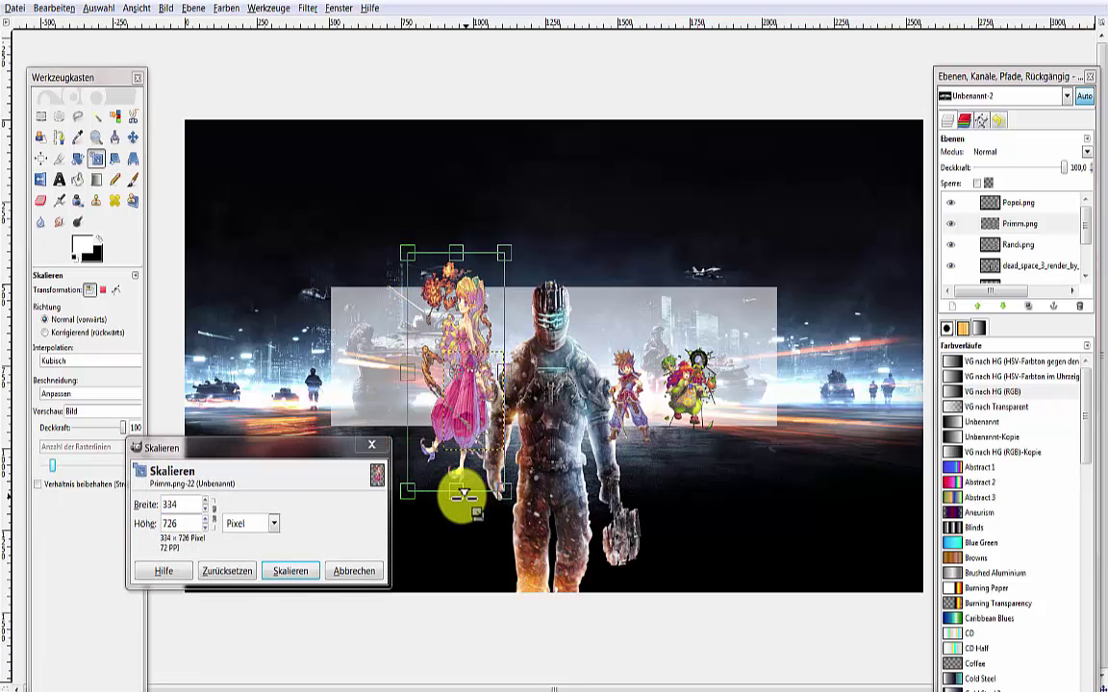
pyautogui.click(288, 571)
# Move Popoi to the Dead Space figure's lower left and enlarge it.
pyautogui.click(134, 143)
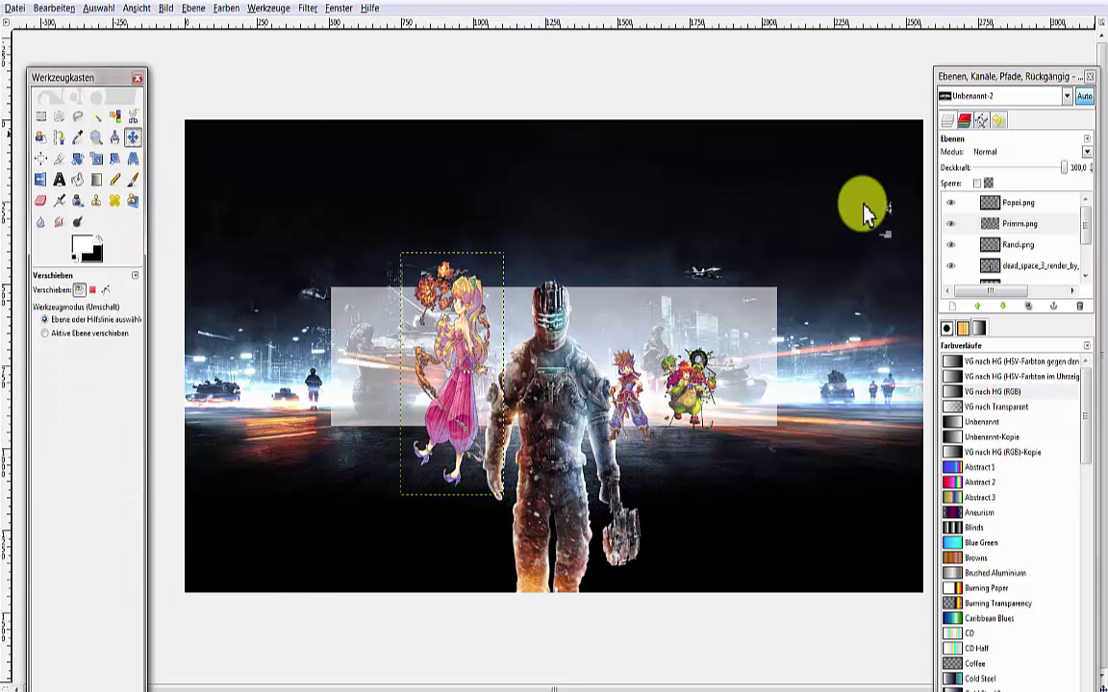
pyautogui.click(1018, 205)
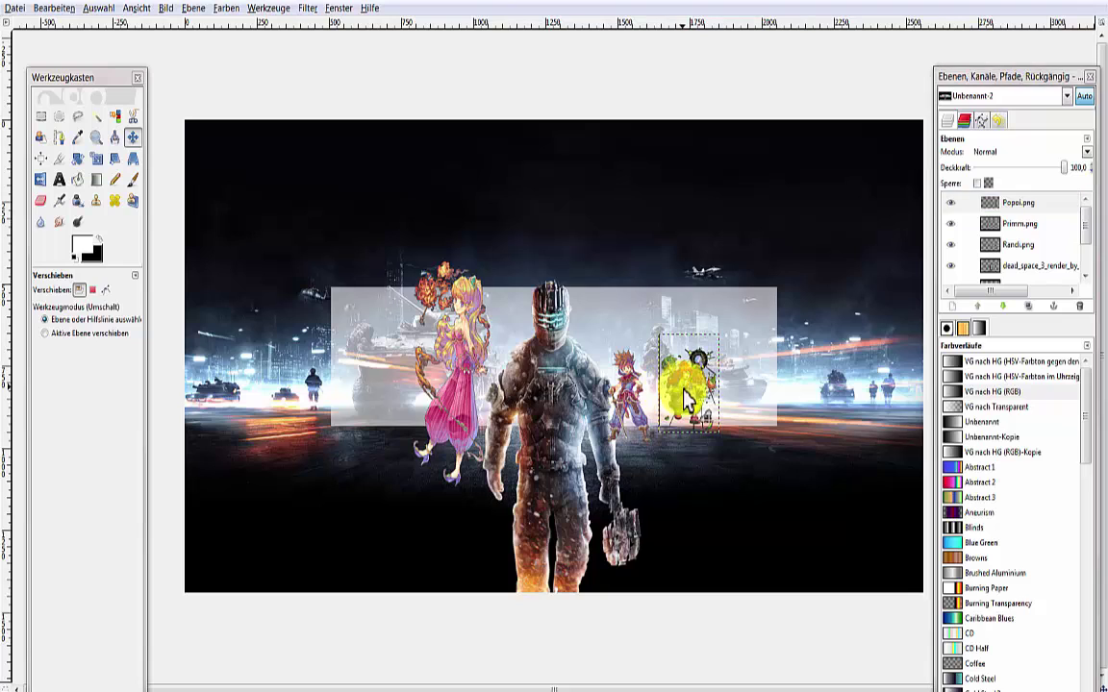
pyautogui.moveTo(667, 394); pyautogui.dragTo(389, 457)
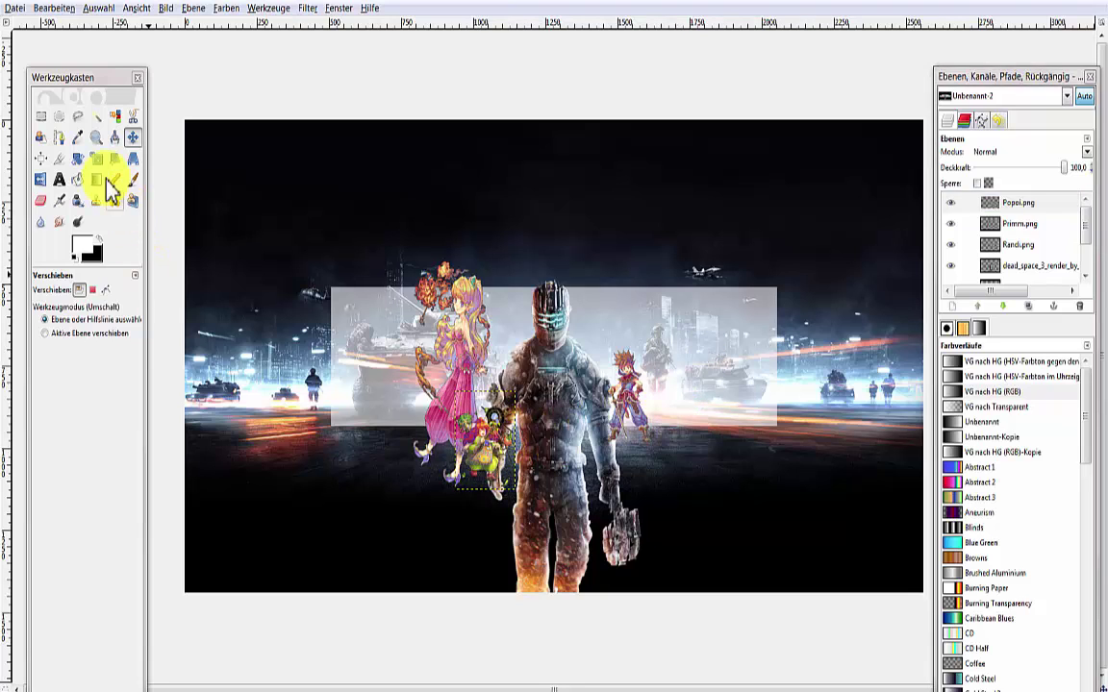
pyautogui.click(96, 159)
pyautogui.click(457, 423)
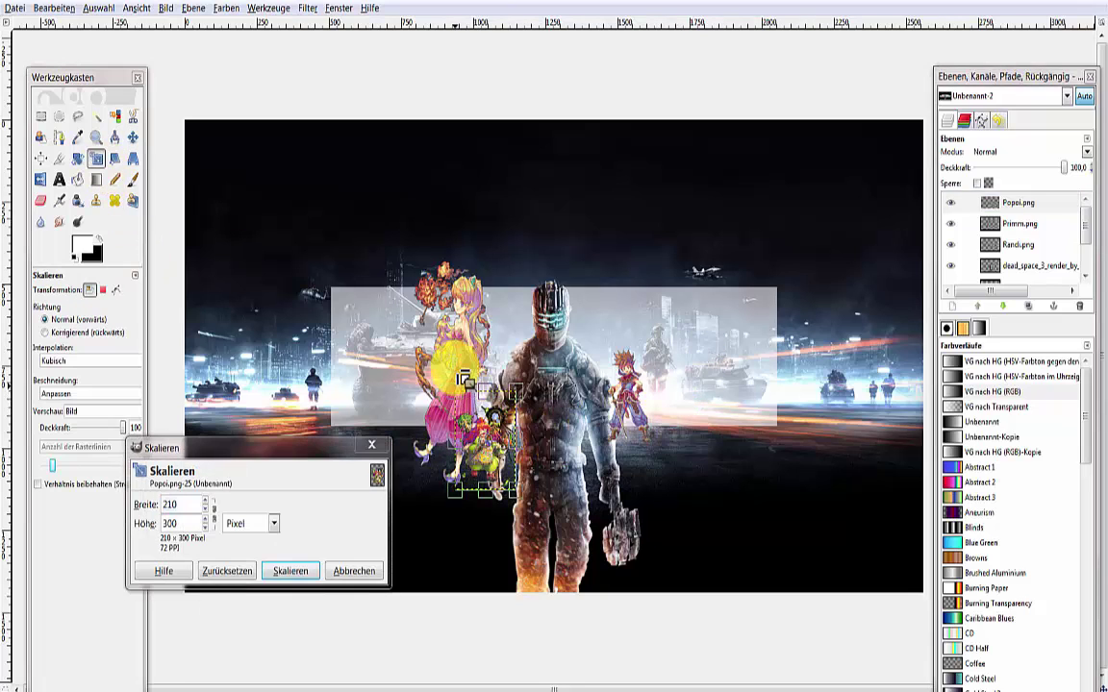
pyautogui.moveTo(462, 316); pyautogui.dragTo(430, 255)
pyautogui.click(291, 571)
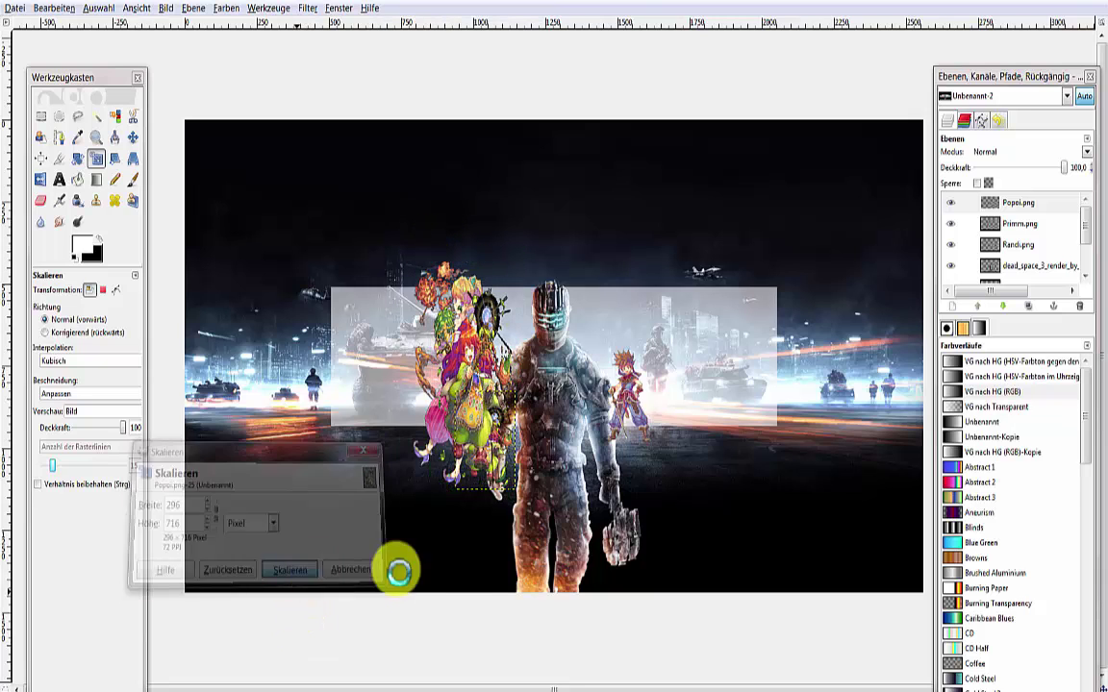
# Scale the Randi character up to 392 × 640 pixels.
pyautogui.click(1019, 248)
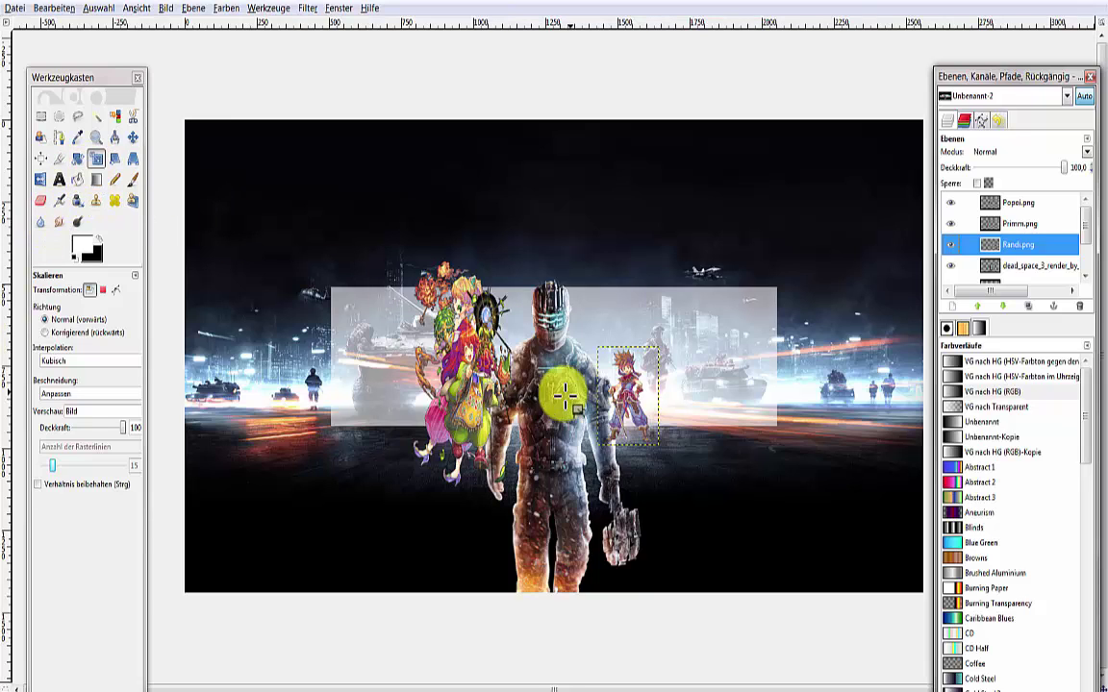
pyautogui.click(567, 363)
pyautogui.moveTo(577, 301); pyautogui.dragTo(545, 236)
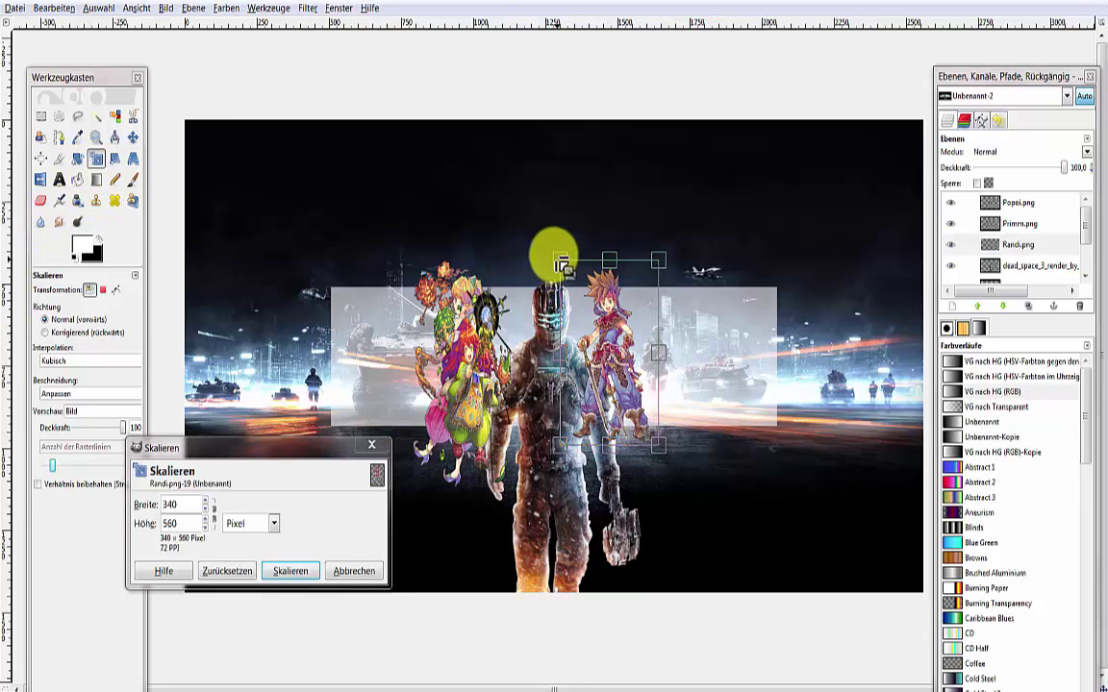
pyautogui.click(279, 575)
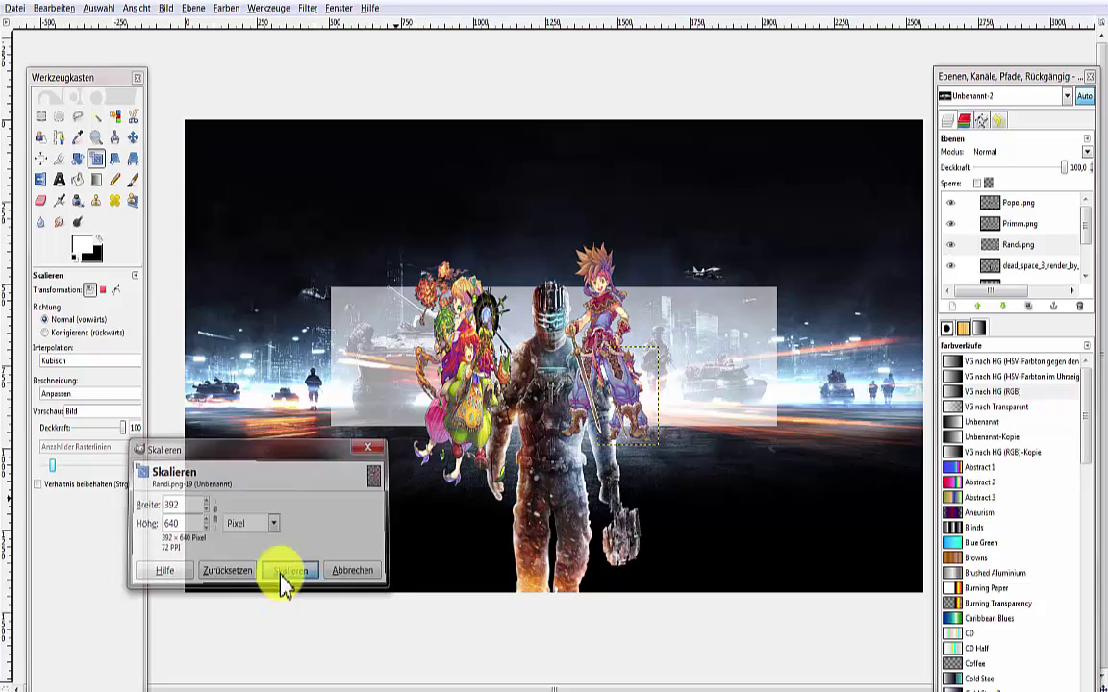
pyautogui.click(132, 137)
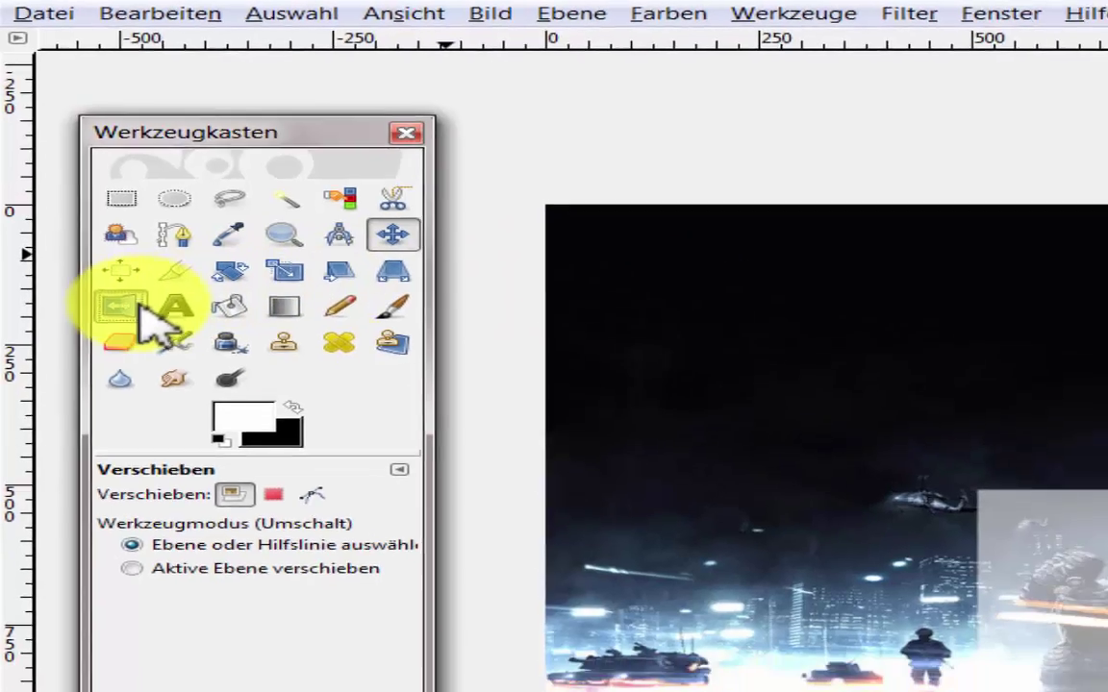
# Mirror the Randi character horizontally with the Flip tool.
pyautogui.click(140, 338)
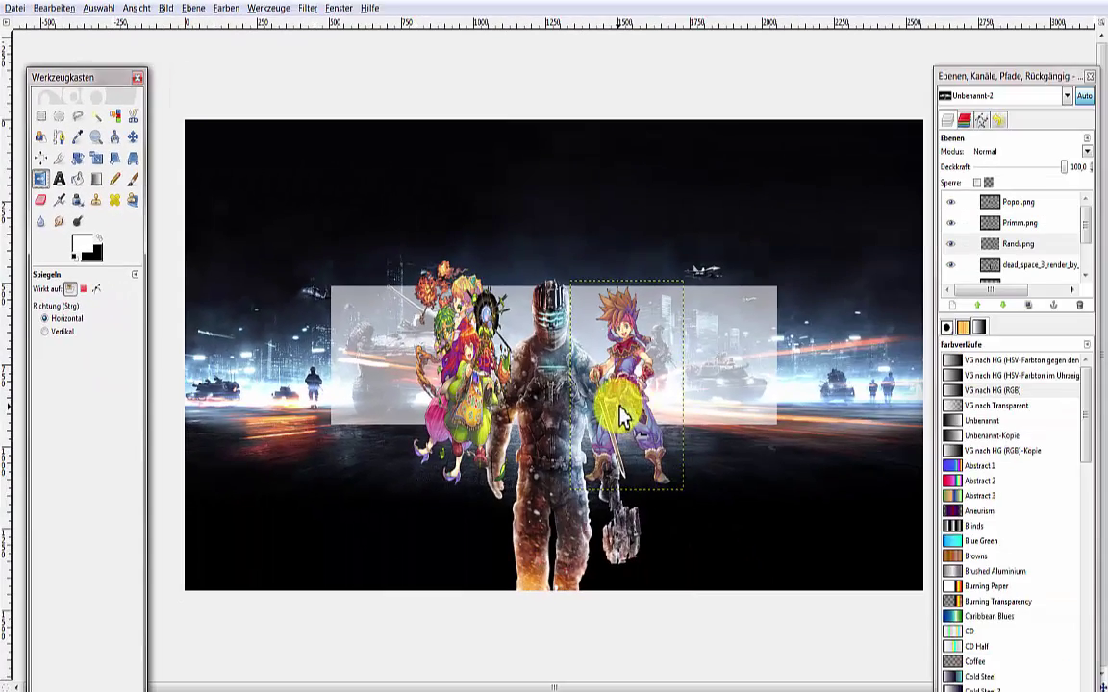
pyautogui.click(627, 404)
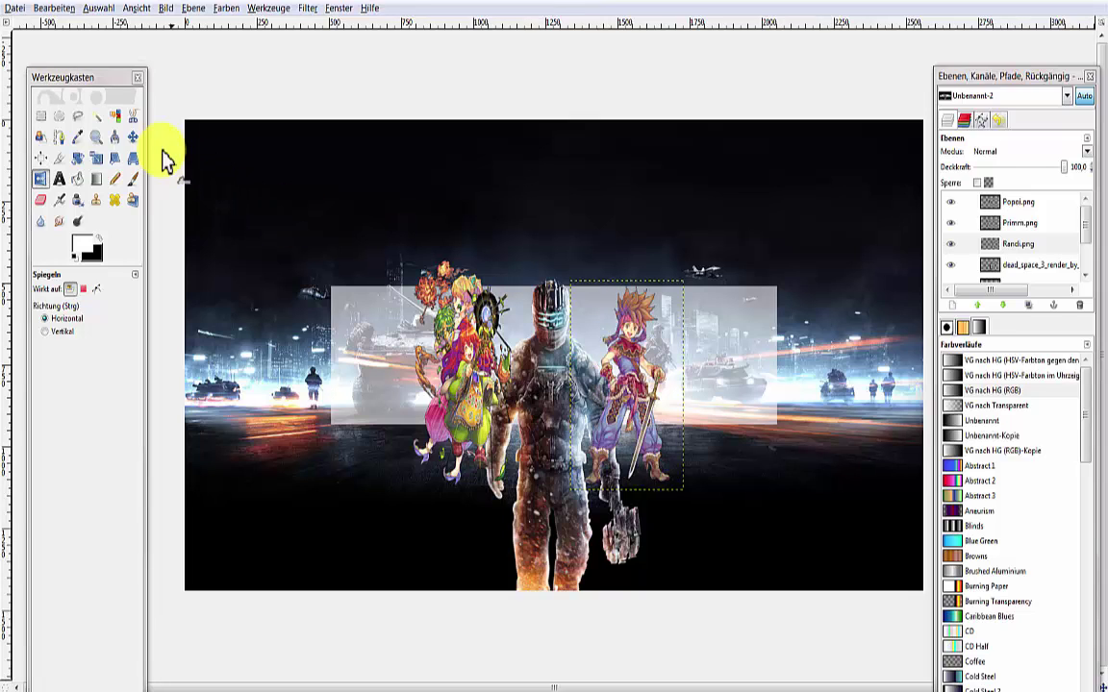
pyautogui.click(132, 137)
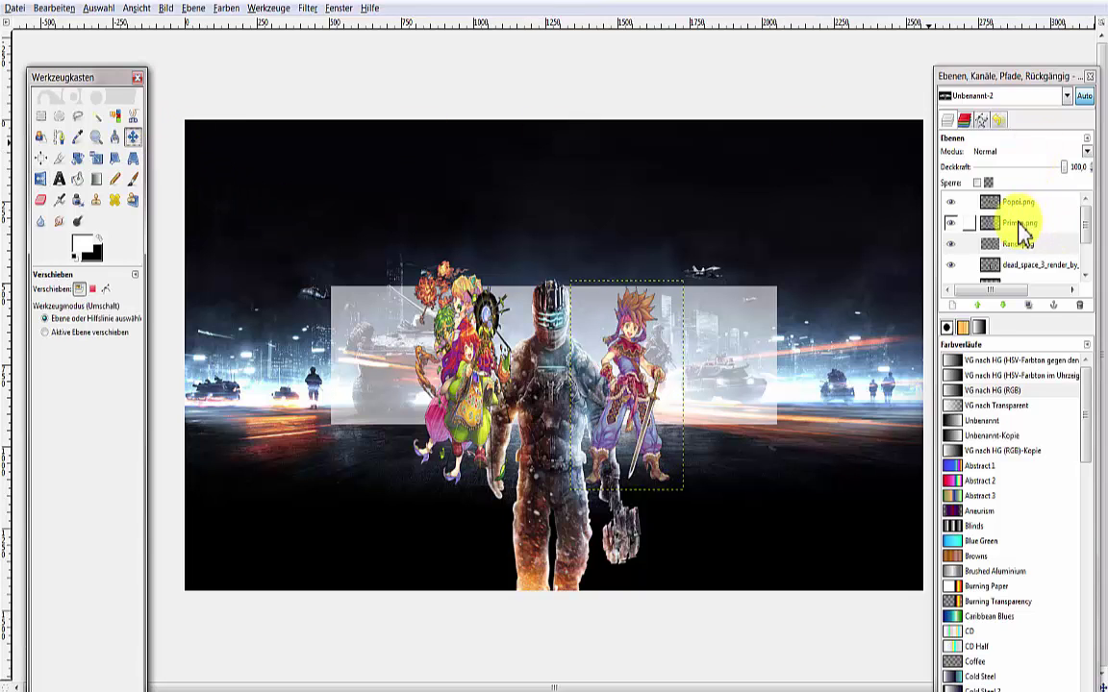
# Lower Randi.png beneath dead_space_3_render and nudge Randi slightly left.
pyautogui.click(1017, 246)
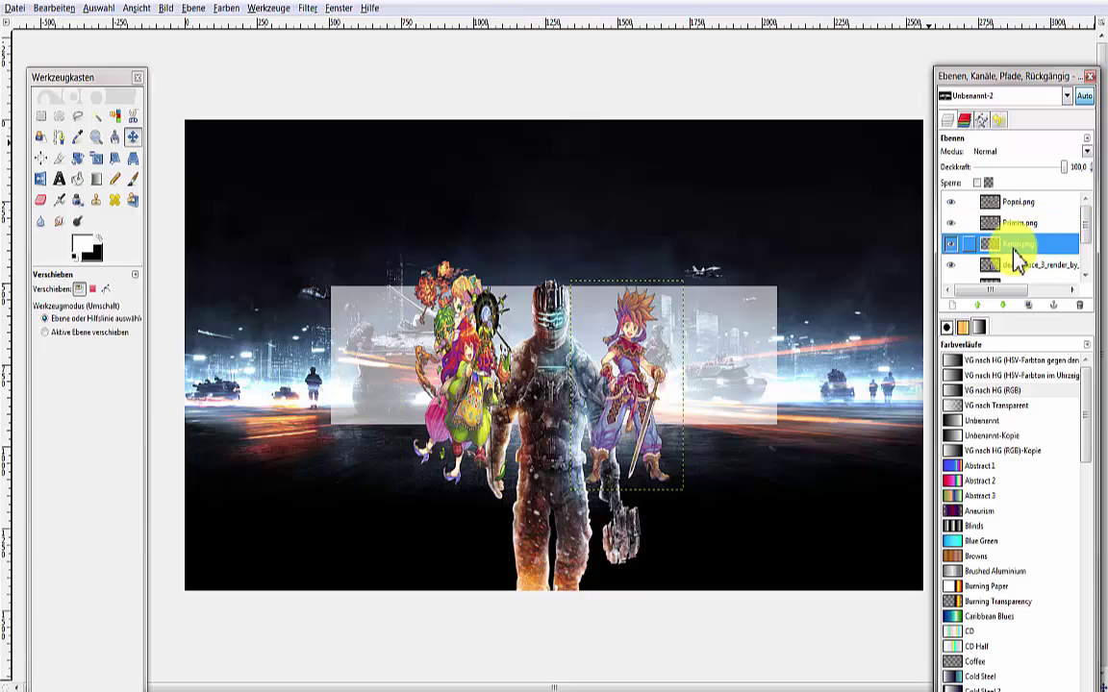
pyautogui.click(1001, 307)
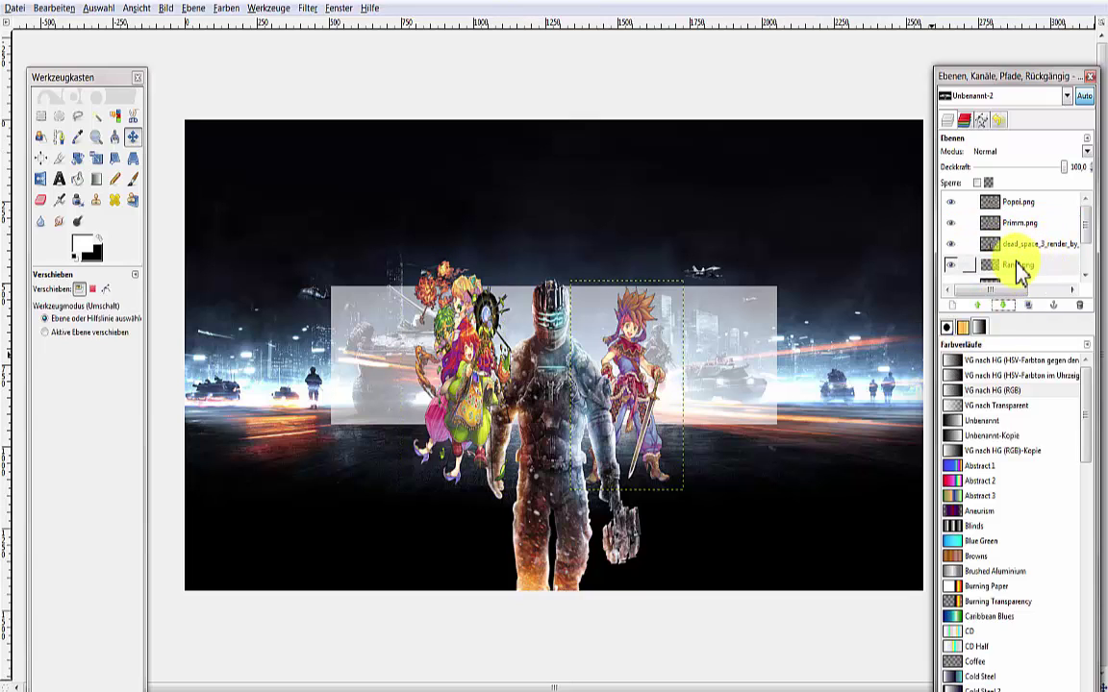
pyautogui.click(1018, 247)
pyautogui.click(1017, 266)
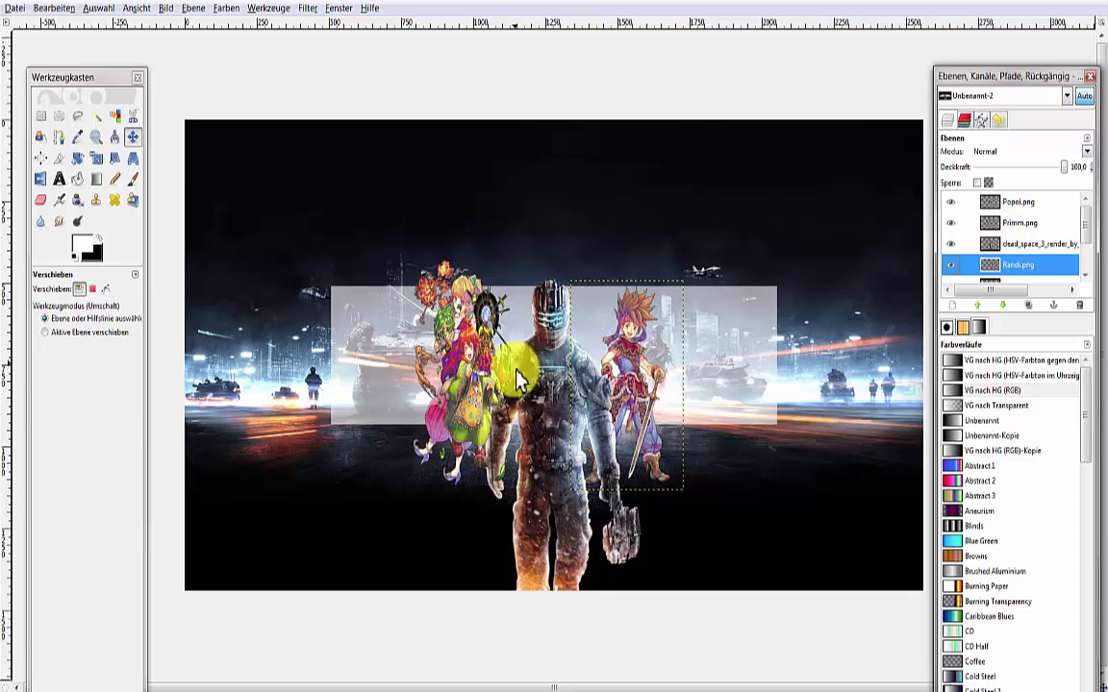
pyautogui.click(134, 136)
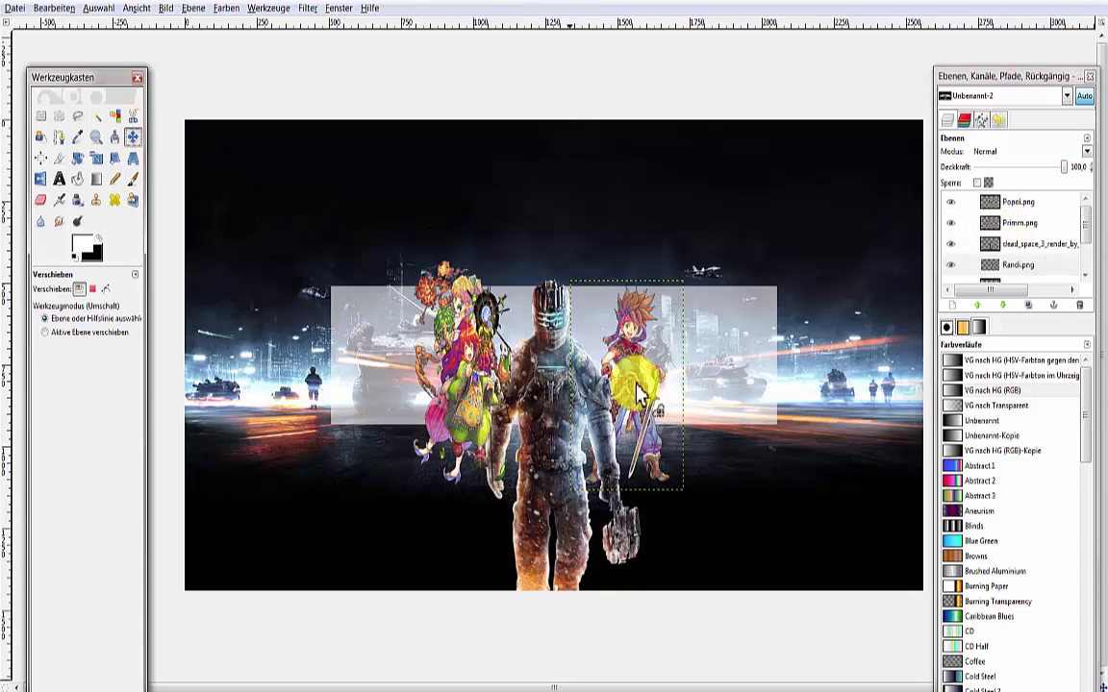
pyautogui.moveTo(635, 394); pyautogui.dragTo(627, 384)
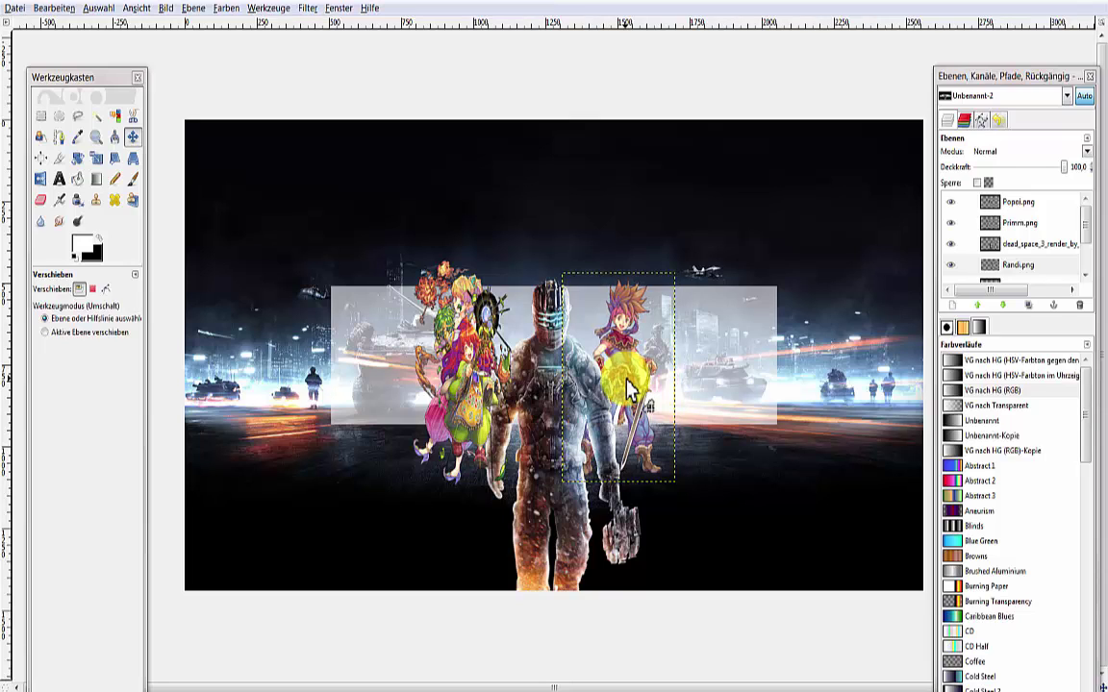
# Lower the Primm and Popoi layers beneath the Dead Space render in the layer stack.
pyautogui.click(1087, 226)
pyautogui.click(1036, 222)
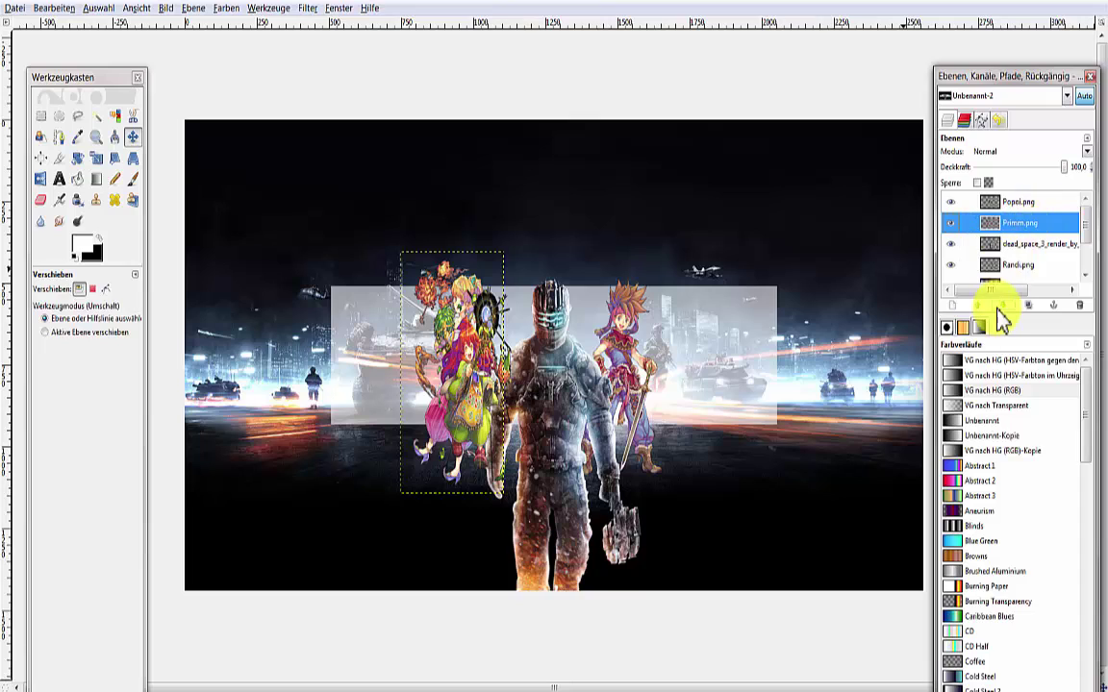
pyautogui.click(1003, 306)
pyautogui.click(1003, 306)
pyautogui.click(1015, 203)
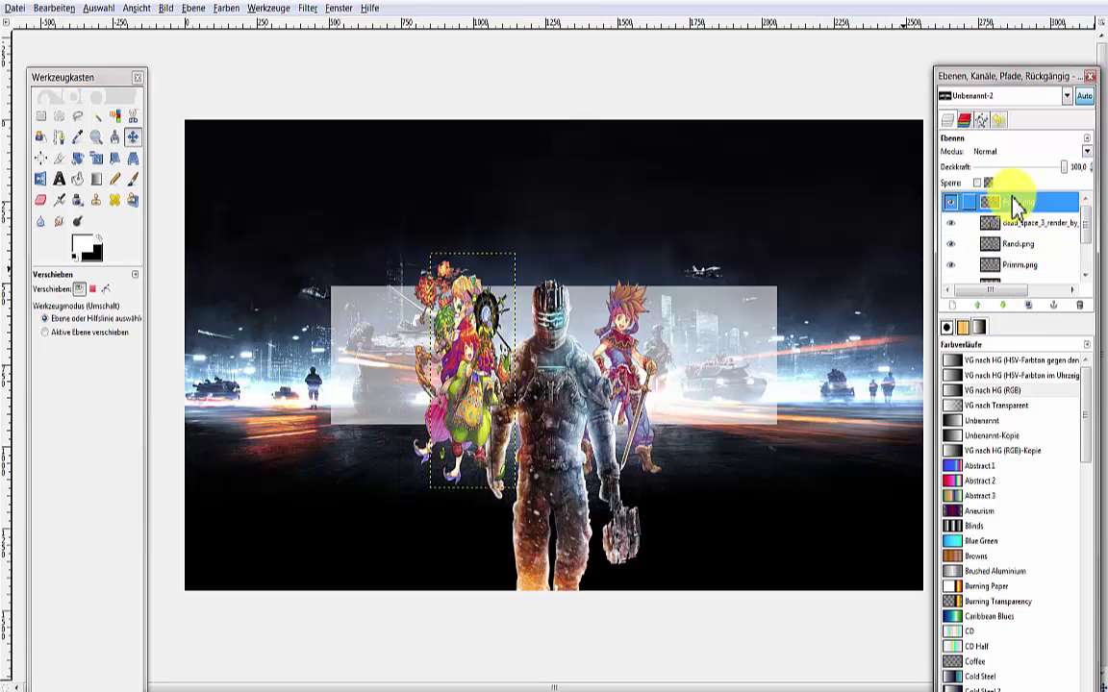
pyautogui.click(1003, 308)
pyautogui.click(1003, 308)
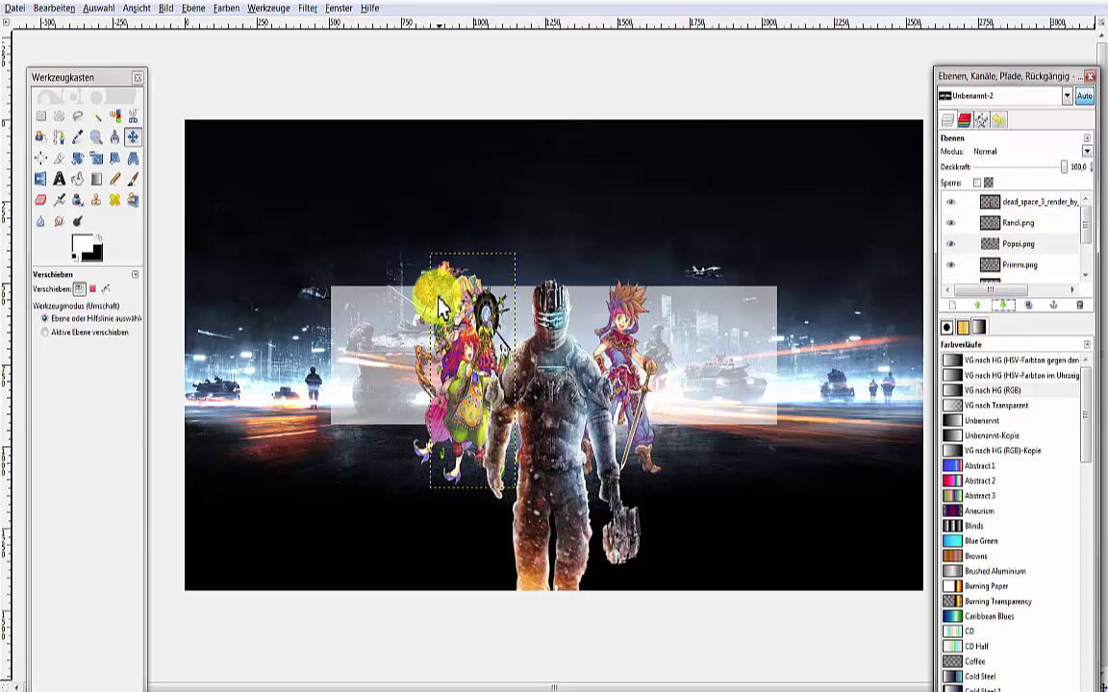
# In active-layer move mode, place Popoi beside Randi and Primm at the soldier's left.
pyautogui.click(133, 144)
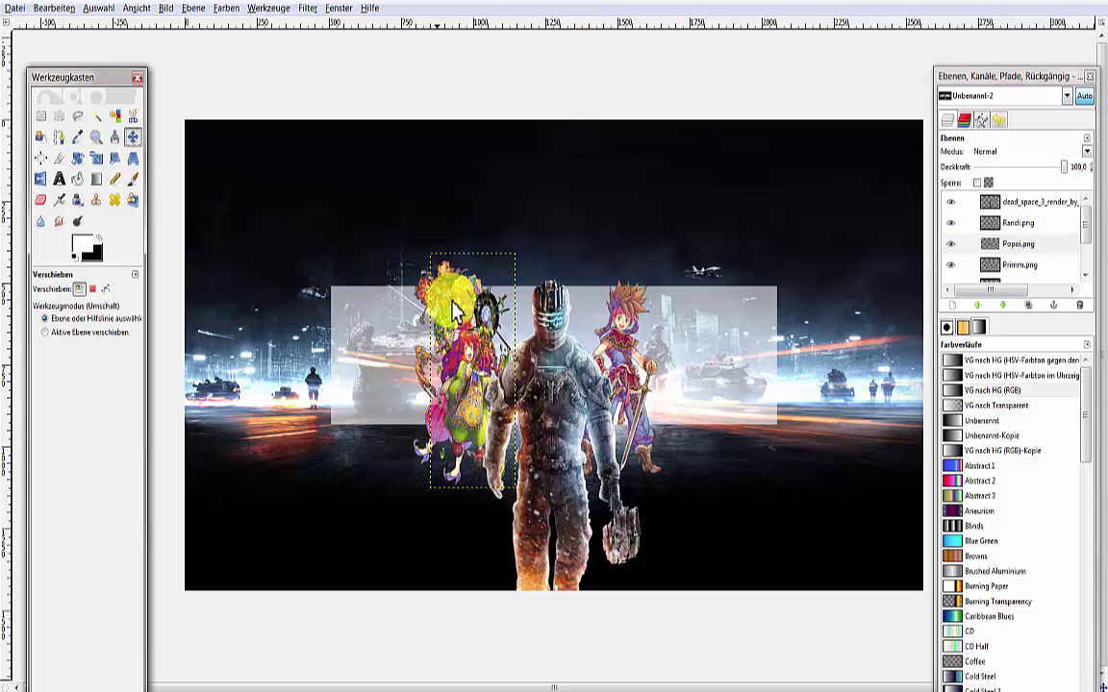
pyautogui.moveTo(415, 279)
pyautogui.mouseDown()
pyautogui.moveTo(382, 322)
pyautogui.moveTo(284, 329)
pyautogui.mouseUp()
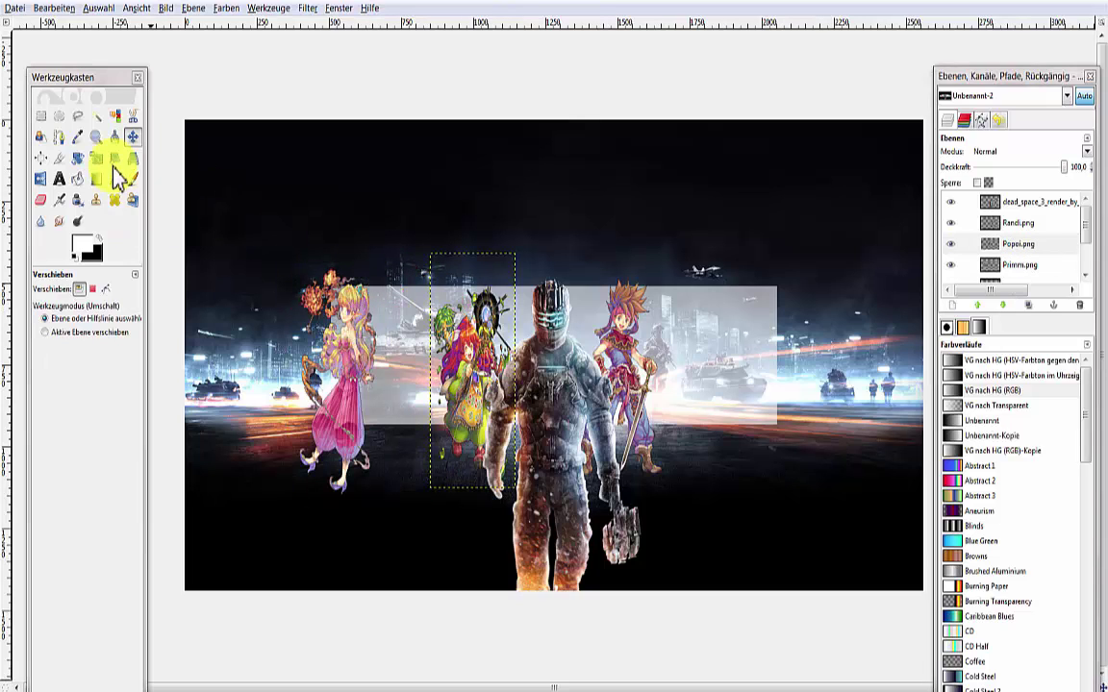
pyautogui.click(44, 332)
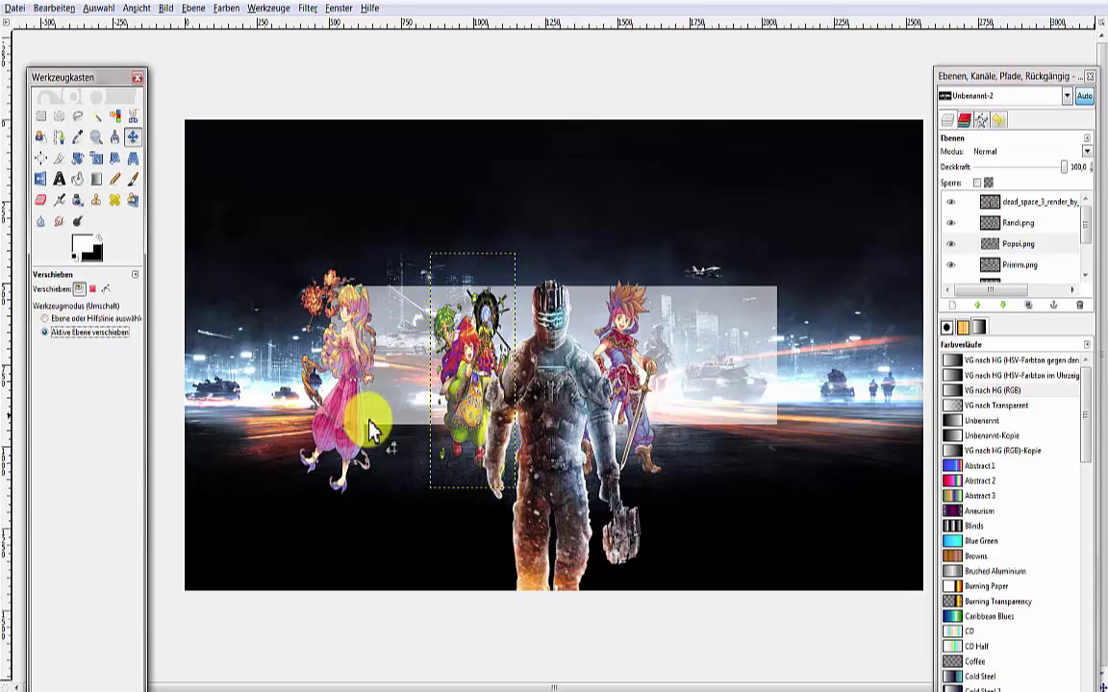
pyautogui.moveTo(470, 424)
pyautogui.mouseDown()
pyautogui.moveTo(457, 426)
pyautogui.moveTo(668, 418)
pyautogui.moveTo(669, 392)
pyautogui.mouseUp()
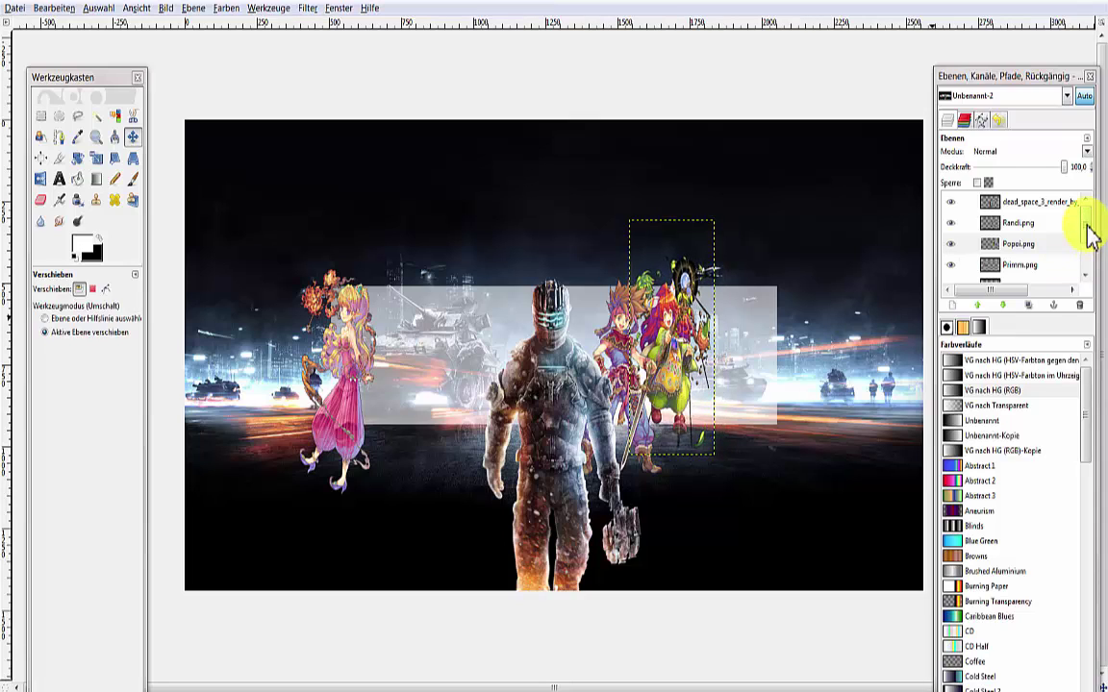
pyautogui.click(1024, 222)
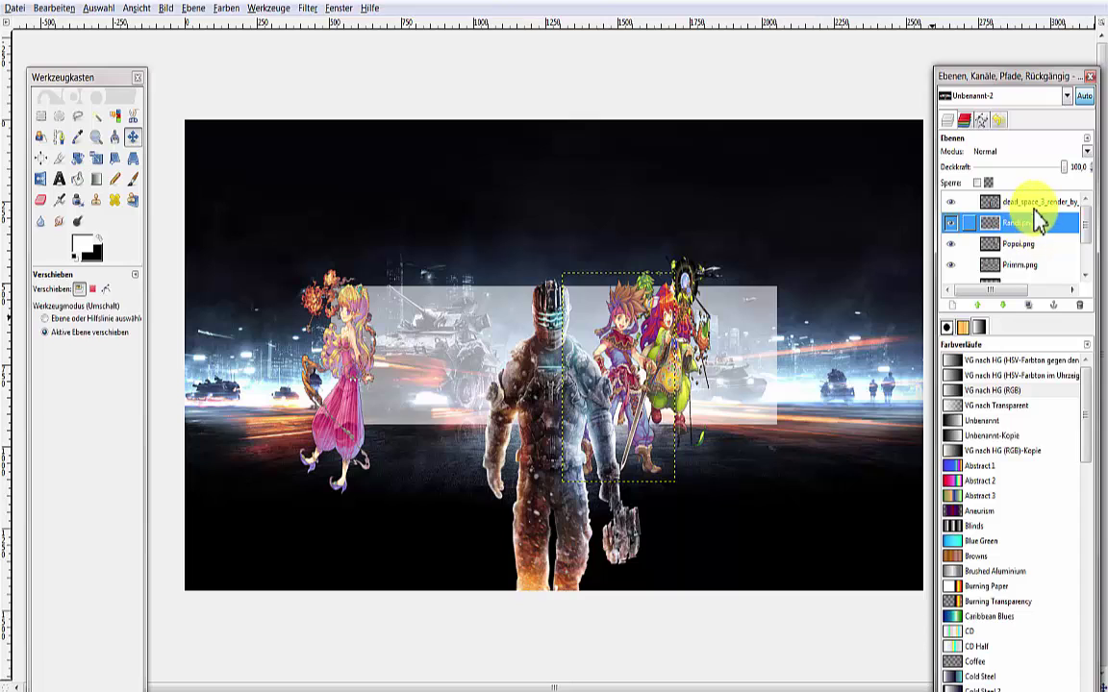
pyautogui.click(1019, 266)
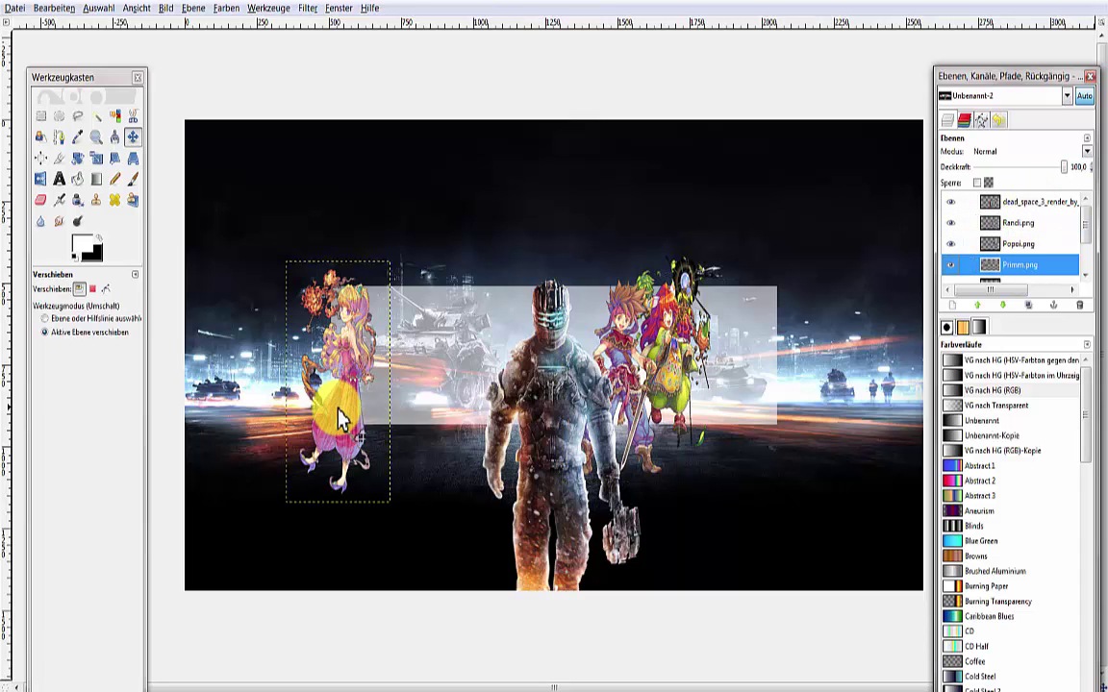
pyautogui.moveTo(337, 409); pyautogui.dragTo(475, 410)
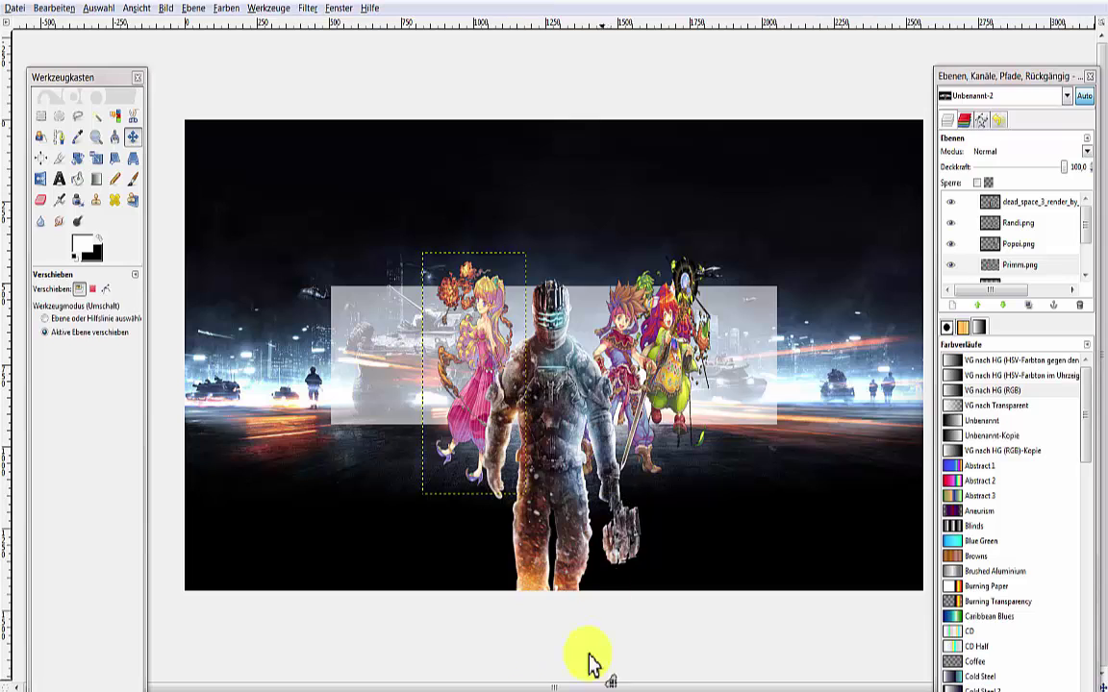
# Drag the 431px-Mario_MK8 picture from Explorer into the banner as a new layer.
pyautogui.hotkey('alt', 'Tab')
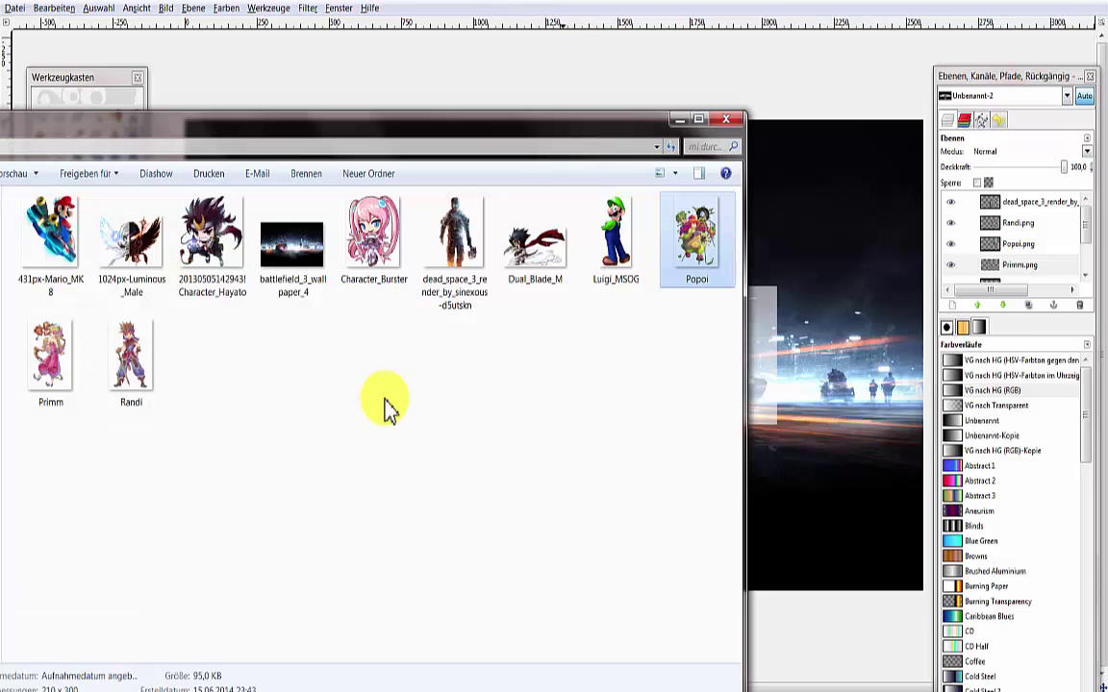
pyautogui.moveTo(50, 216); pyautogui.dragTo(842, 491)
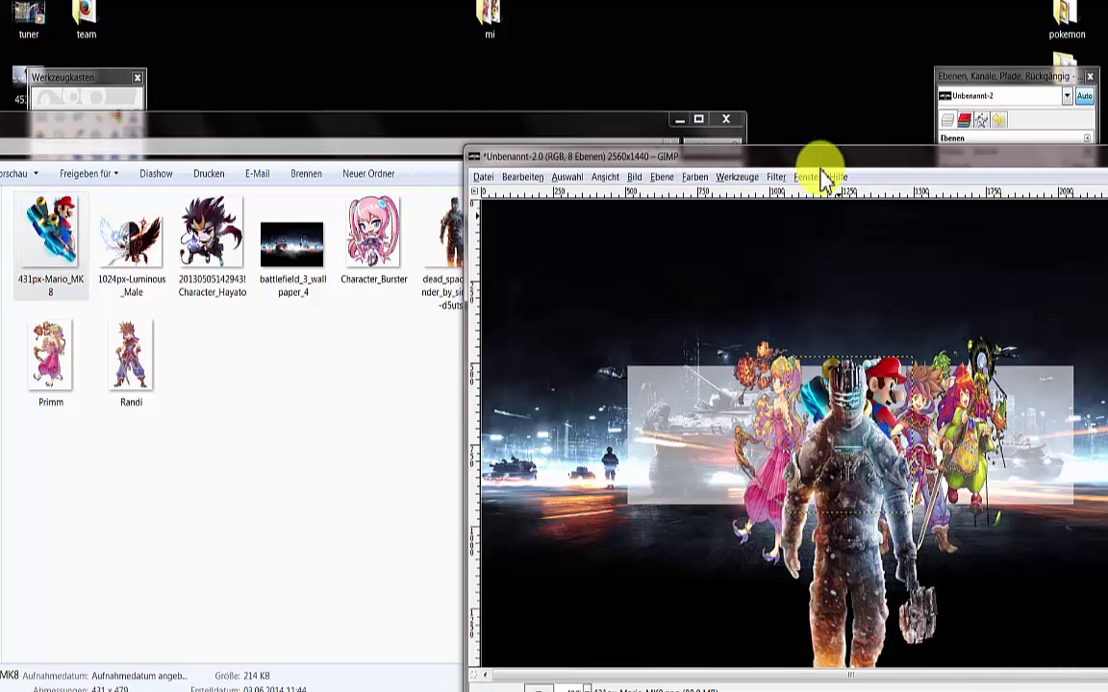
pyautogui.click(823, 178)
pyautogui.moveTo(848, 156); pyautogui.dragTo(692, 3)
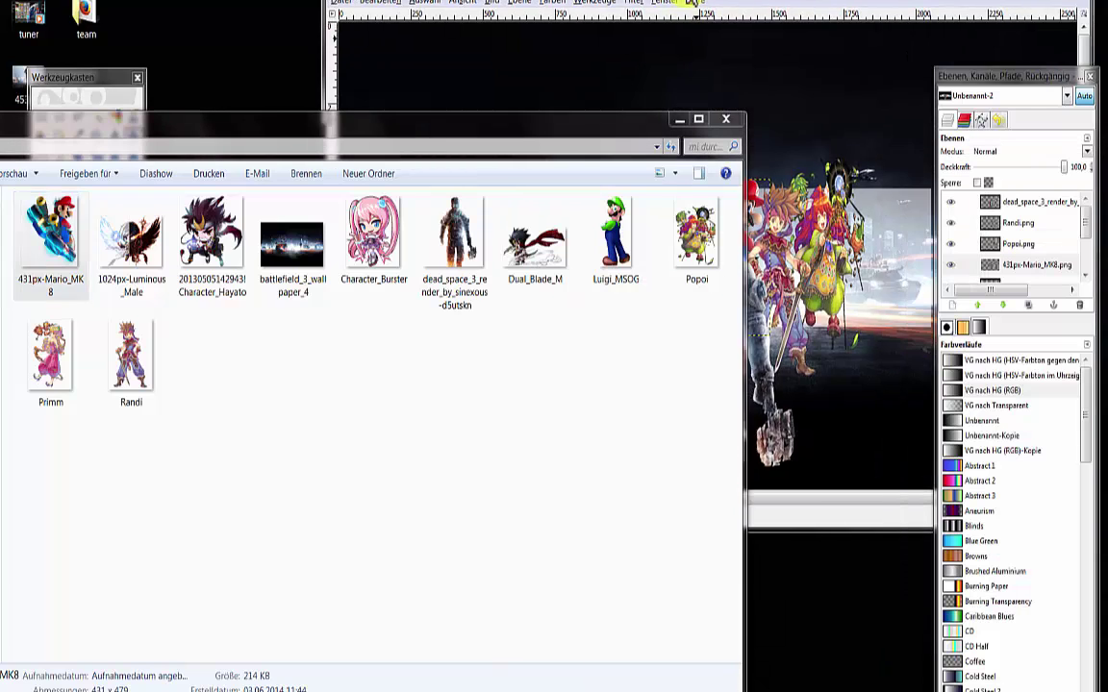
# Move the Mario kart figure to the left side of the character group.
pyautogui.click(676, 121)
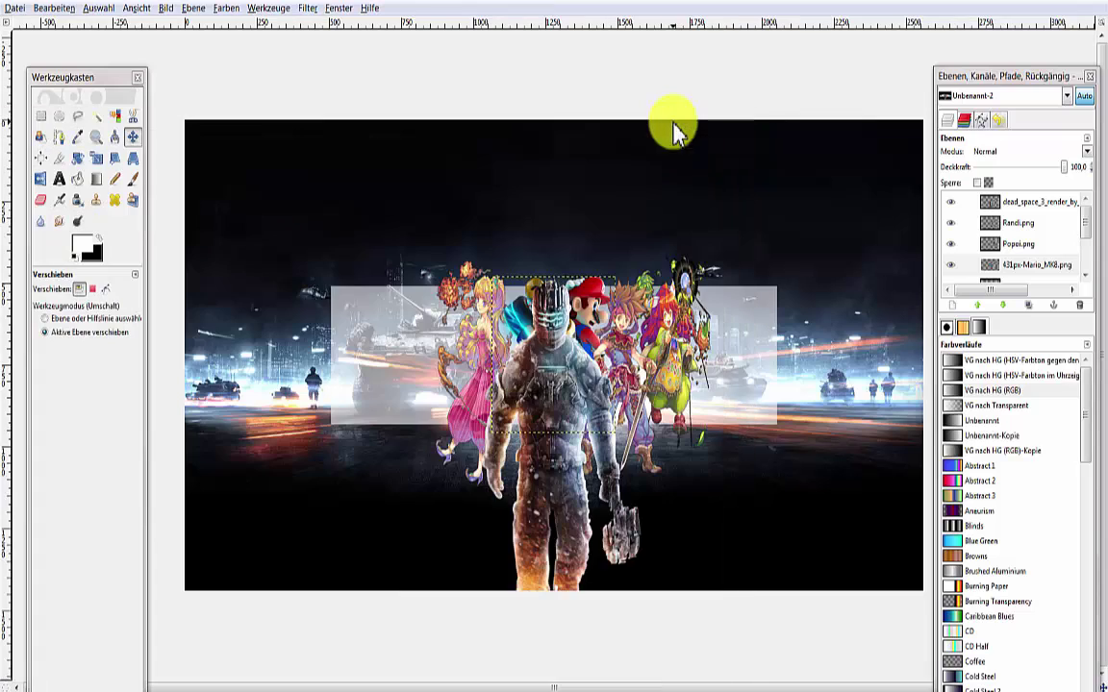
pyautogui.moveTo(587, 341); pyautogui.dragTo(373, 337)
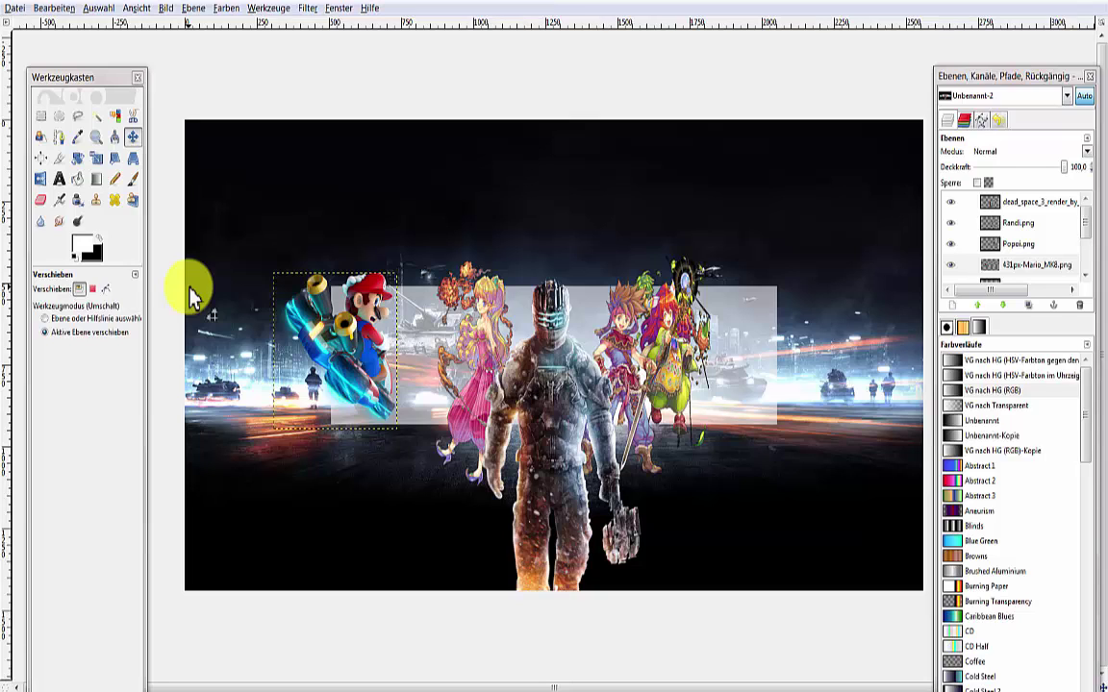
pyautogui.click(133, 136)
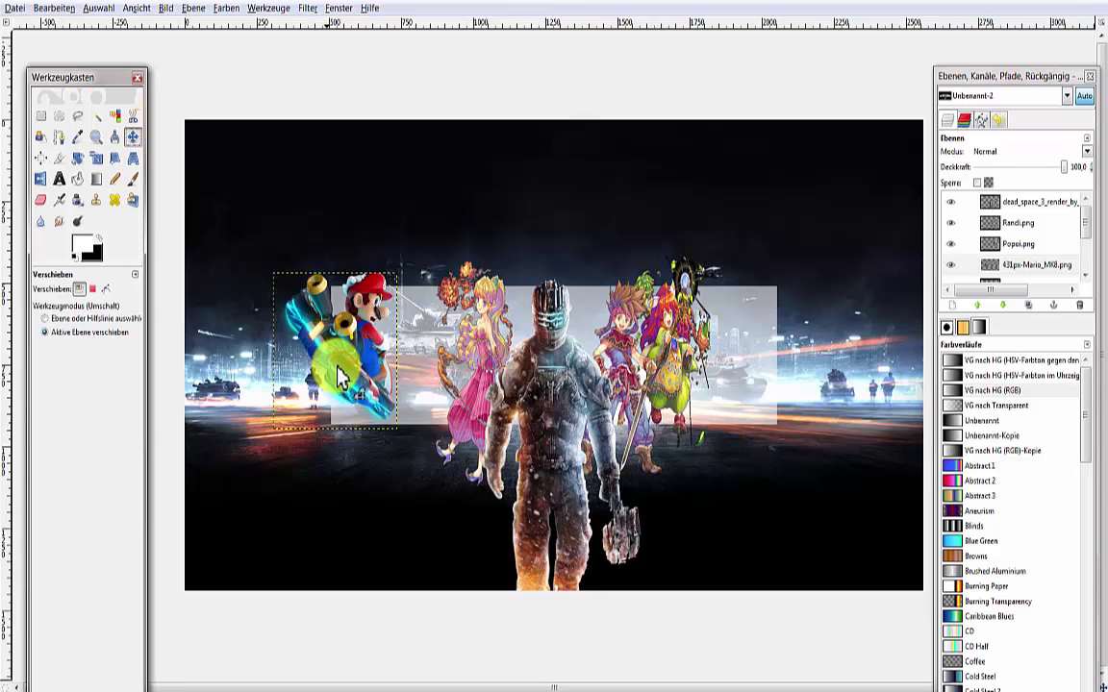
pyautogui.moveTo(345, 380)
pyautogui.mouseDown()
pyautogui.moveTo(348, 396)
pyautogui.moveTo(735, 396)
pyautogui.moveTo(324, 404)
pyautogui.moveTo(365, 393)
pyautogui.mouseUp()
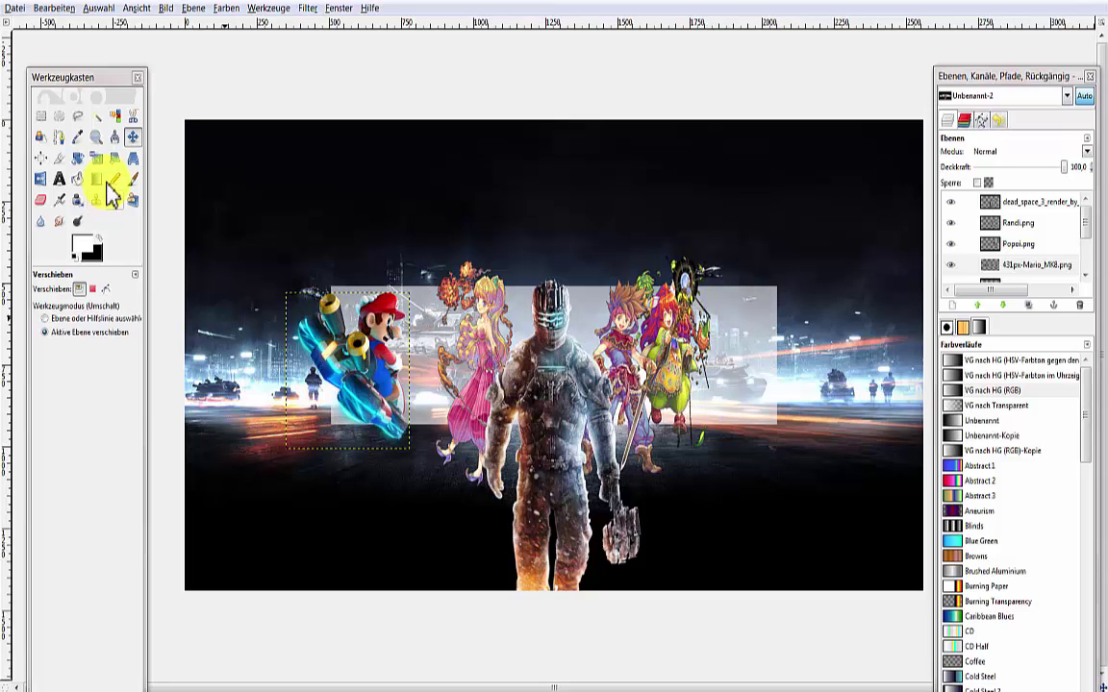
# Mirror the Mario kart figure horizontally and shift it right and down beside Primm.
pyautogui.click(41, 179)
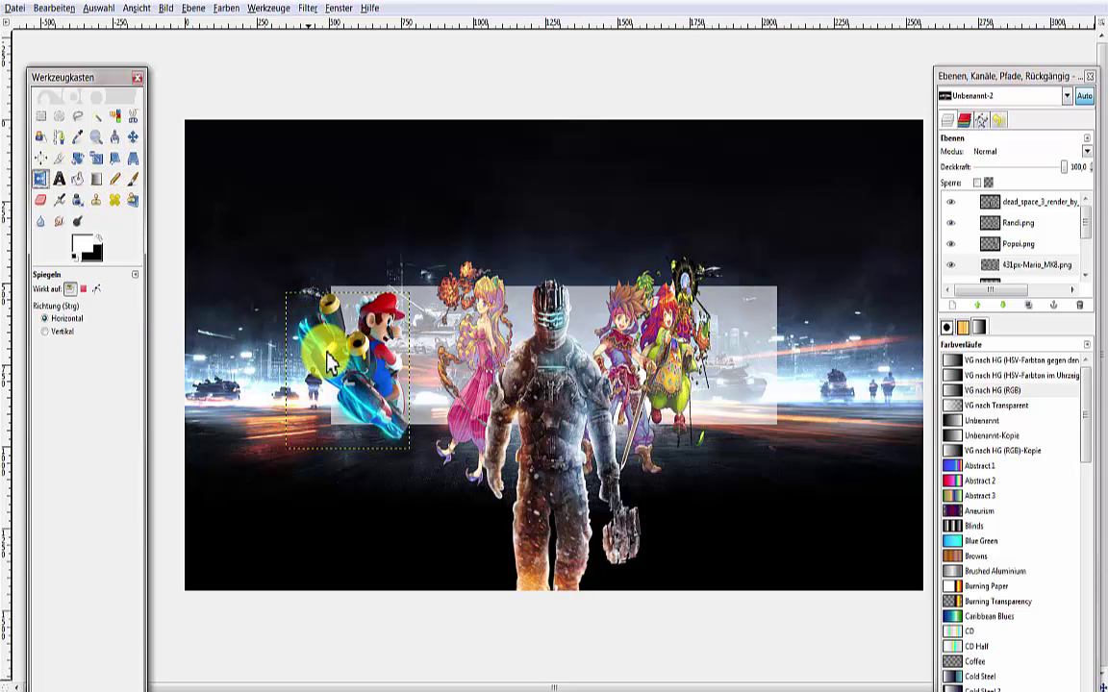
pyautogui.click(298, 336)
pyautogui.click(132, 137)
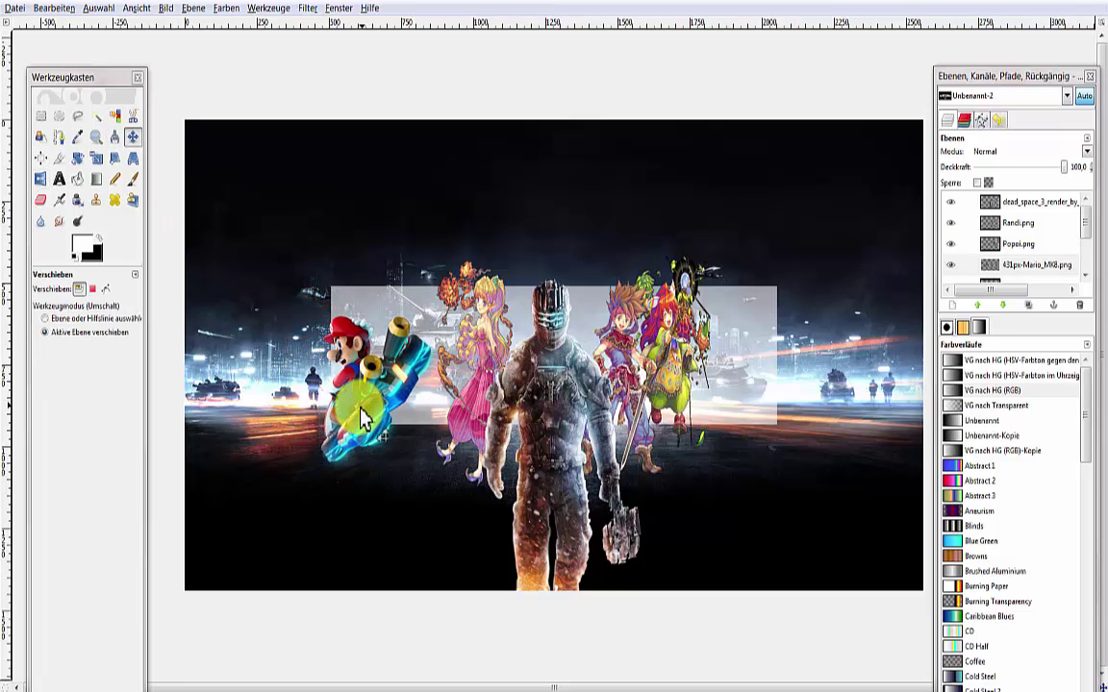
pyautogui.moveTo(331, 390); pyautogui.dragTo(358, 424)
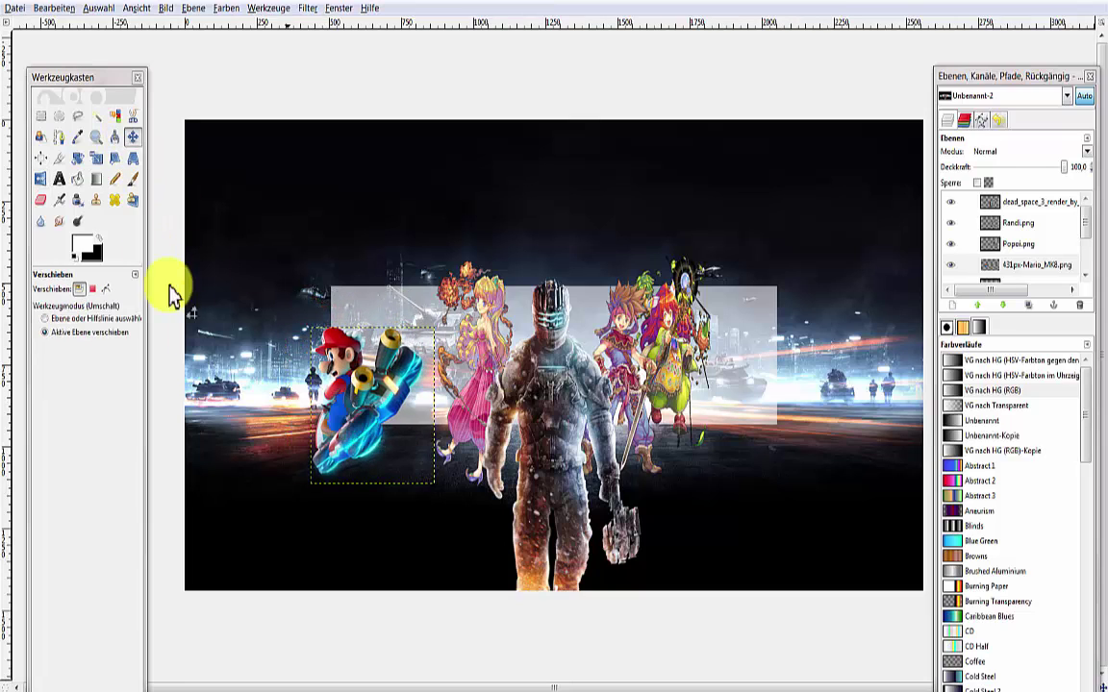
pyautogui.click(81, 162)
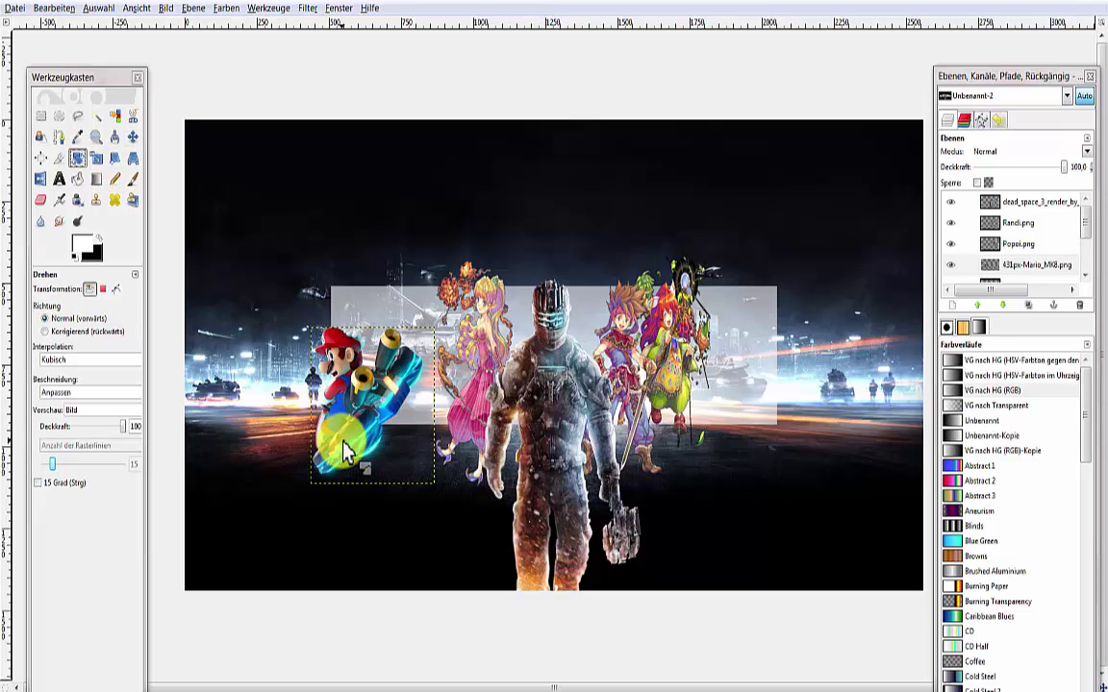
# Rotate the Mario kart 30.11°, move it lower-right, and stack its layer below Primm.
pyautogui.moveTo(318, 451)
pyautogui.mouseDown()
pyautogui.moveTo(356, 462)
pyautogui.moveTo(338, 452)
pyautogui.mouseUp()
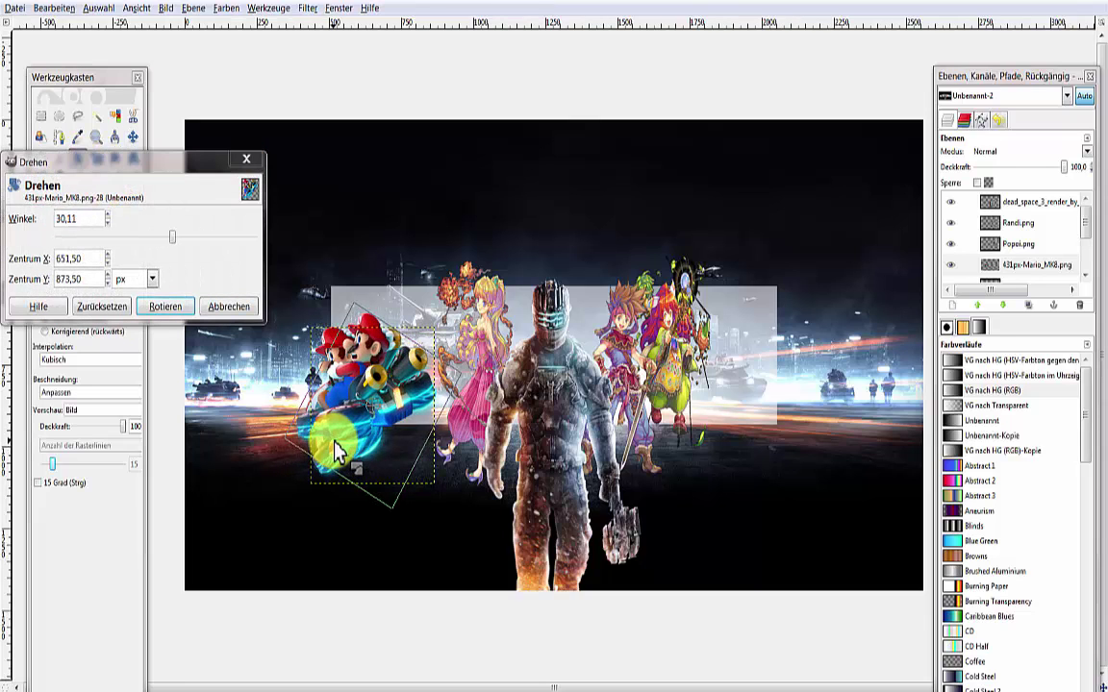
pyautogui.click(182, 313)
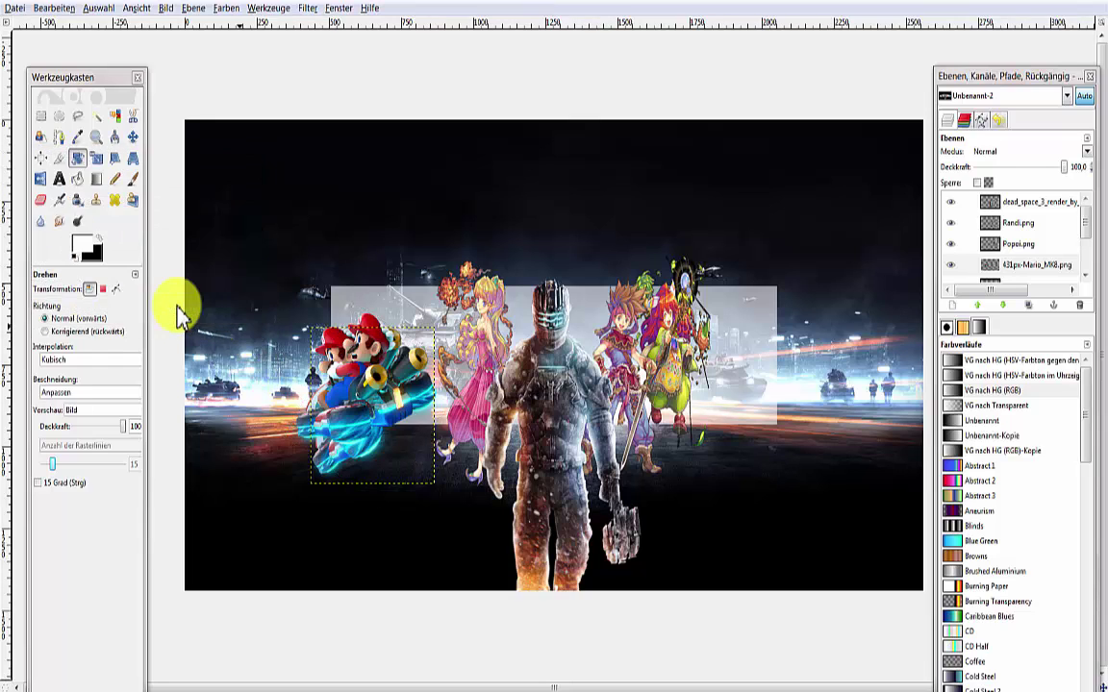
pyautogui.click(133, 140)
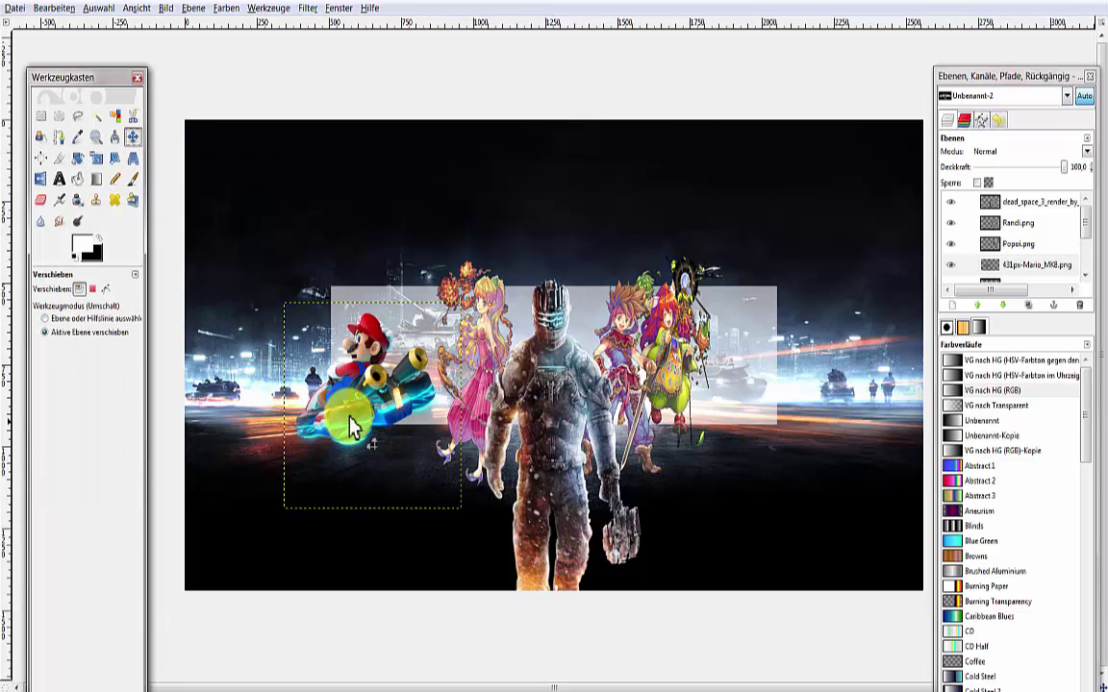
pyautogui.moveTo(354, 425); pyautogui.dragTo(377, 448)
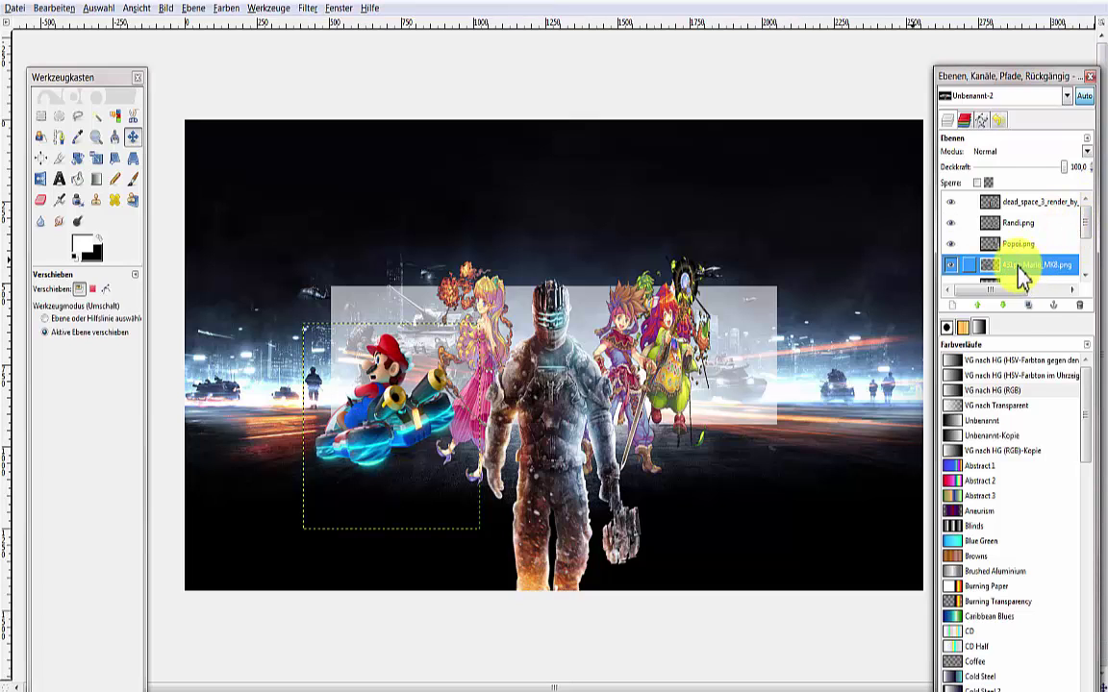
pyautogui.click(1003, 308)
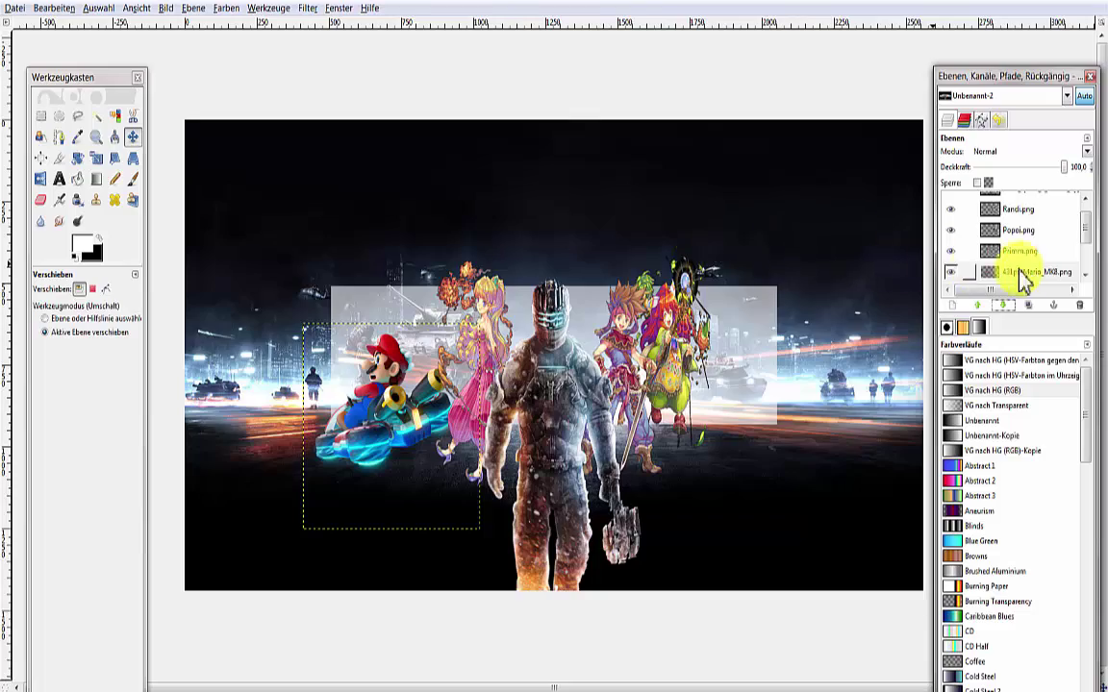
pyautogui.scroll(-2, 1021, 274)
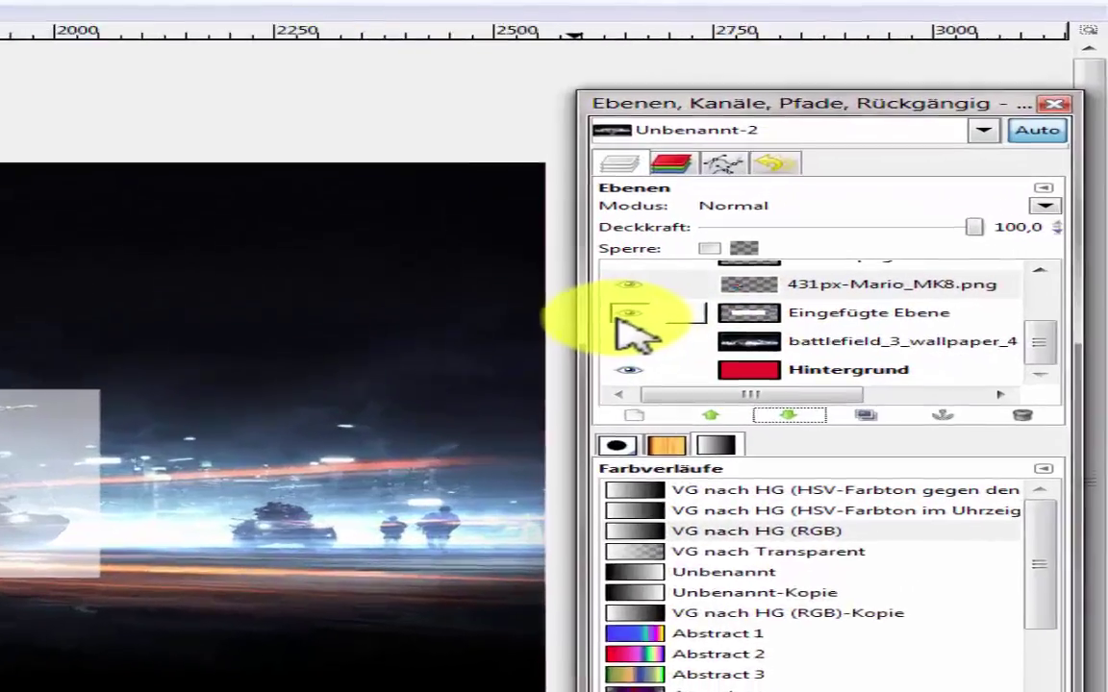
pyautogui.click(919, 218)
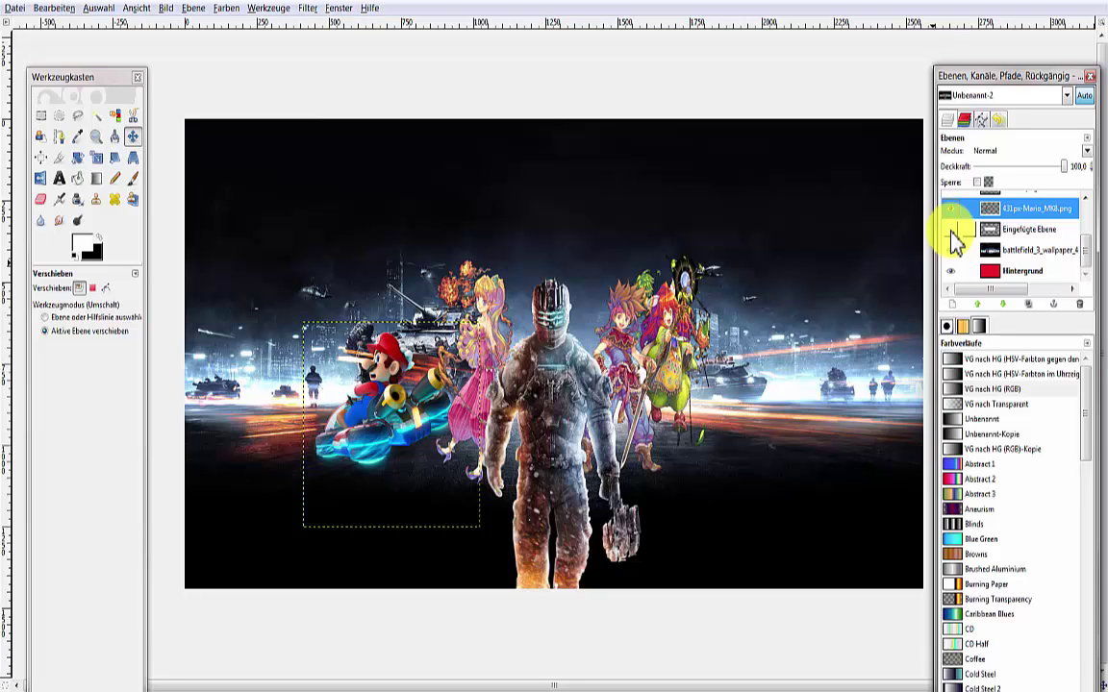
pyautogui.click(951, 230)
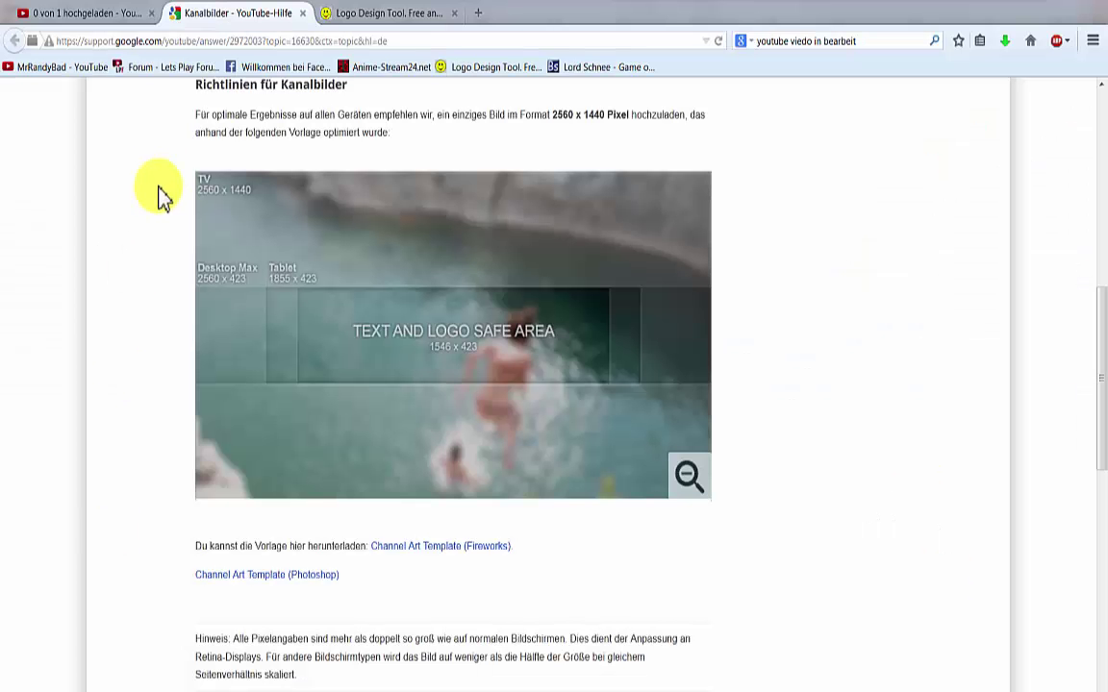
# Switch to the Logo Design Tool page with the channel-name logo on a transparent background.
pyautogui.click(395, 15)
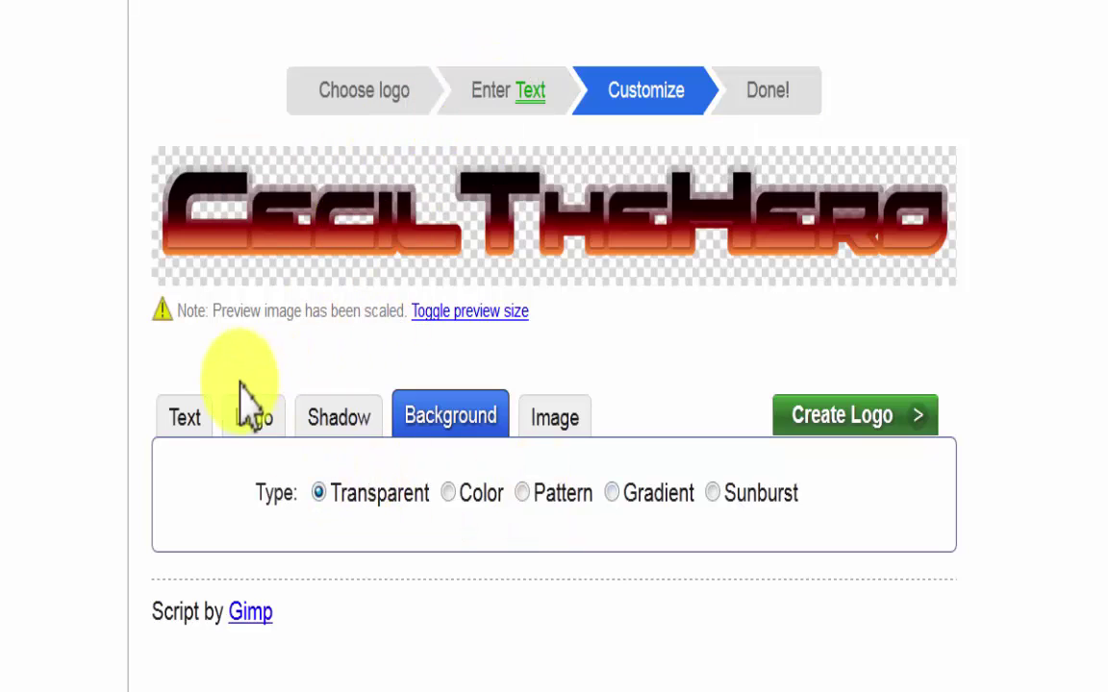
# Set the Red Rocket logo text to font size 141 and expand the Advanced text options.
pyautogui.click(184, 420)
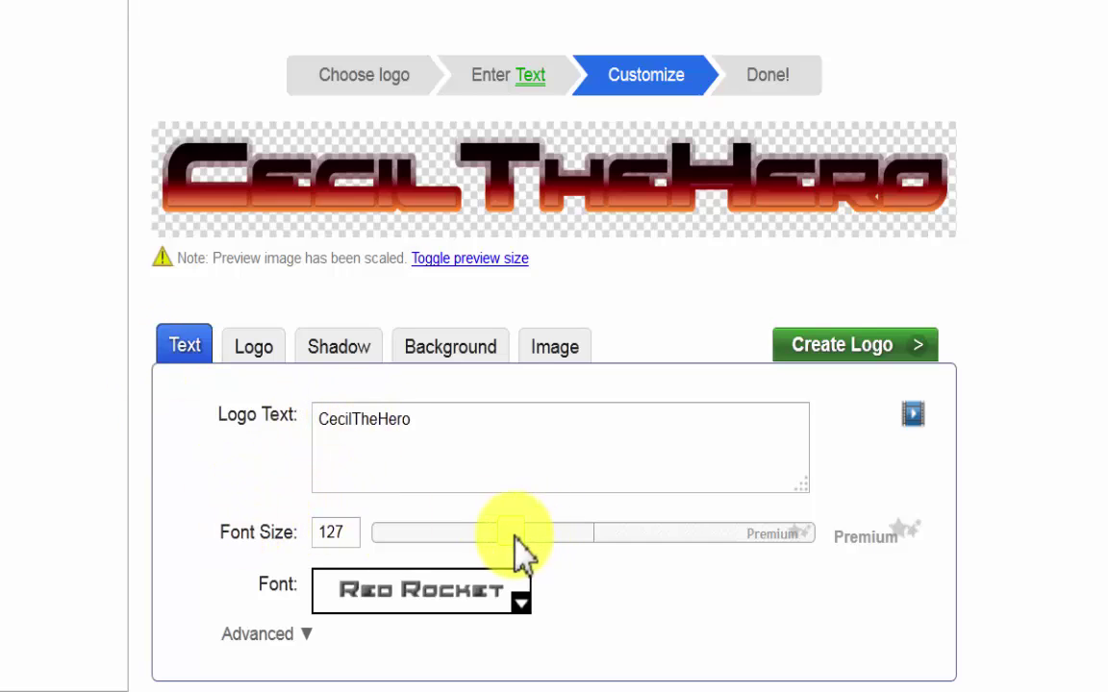
pyautogui.moveTo(528, 534); pyautogui.dragTo(531, 531)
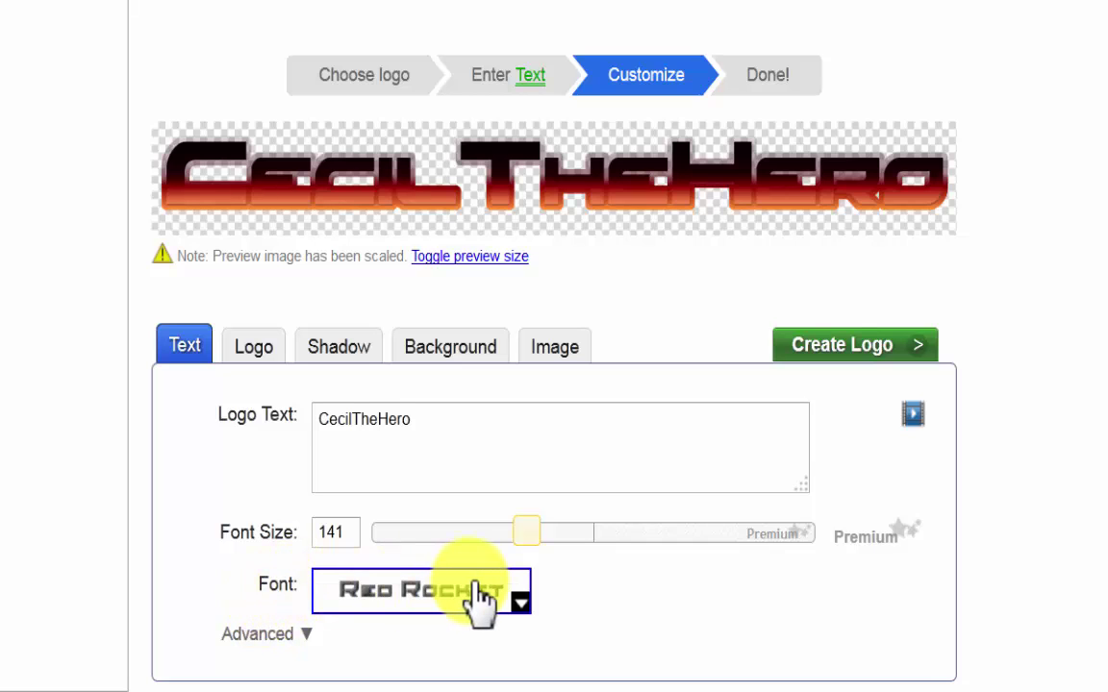
pyautogui.click(305, 637)
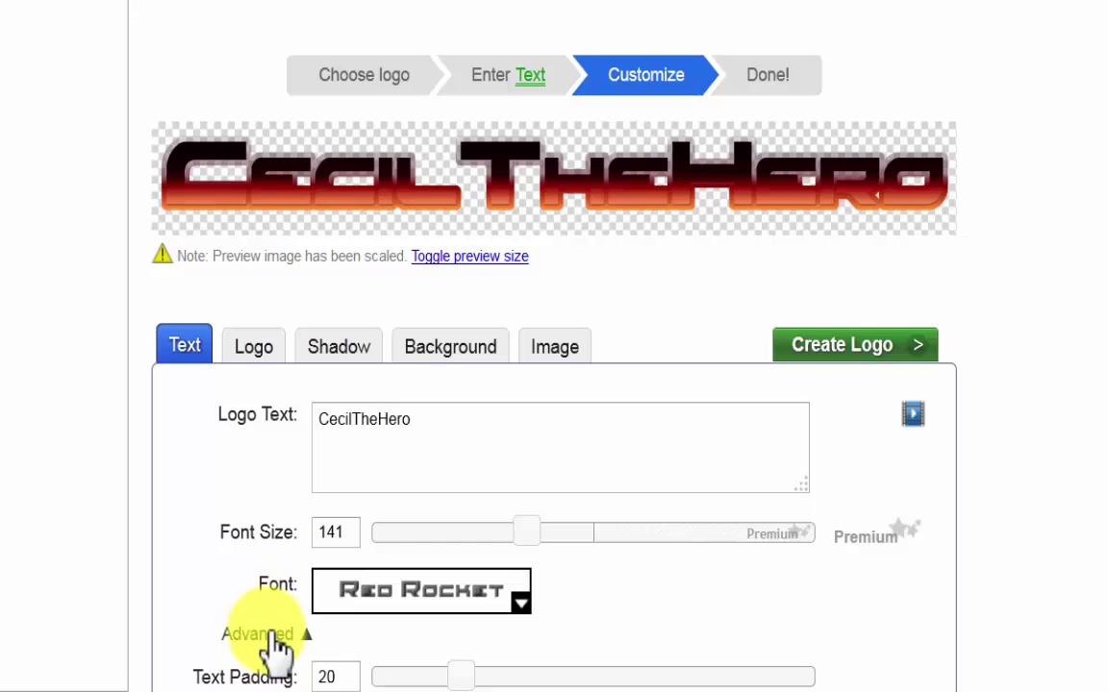
pyautogui.scroll(-5, 519, 665)
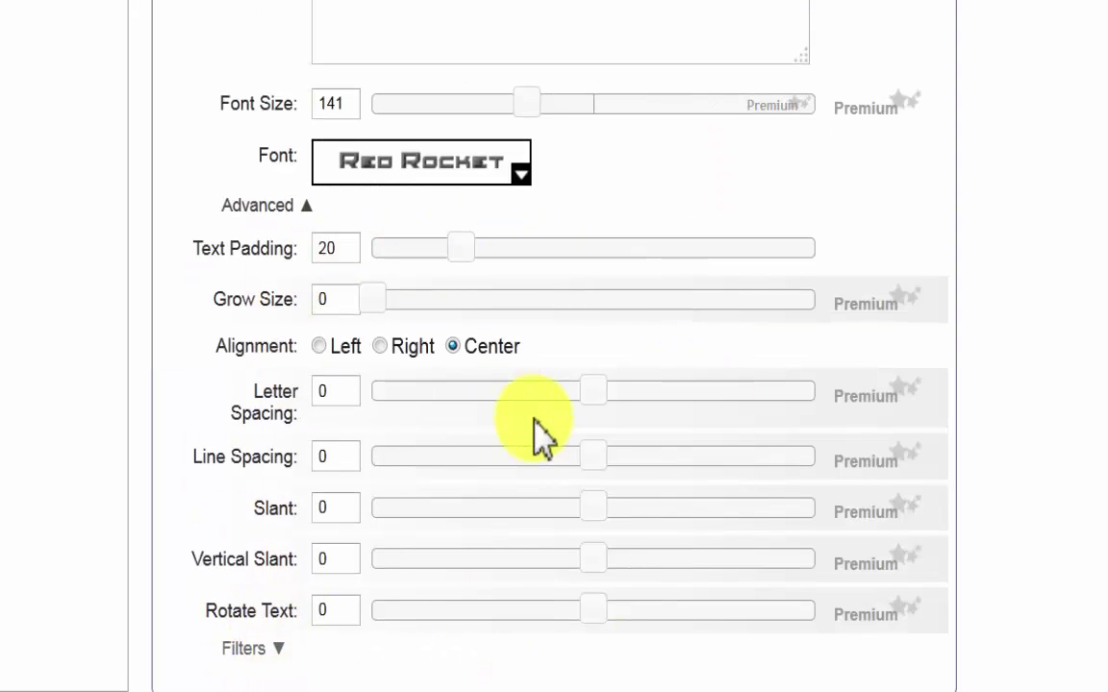
pyautogui.scroll(3, 458, 601)
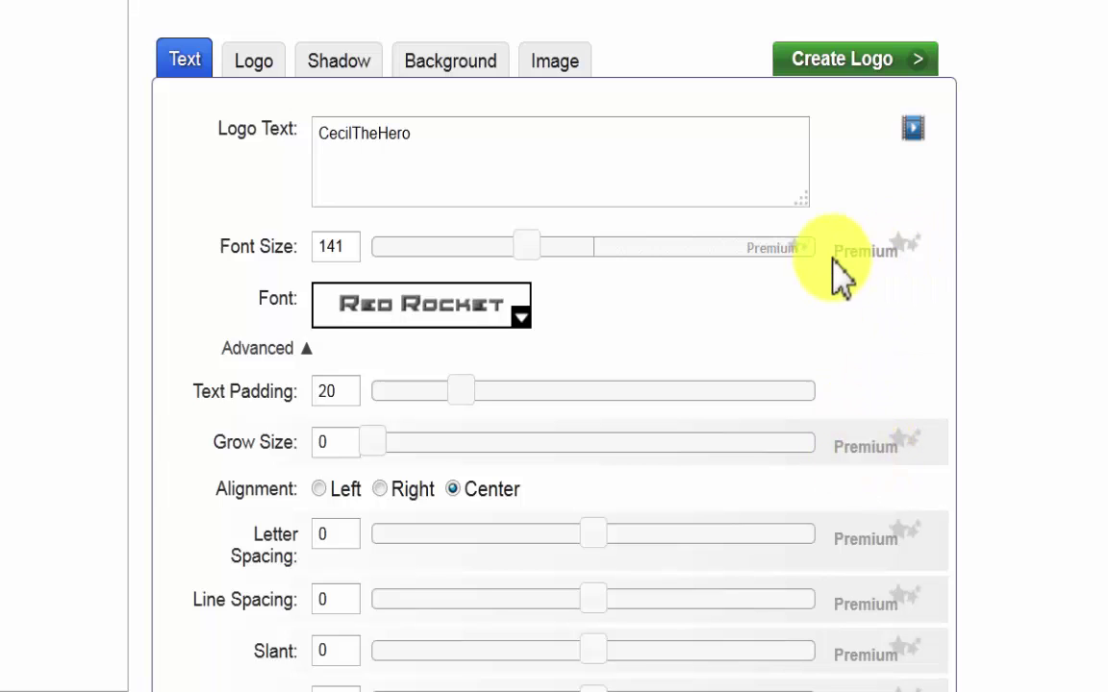
pyautogui.scroll(-5, 861, 637)
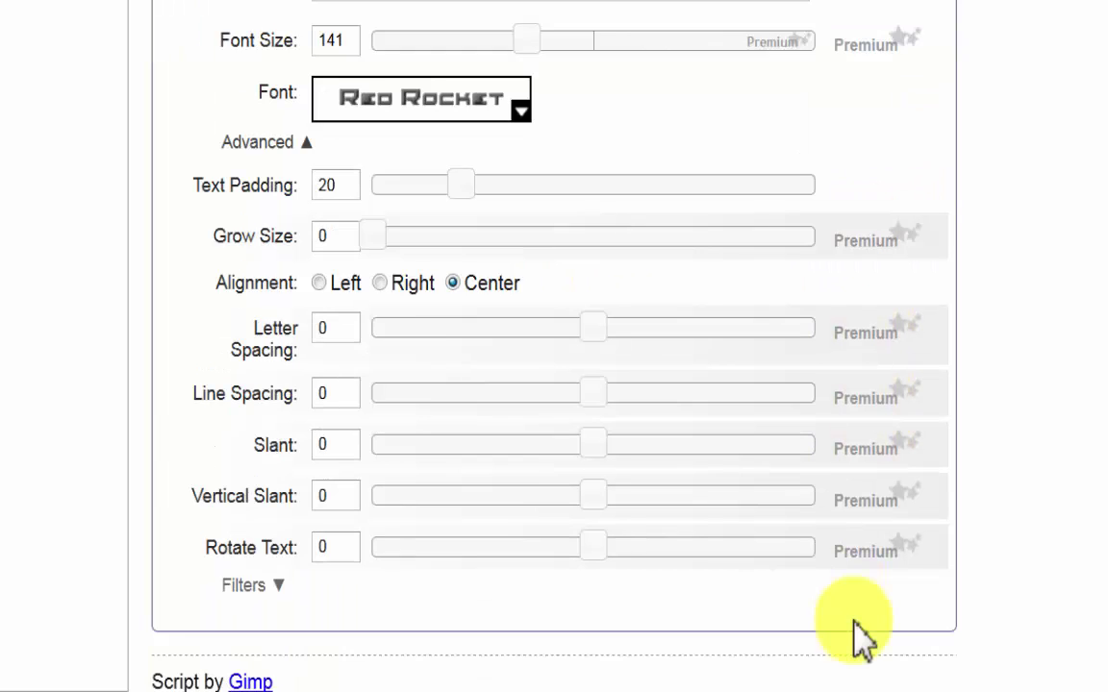
pyautogui.scroll(5, 846, 625)
pyautogui.scroll(3, 774, 553)
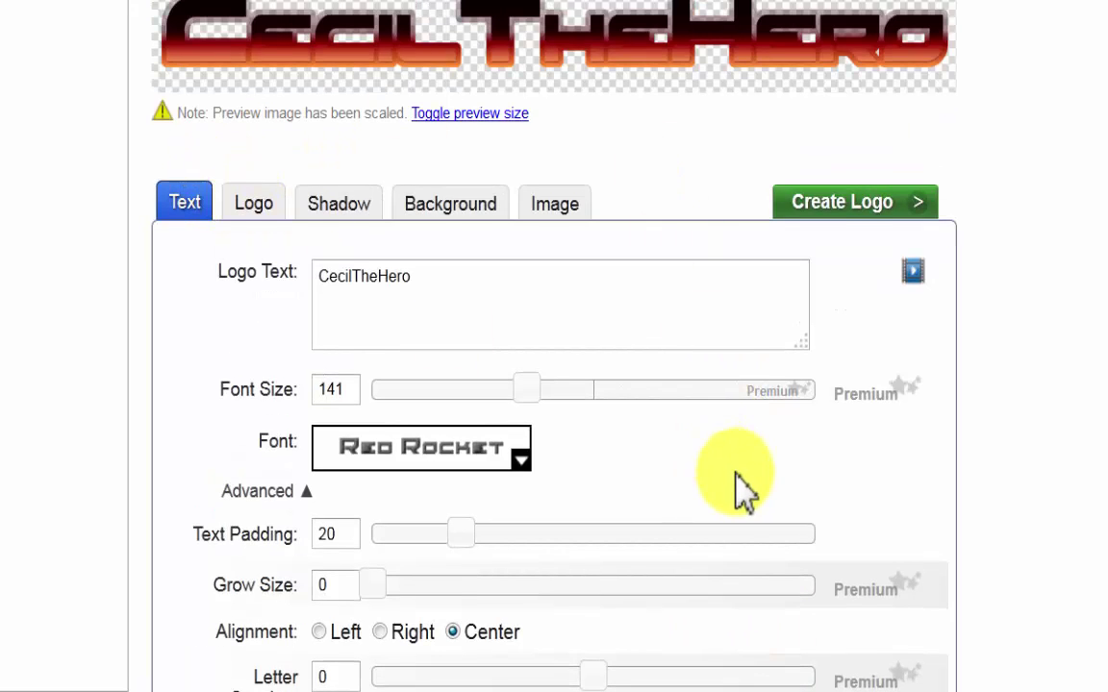
pyautogui.scroll(-3, 736, 488)
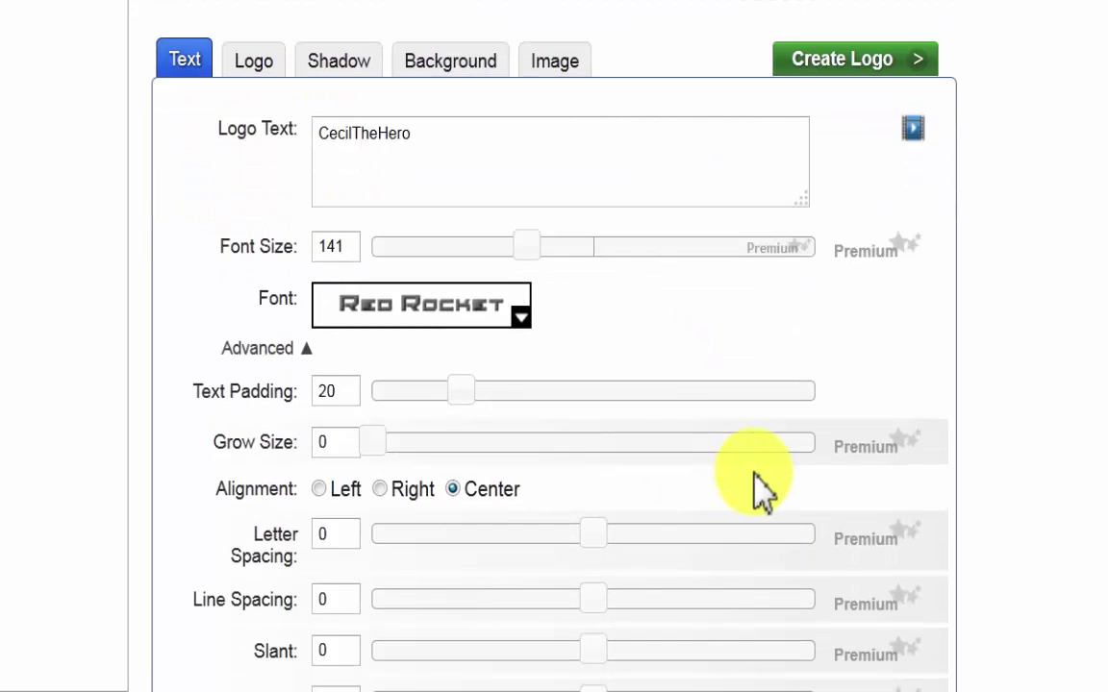
# Try drop shadow and reflection, remove the logo shadow, and set a transparent background.
pyautogui.click(257, 62)
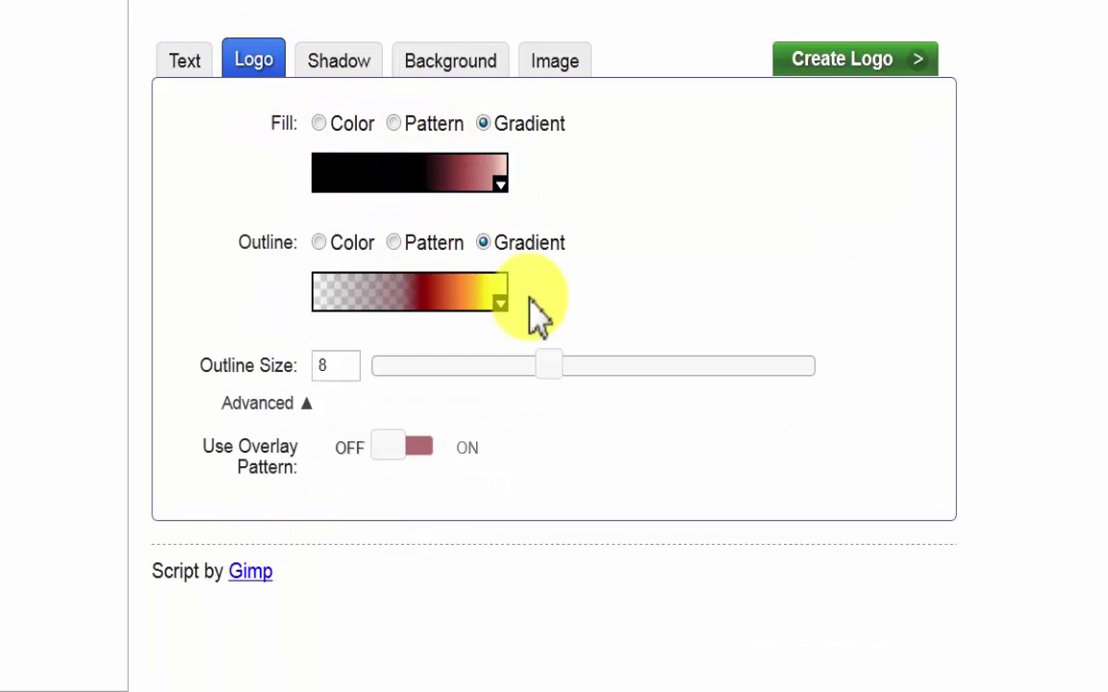
pyautogui.scroll(3, 603, 509)
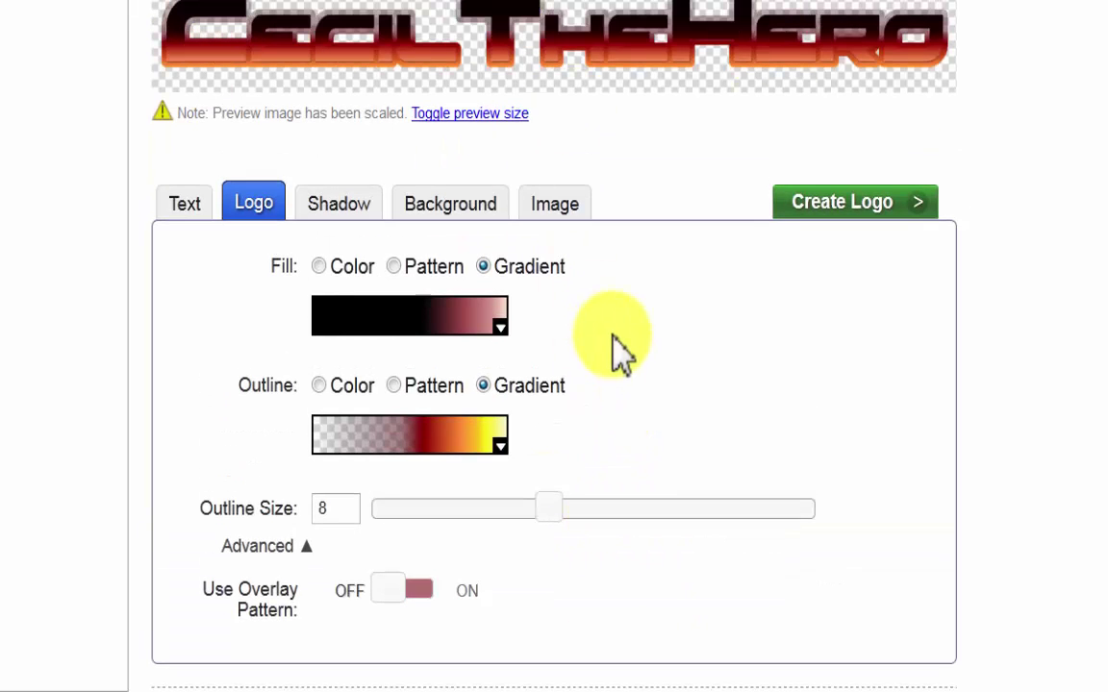
pyautogui.click(343, 212)
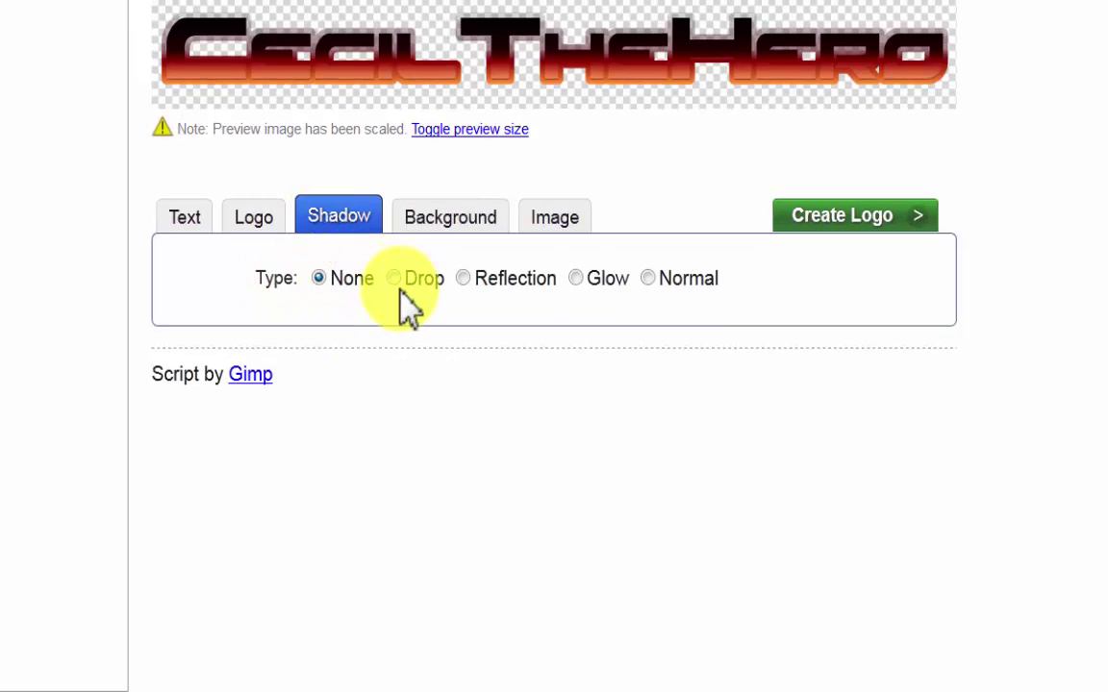
pyautogui.click(396, 288)
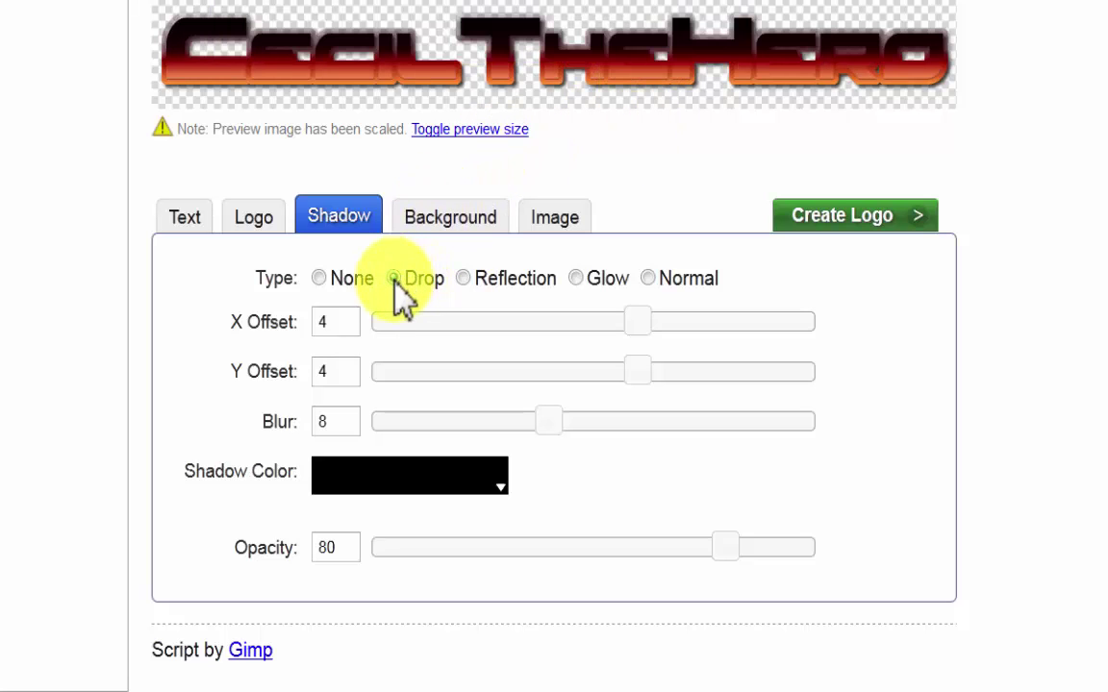
pyautogui.click(468, 278)
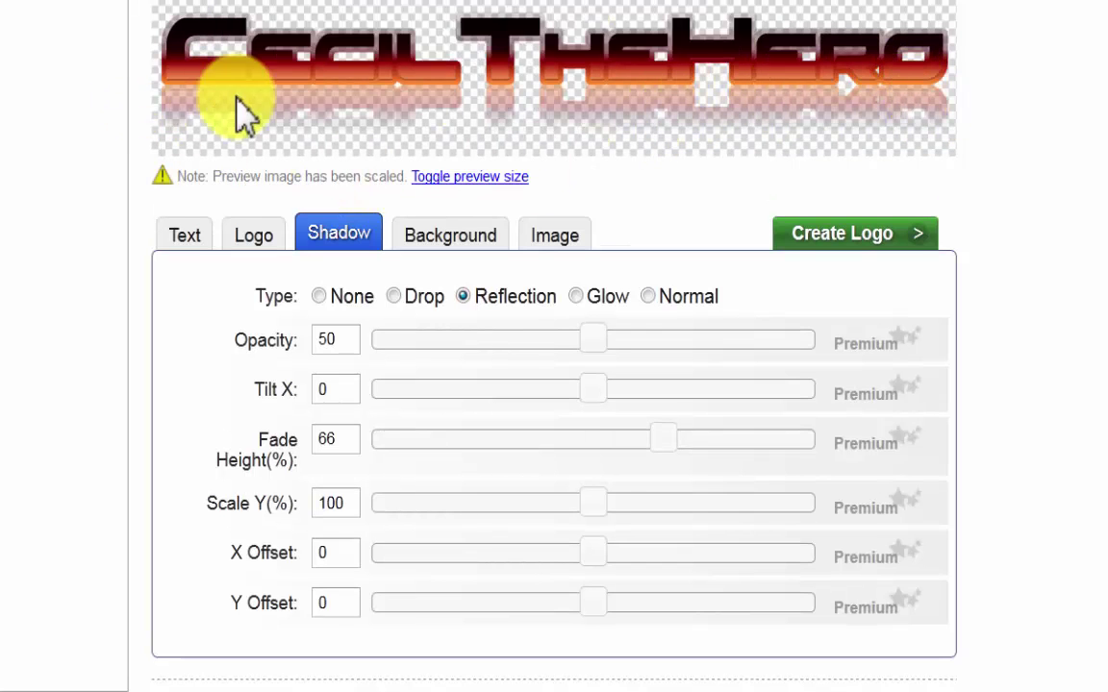
pyautogui.click(323, 296)
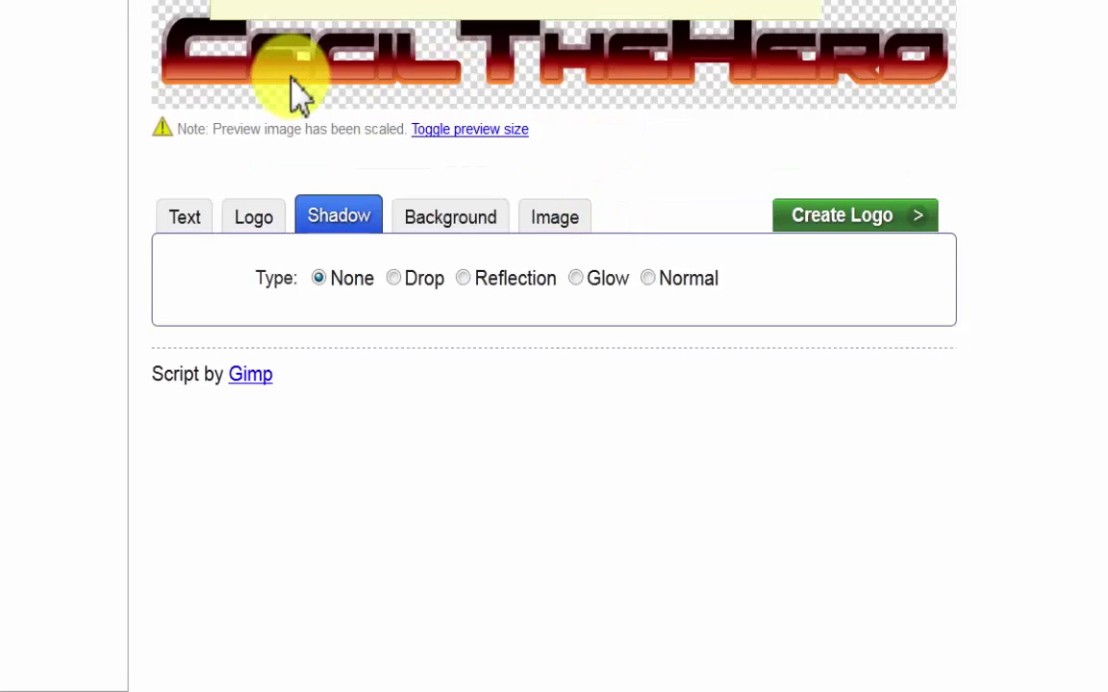
pyautogui.click(432, 223)
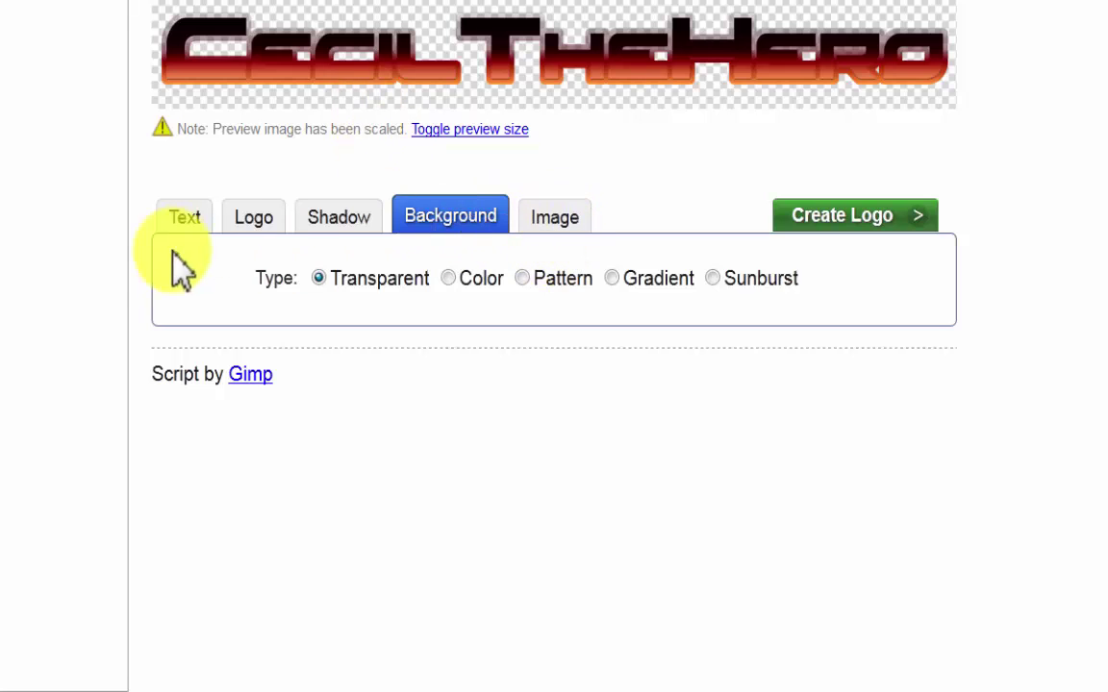
# Download the finished 1291×163 logo as a PNG under the free Personal Use licence.
pyautogui.click(555, 223)
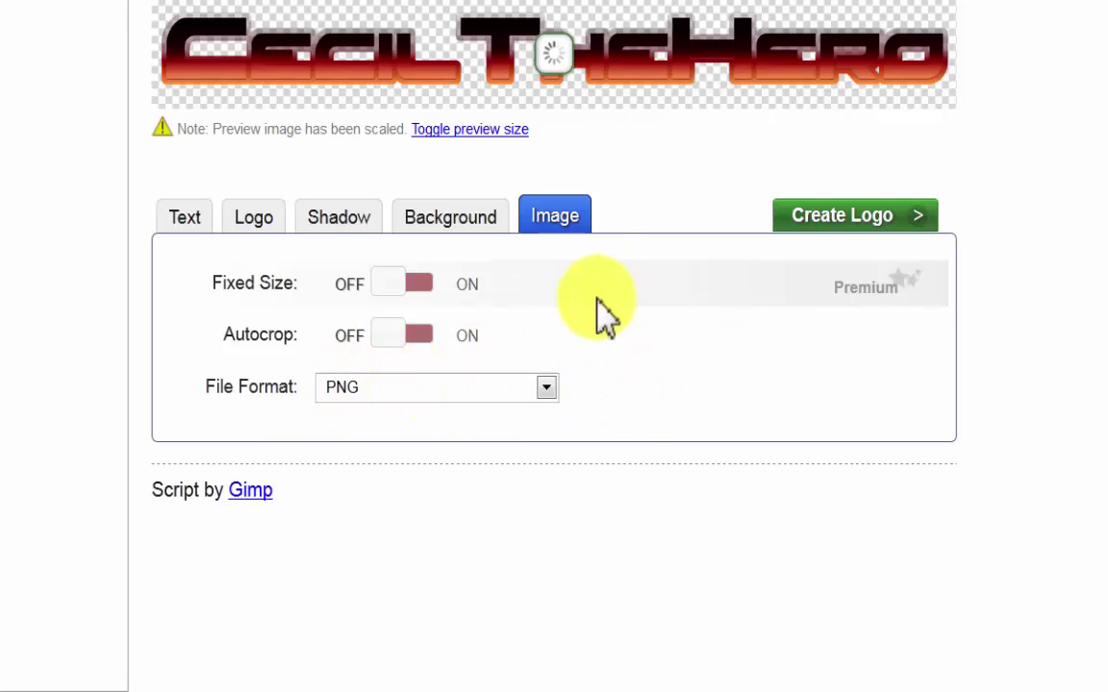
pyautogui.scroll(-1, 567, 375)
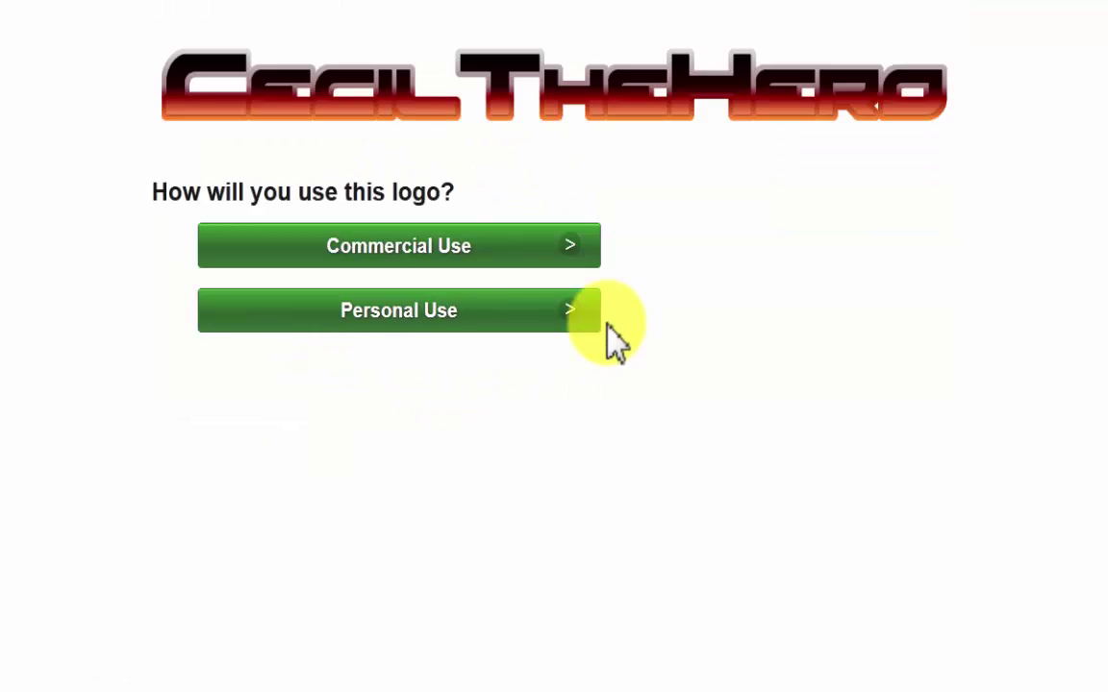
pyautogui.moveTo(398, 310)
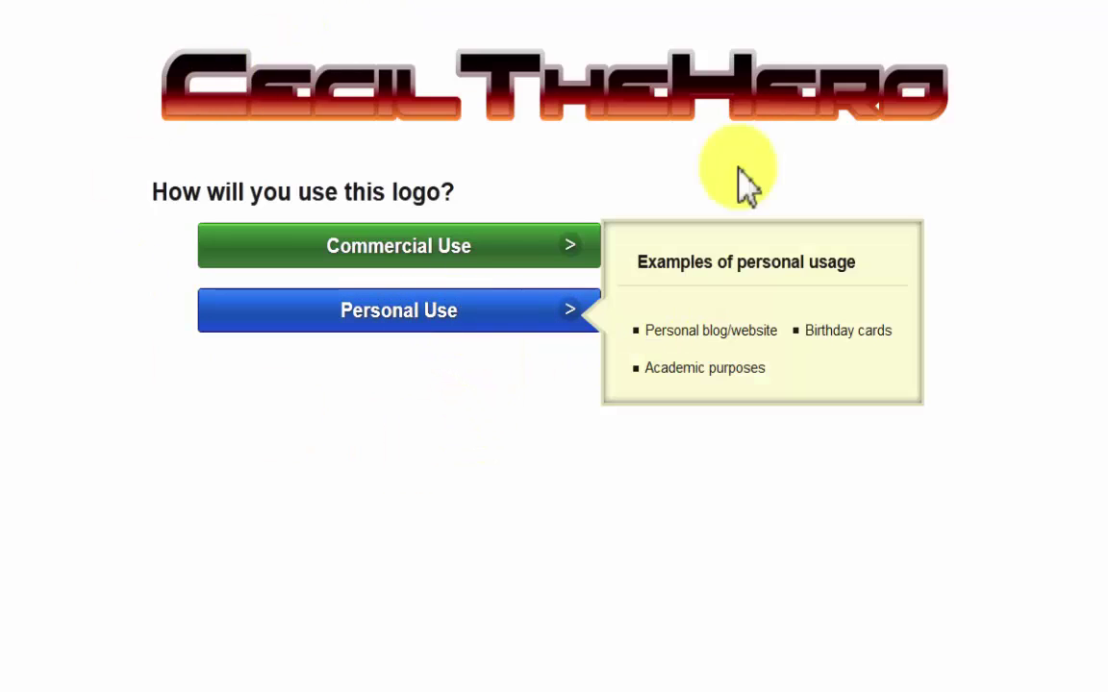
pyautogui.click(499, 341)
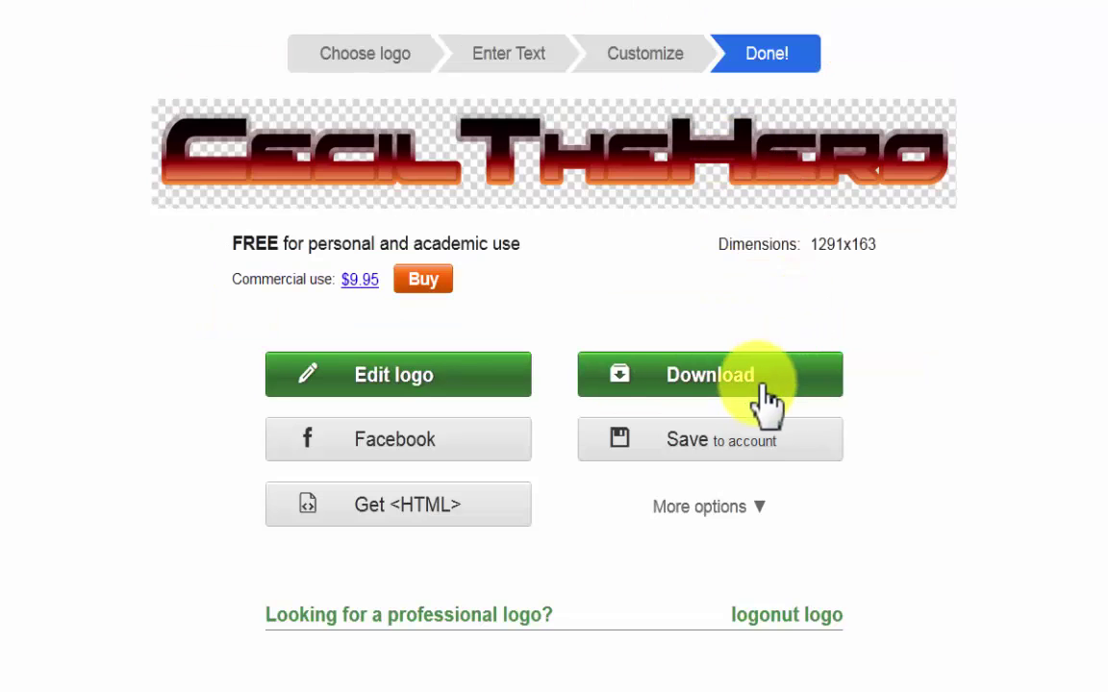
pyautogui.click(767, 400)
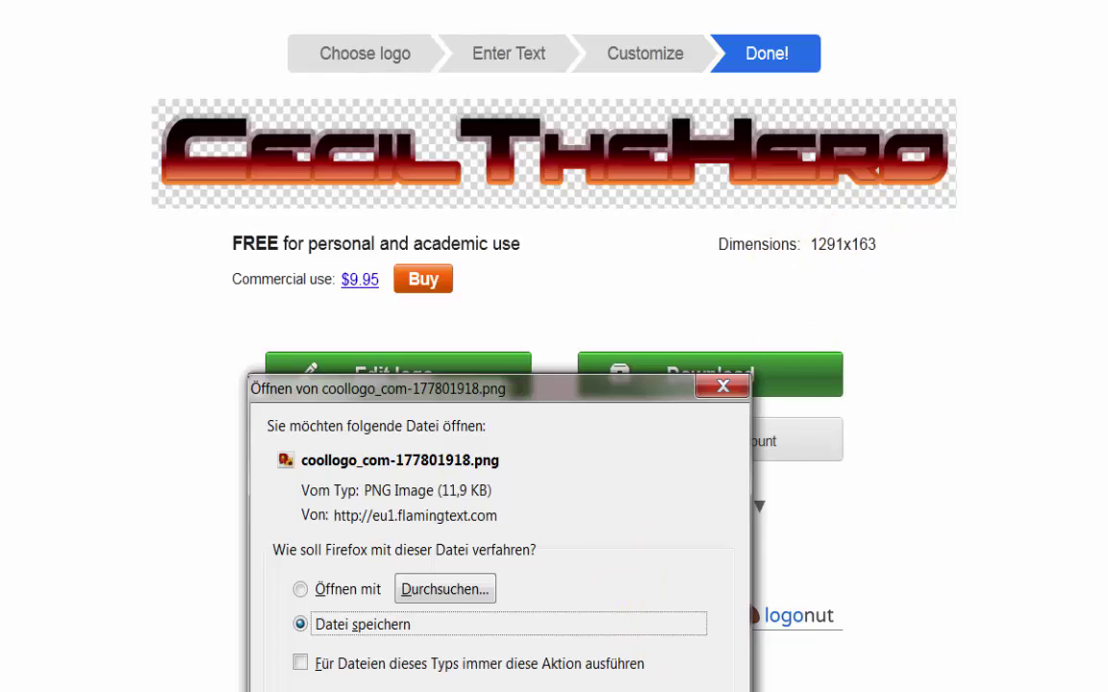
pyautogui.press('Return')
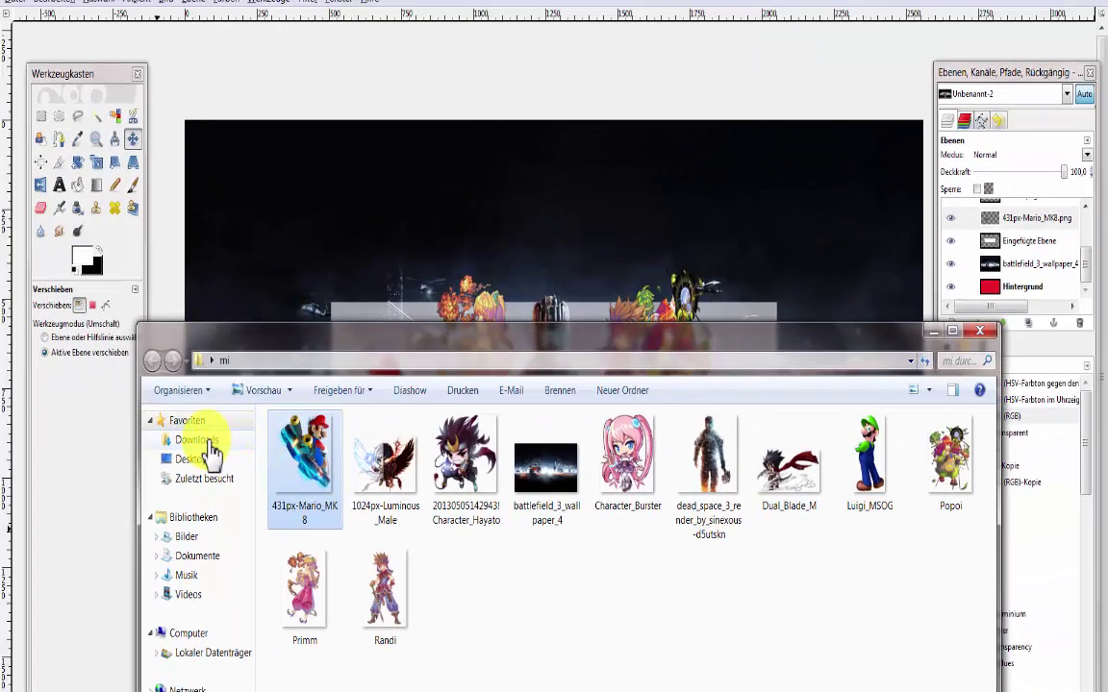
# Drag the coollogo PNG from Downloads onto the GIMP banner as a new layer.
pyautogui.click(197, 439)
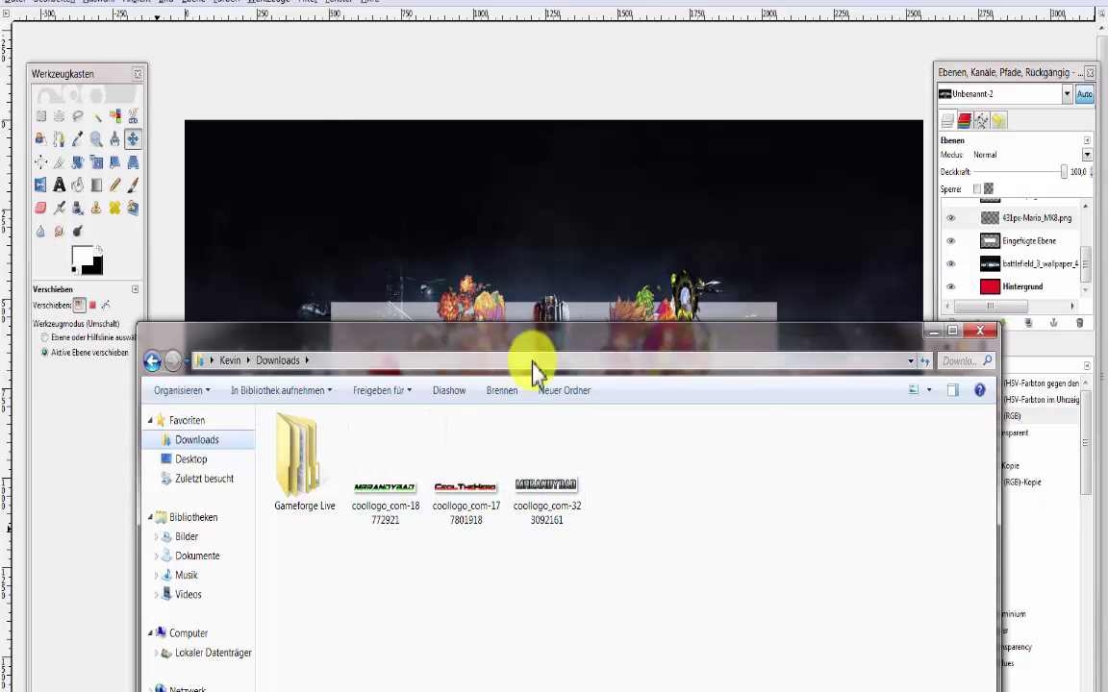
pyautogui.moveTo(532, 339); pyautogui.dragTo(548, 411)
pyautogui.moveTo(490, 552)
pyautogui.mouseDown()
pyautogui.moveTo(534, 351)
pyautogui.moveTo(470, 633)
pyautogui.mouseUp()
pyautogui.moveTo(486, 549); pyautogui.dragTo(519, 373)
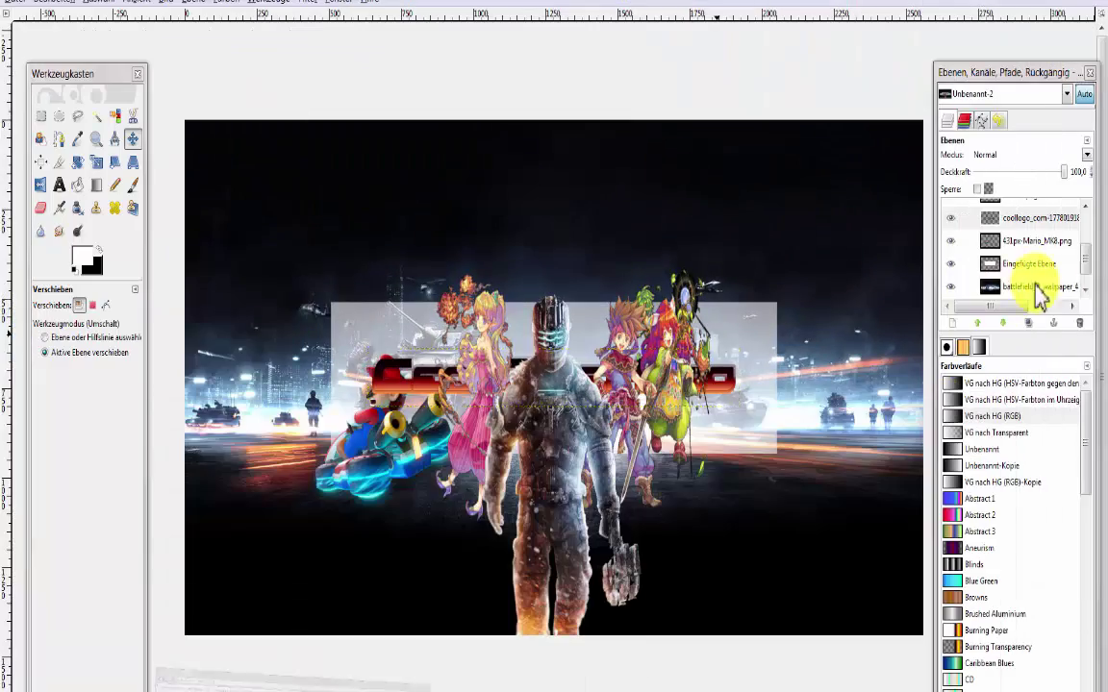
# Raise the coollogo layer to the top of the stack and move it lower on the banner.
pyautogui.scroll(3, 1046, 269)
pyautogui.scroll(-2, 1046, 272)
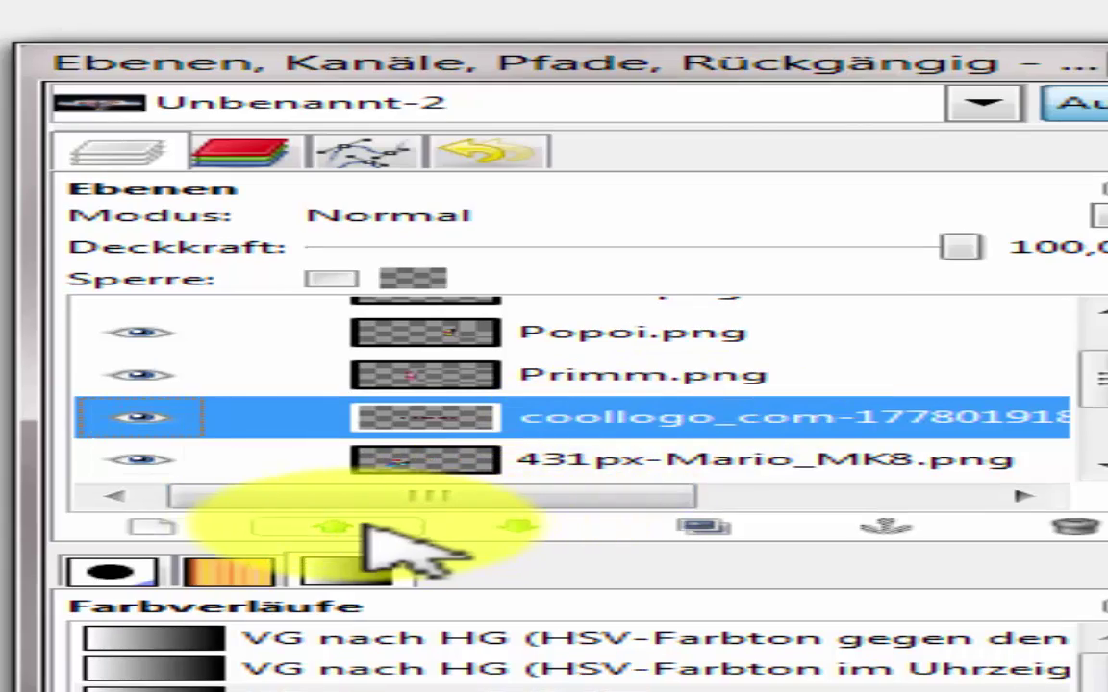
pyautogui.click(364, 527)
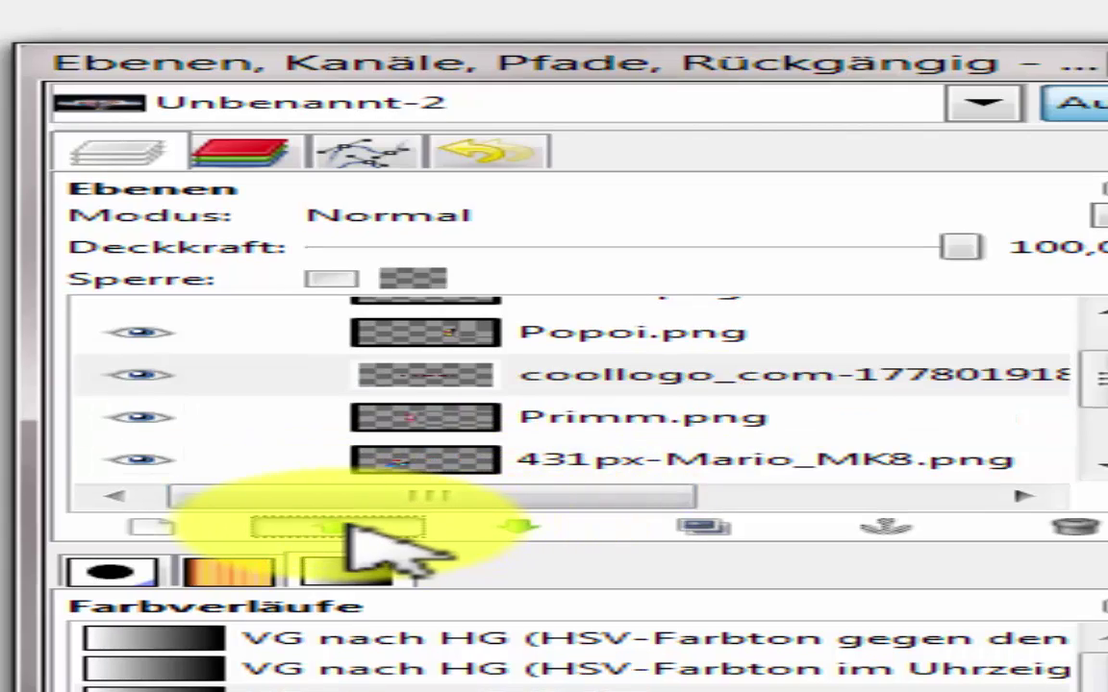
pyautogui.click(356, 527)
pyautogui.click(356, 527)
pyautogui.click(352, 527)
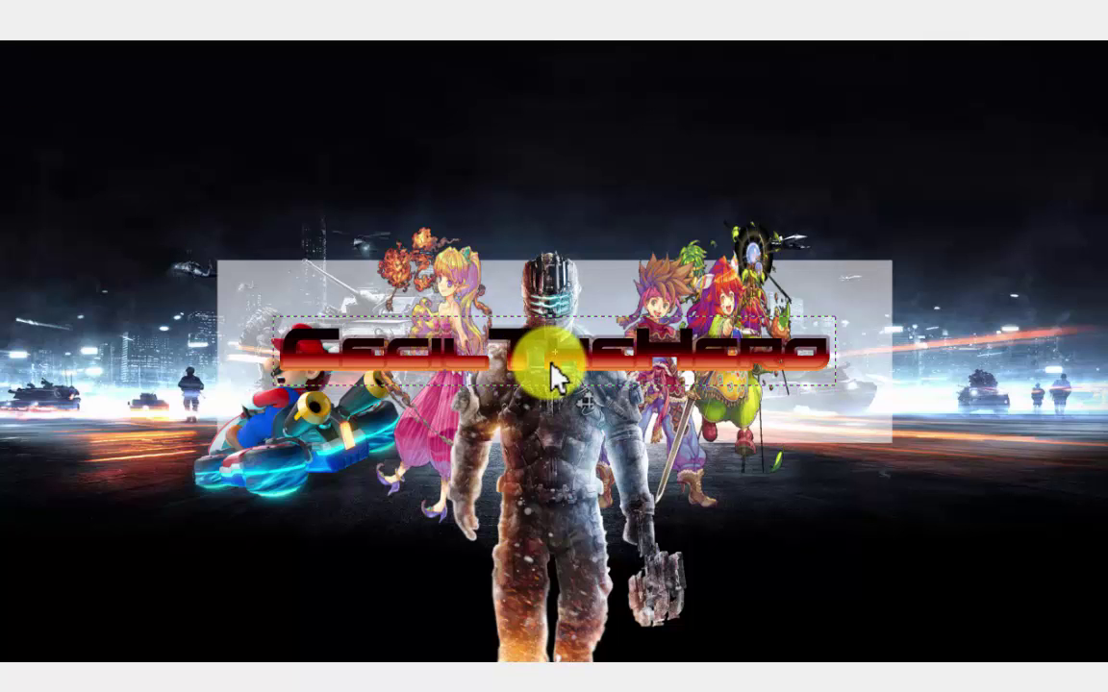
pyautogui.moveTo(553, 377); pyautogui.dragTo(561, 438)
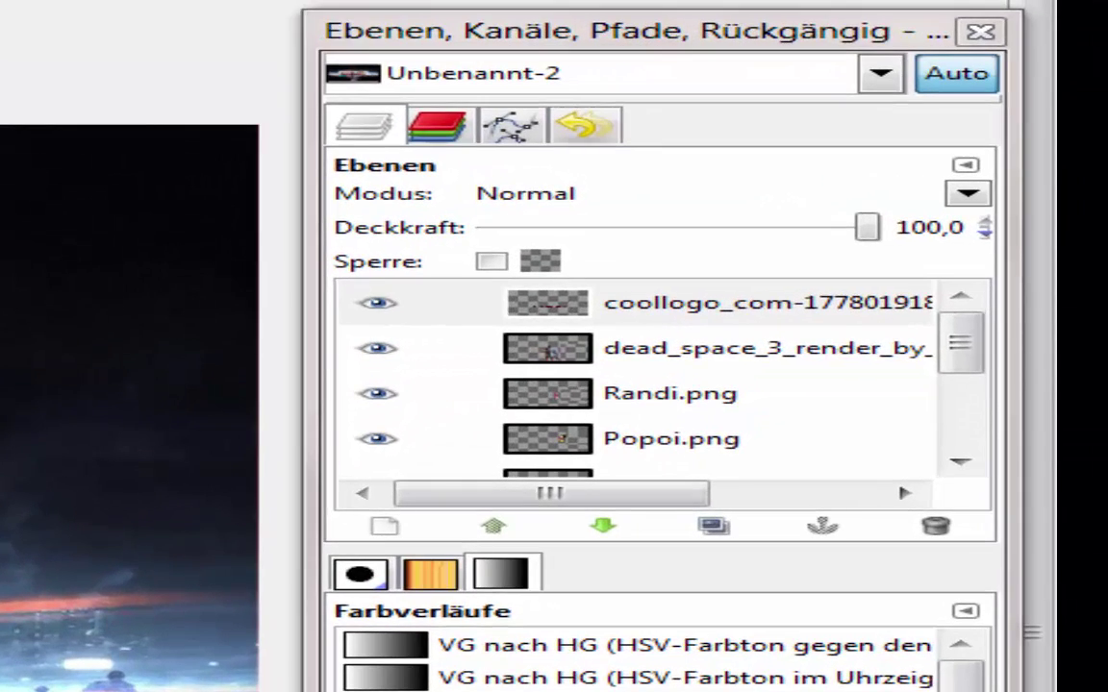
# Hide the translucent white Eingefügte Ebene layer.
pyautogui.scroll(-2, 807, 365)
pyautogui.scroll(-3, 847, 408)
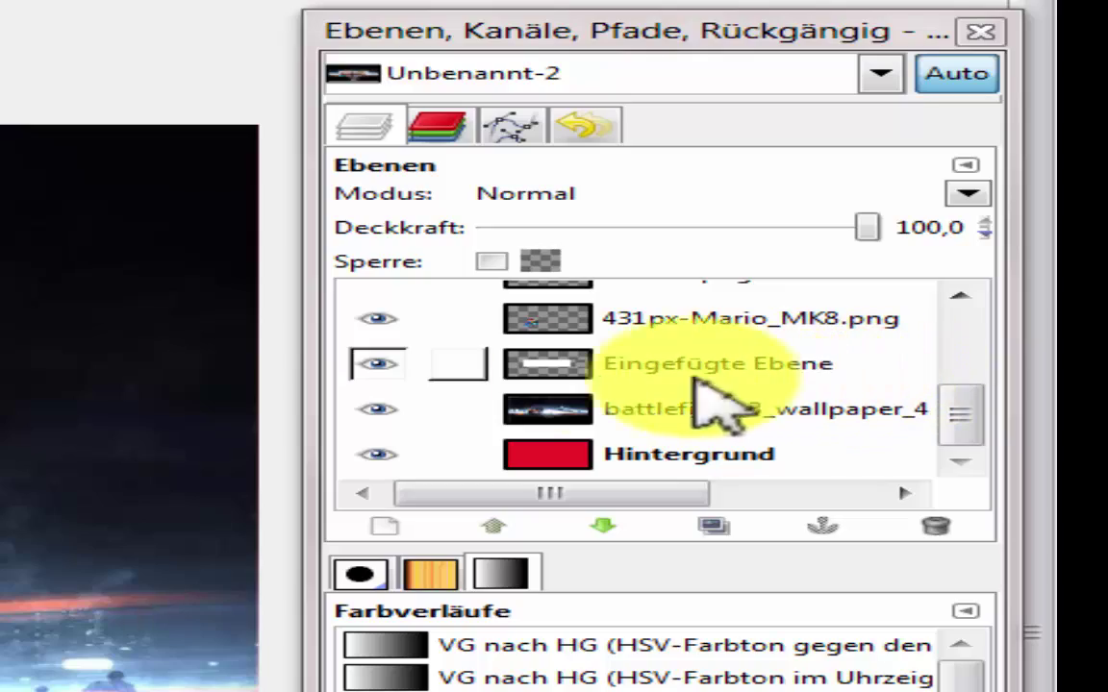
pyautogui.click(376, 363)
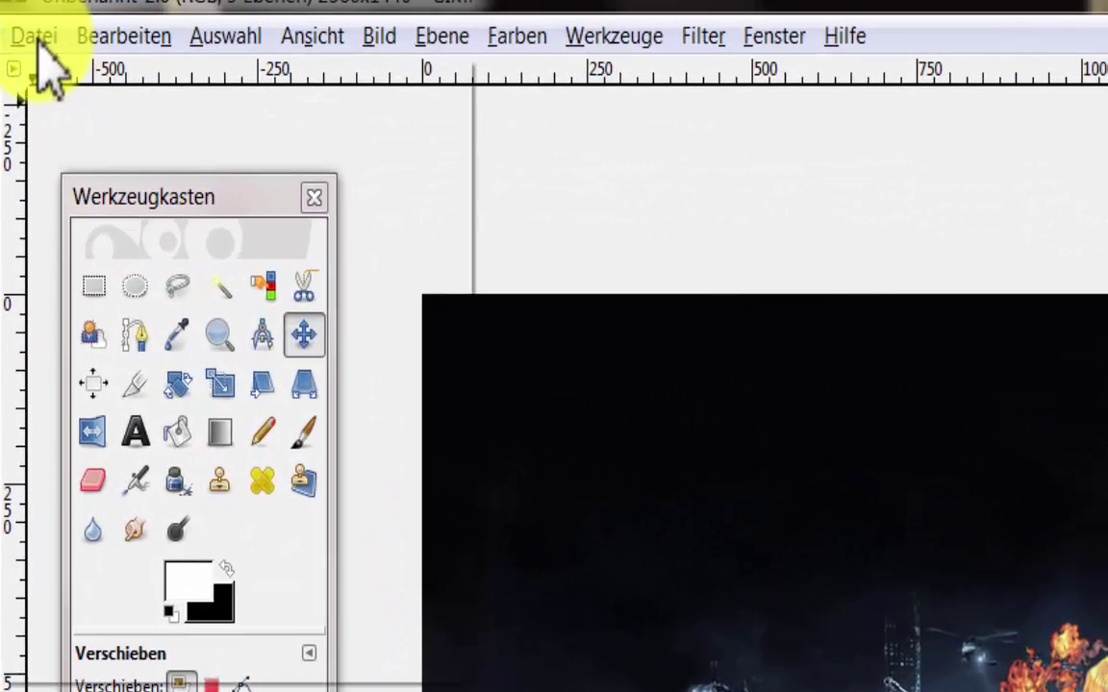
pyautogui.click(35, 36)
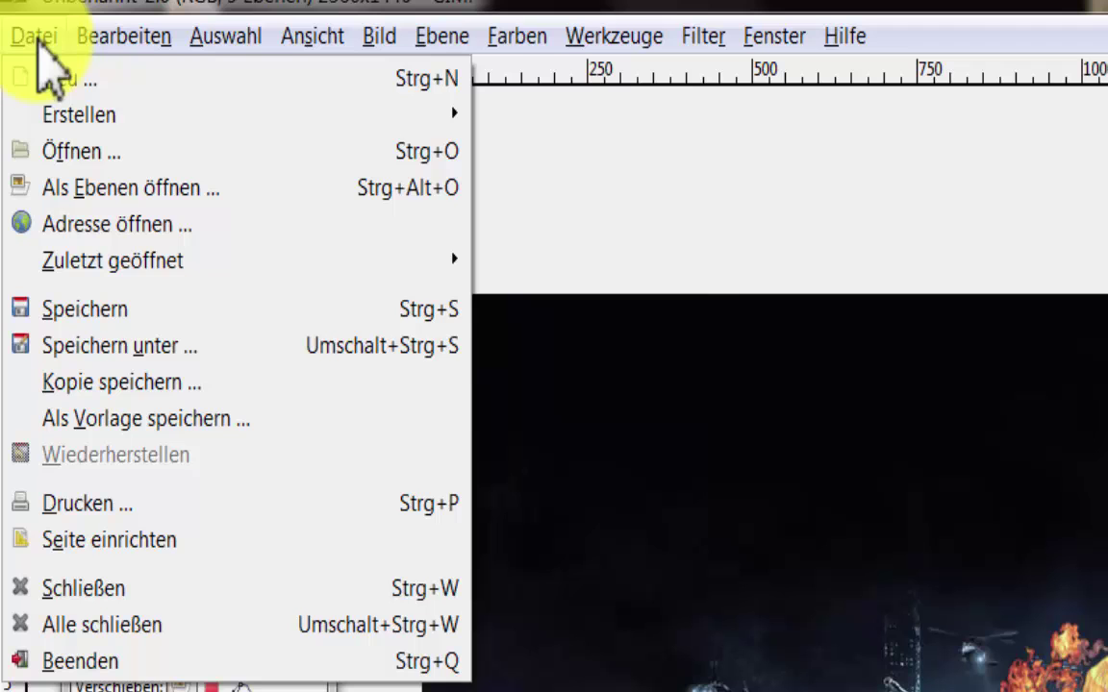
# Name the banner michi and choose JPEG-Bild as the file type.
pyautogui.click(159, 345)
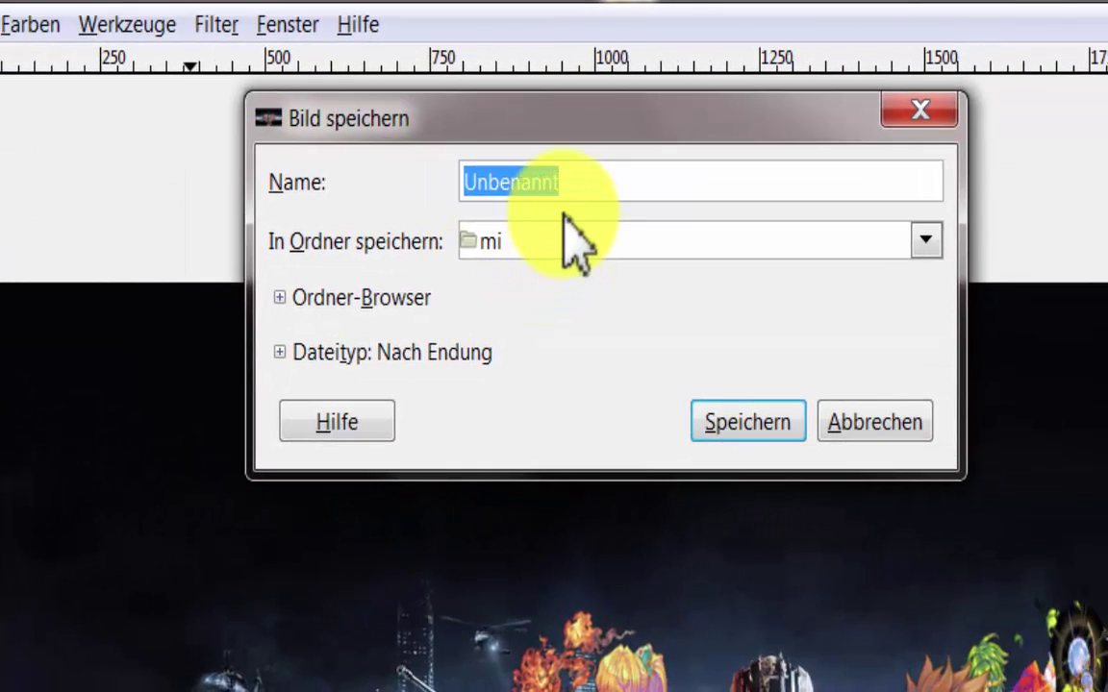
pyautogui.write('michi')
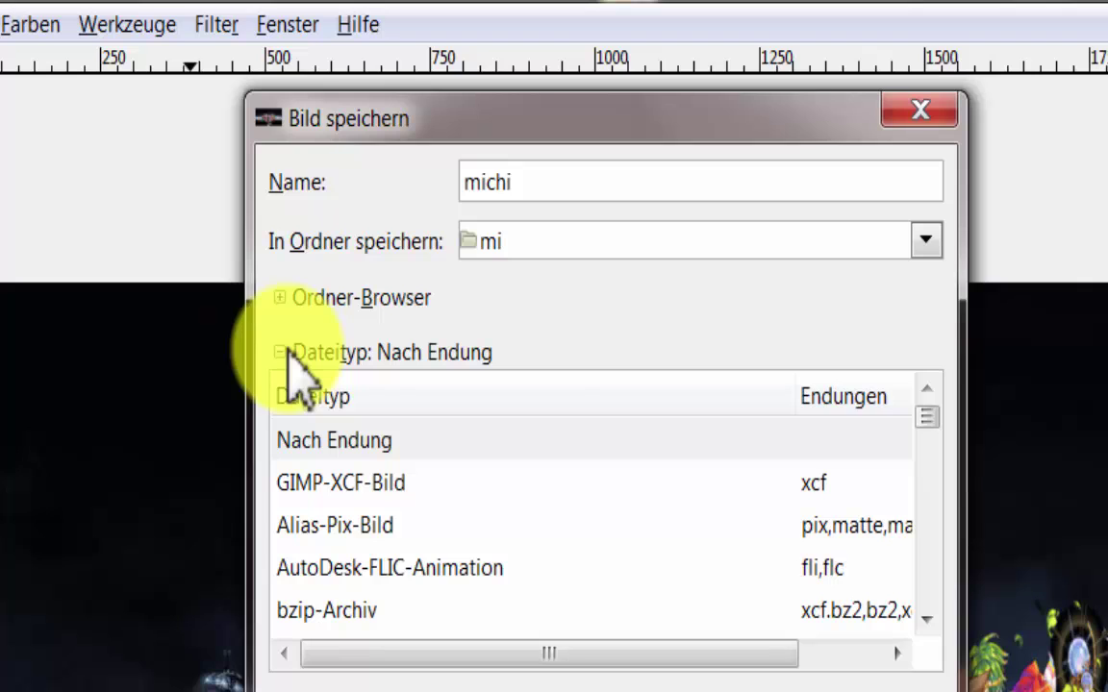
pyautogui.scroll(-1, 596, 529)
pyautogui.scroll(-1, 650, 565)
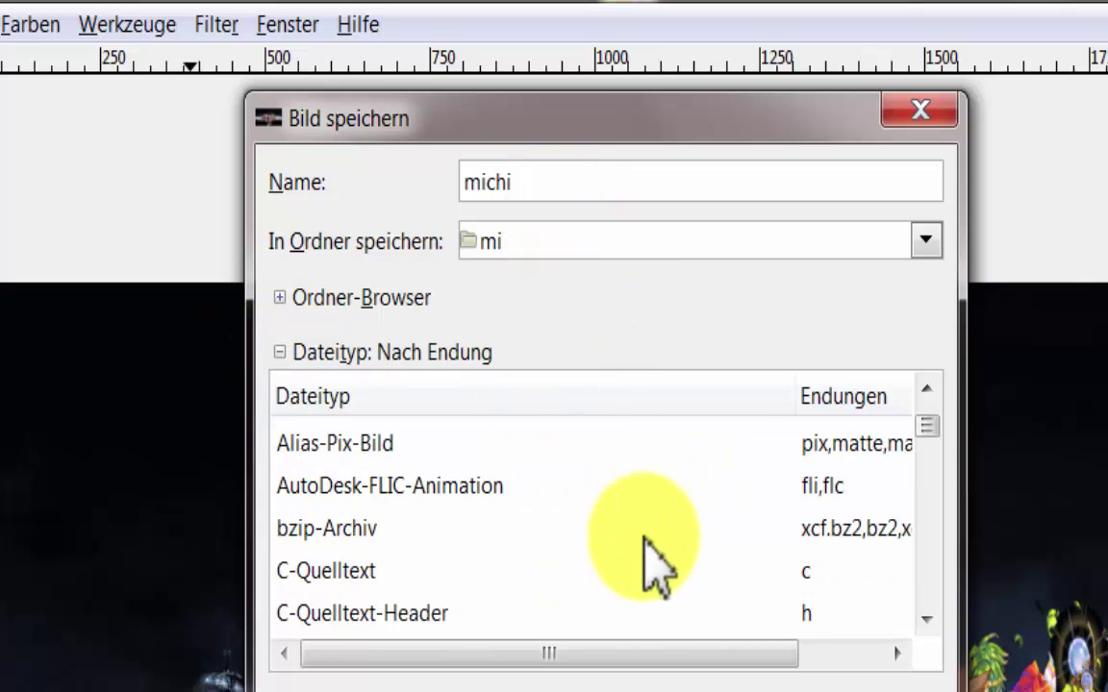
pyautogui.scroll(-2, 650, 566)
pyautogui.scroll(-2, 652, 567)
pyautogui.scroll(-4, 650, 565)
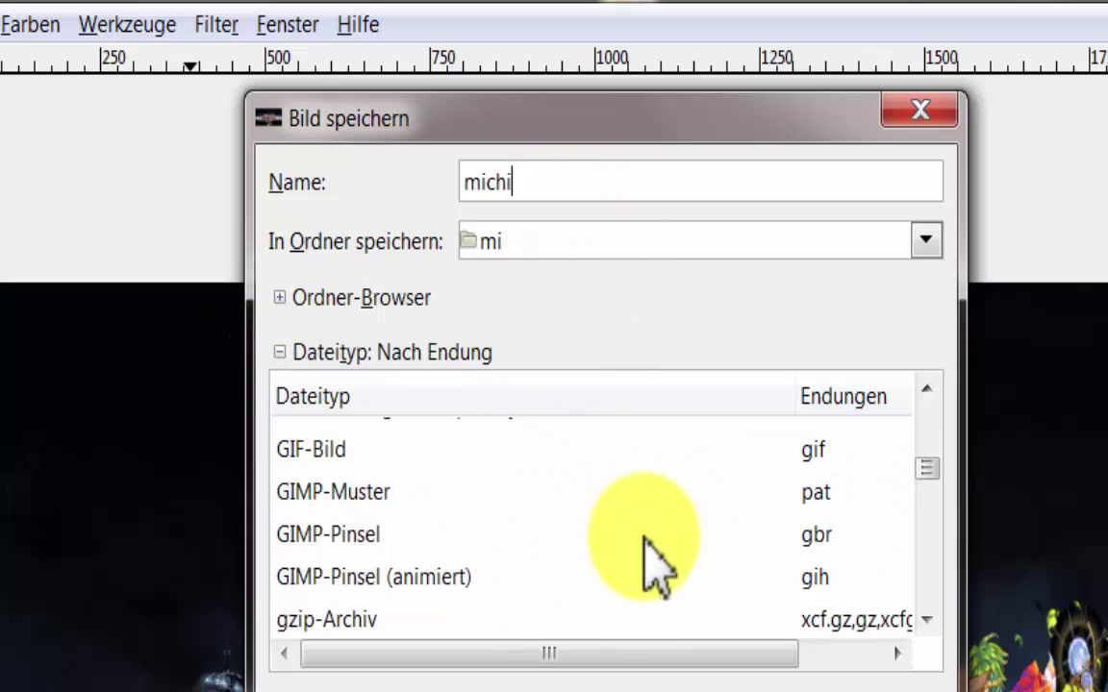
pyautogui.scroll(-3, 645, 558)
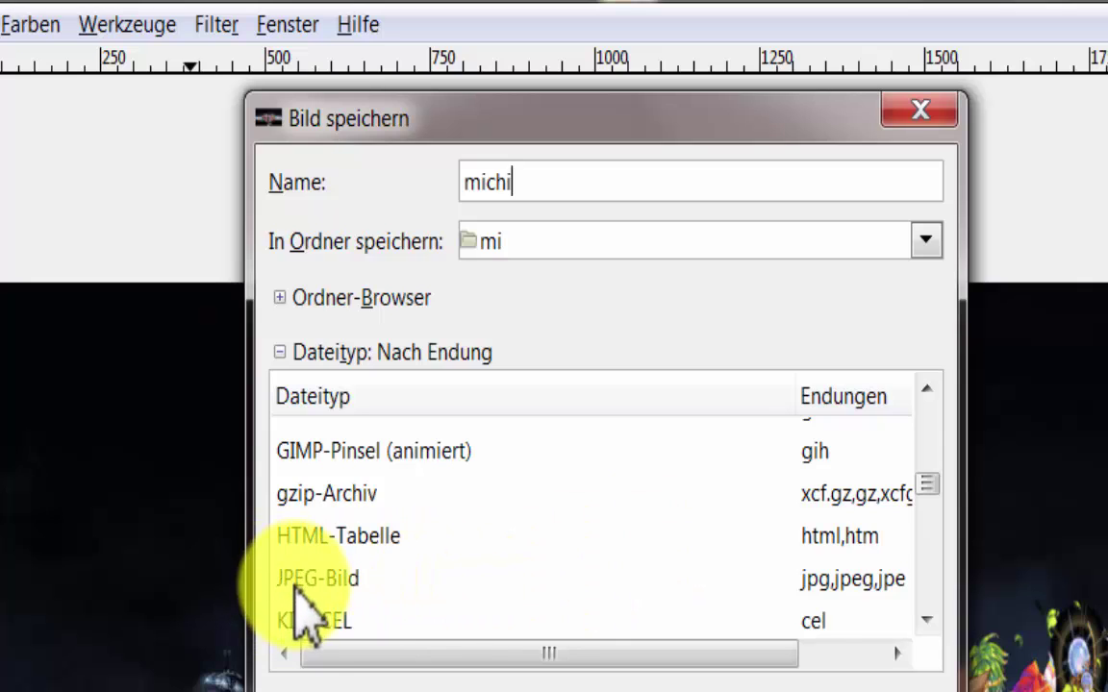
pyautogui.click(845, 589)
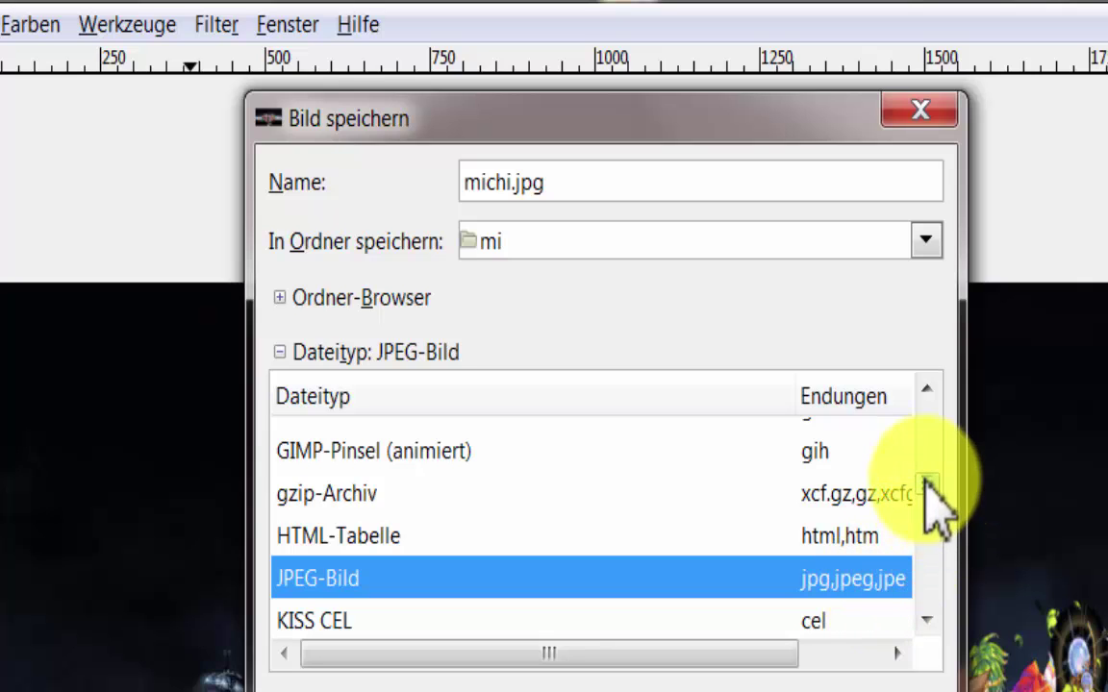
# Export michi.jpg to the mi folder, accepting layer flattening and the JPEG quality.
pyautogui.moveTo(925, 481); pyautogui.dragTo(916, 377)
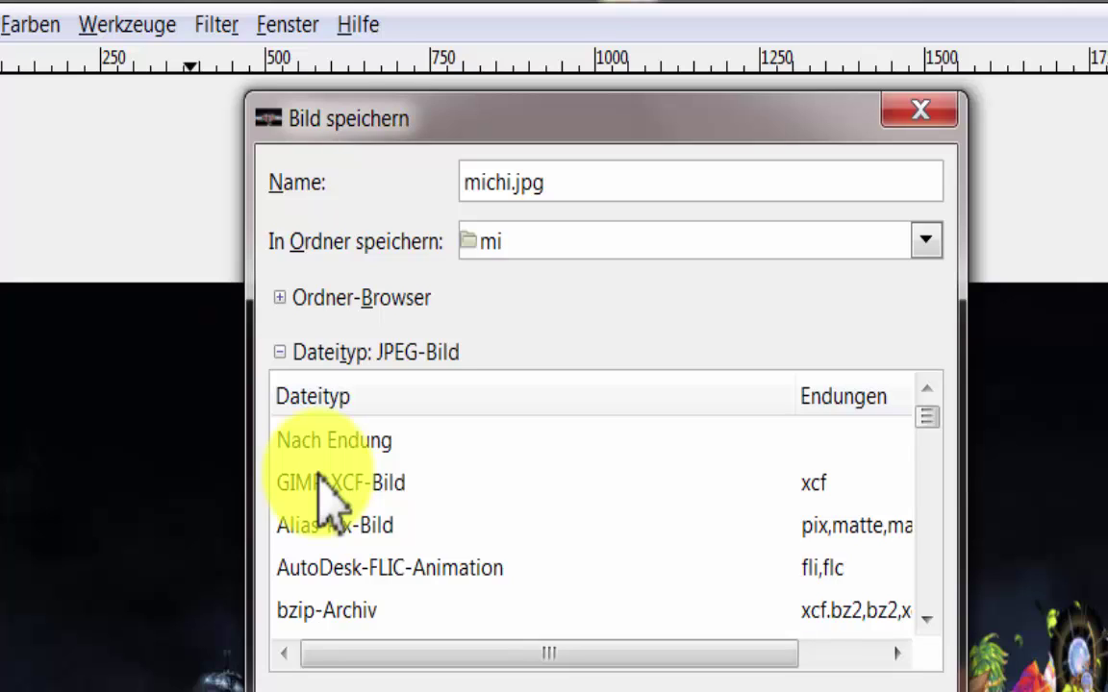
pyautogui.scroll(-4, 750, 615)
pyautogui.scroll(-3, 866, 500)
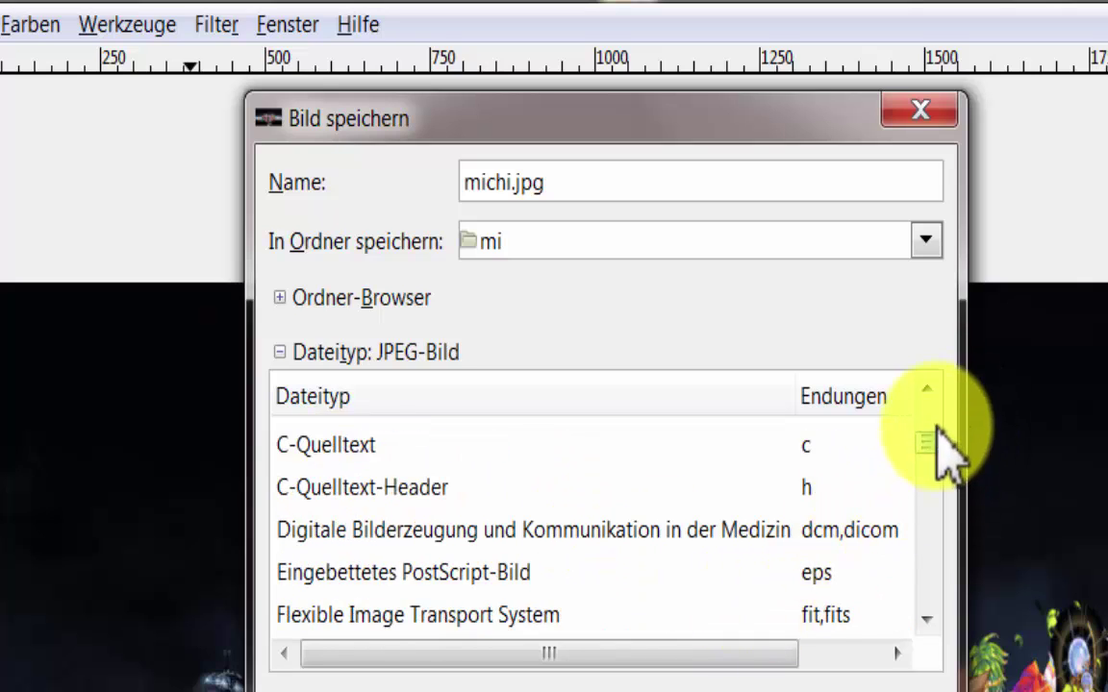
pyautogui.scroll(5, 938, 430)
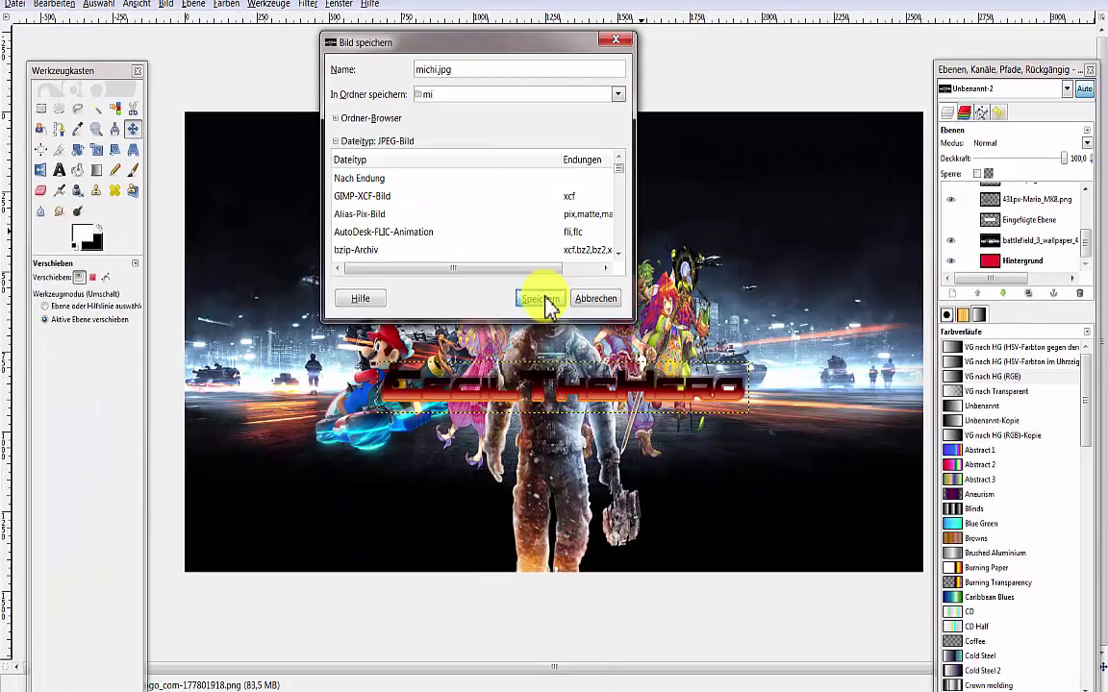
pyautogui.click(541, 299)
pyautogui.click(245, 191)
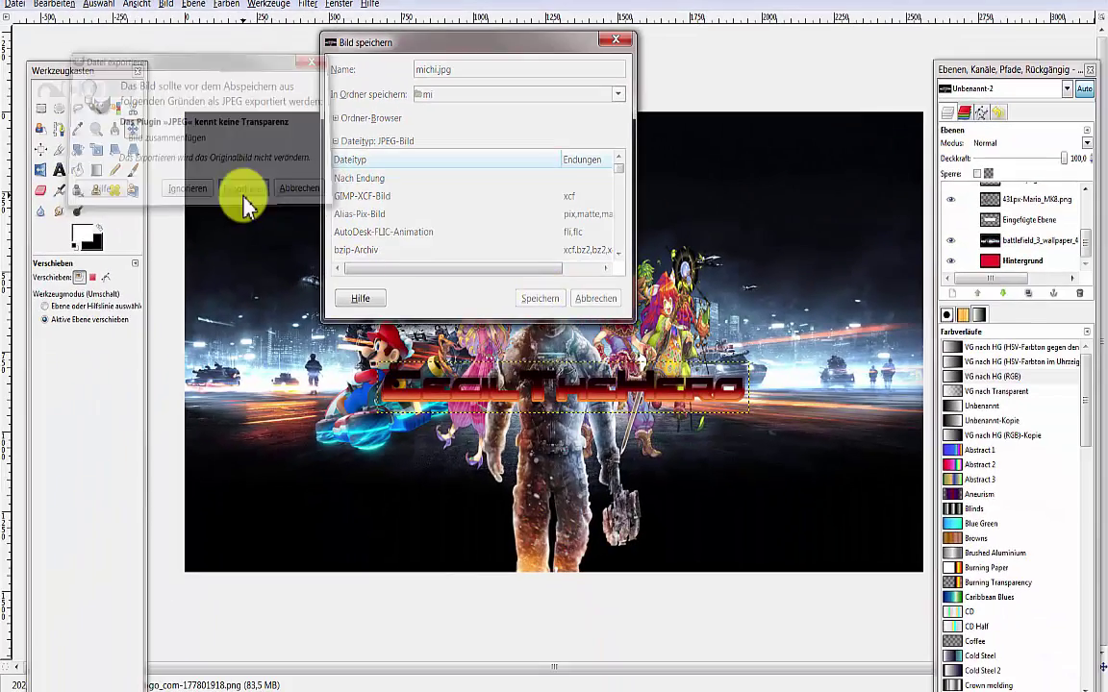
pyautogui.click(209, 247)
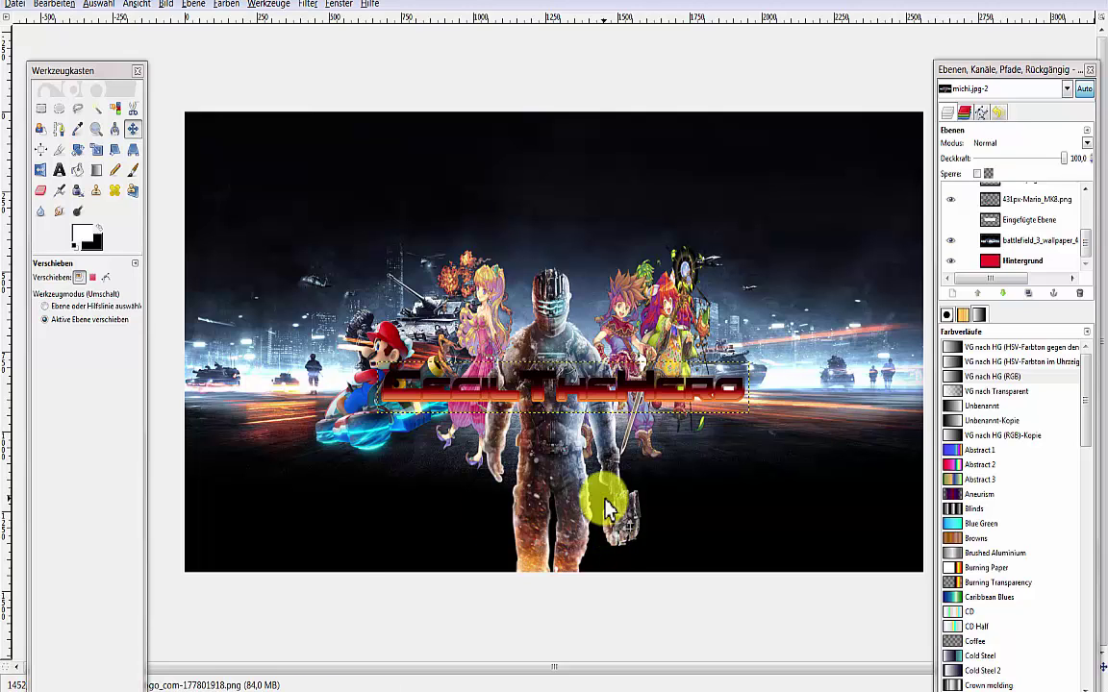
# View the YouTube channel page and its current banner in Firefox, then minimize the browser.
pyautogui.click(74, 683)
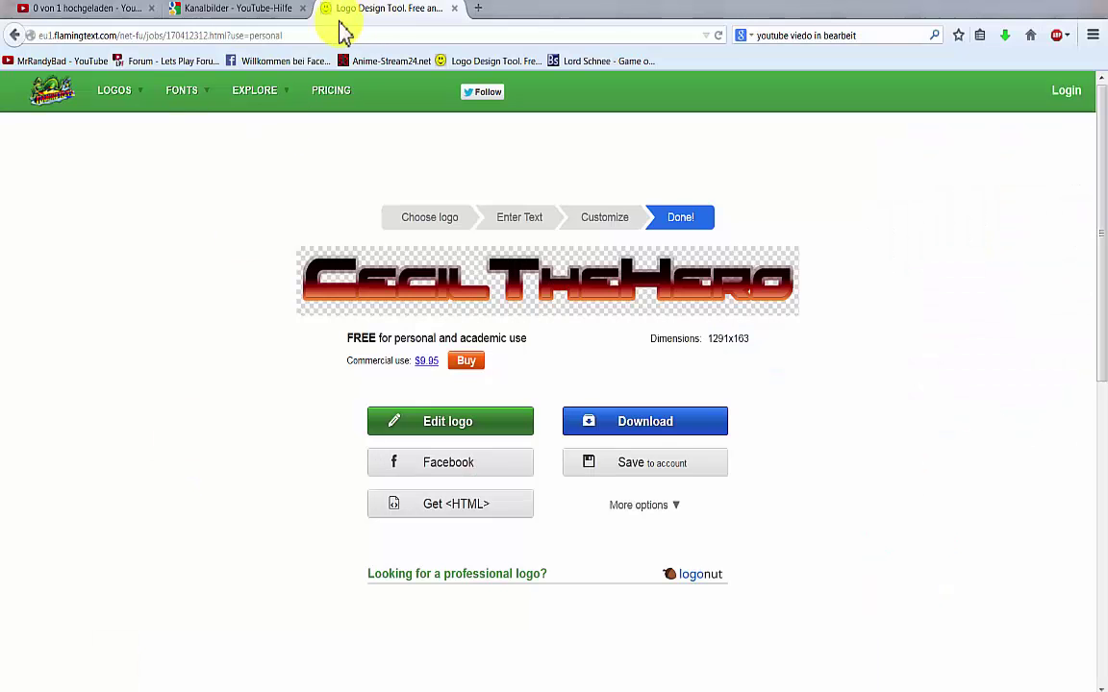
pyautogui.click(246, 15)
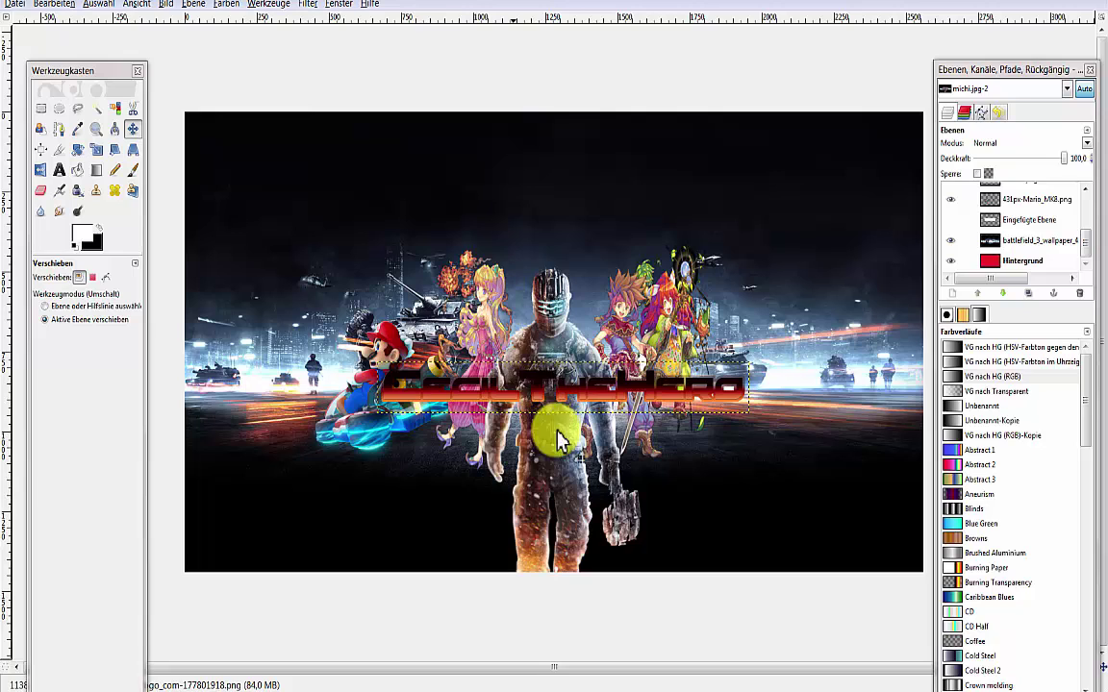
pyautogui.click(1046, 8)
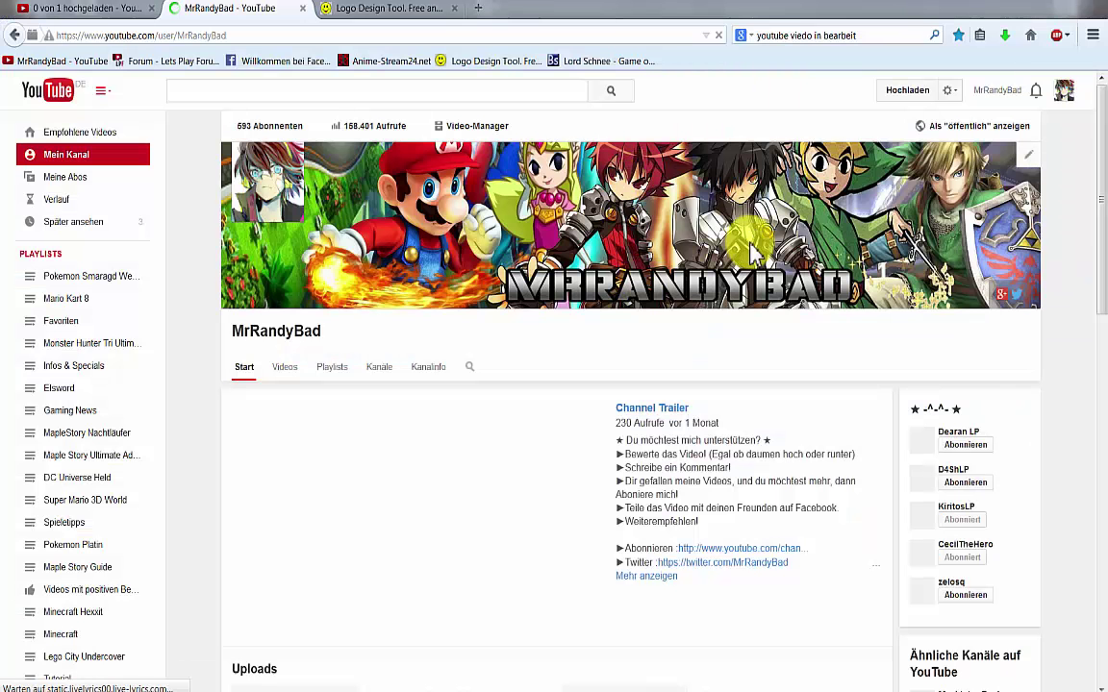
pyautogui.click(1047, 4)
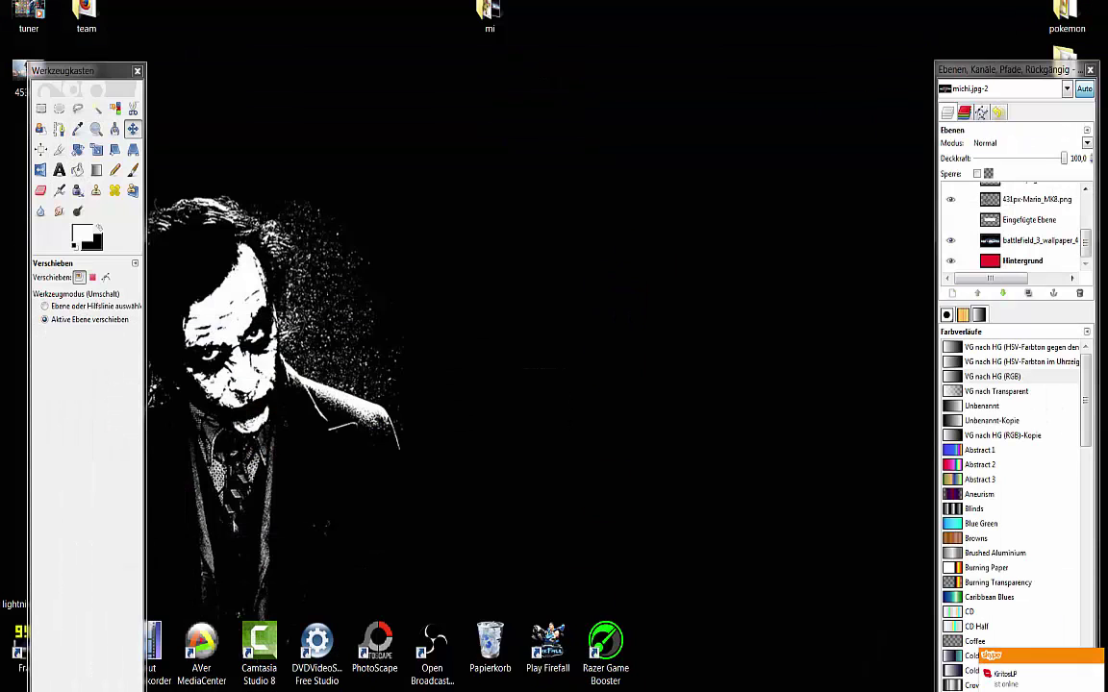